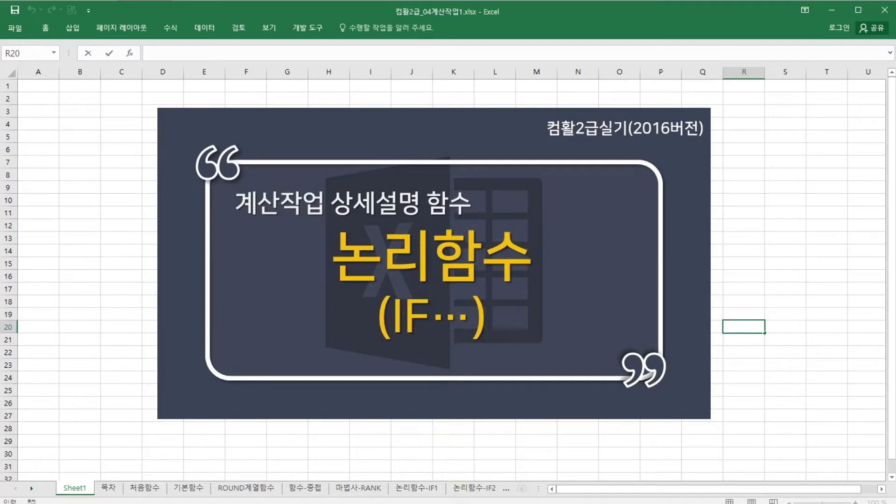
# Switch to Acrobat Reader to review the 논리 함수 syntax table, and return to the Excel workbook
pyautogui.click(468, 503)
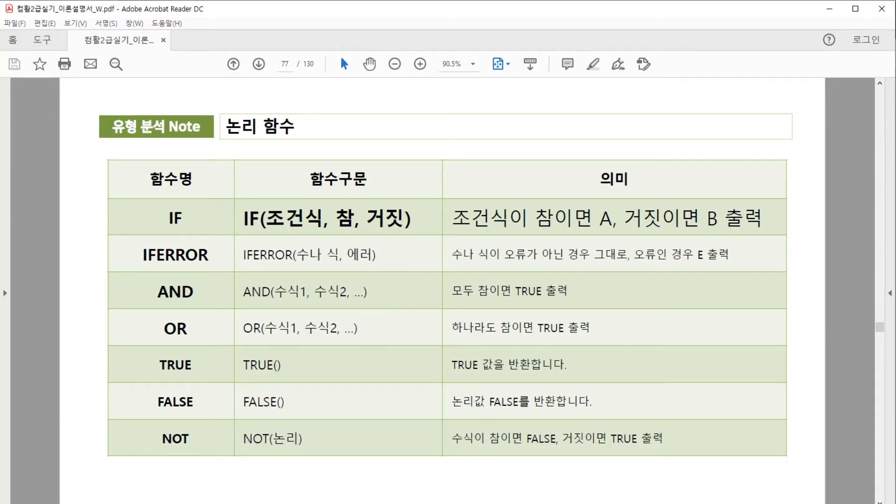
pyautogui.hotkey('alt', 'Tab')
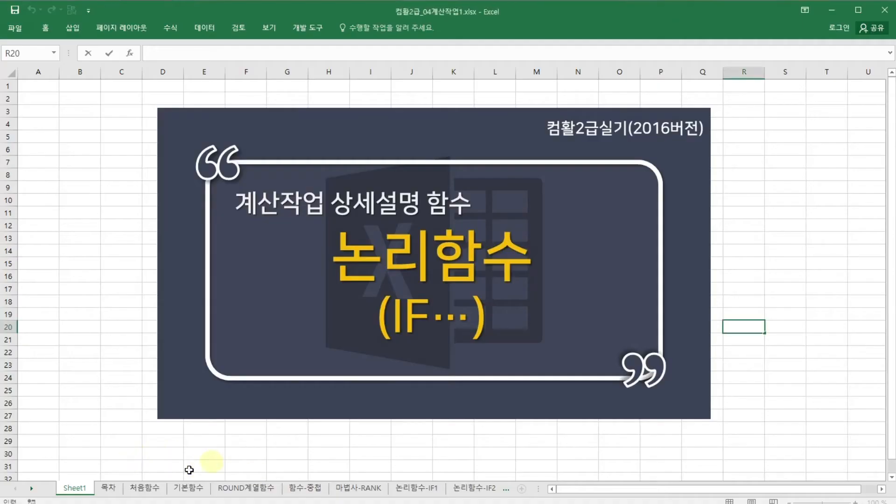
# Open the 논리함수-IF1 worksheet through its link on the 목차 sheet and enlarge the view of the sales table
pyautogui.click(112, 487)
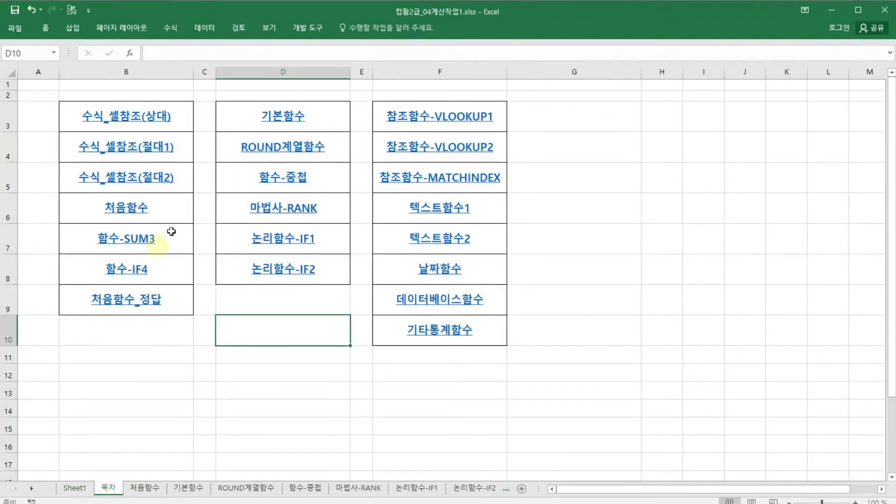
pyautogui.click(301, 244)
pyautogui.click(387, 431)
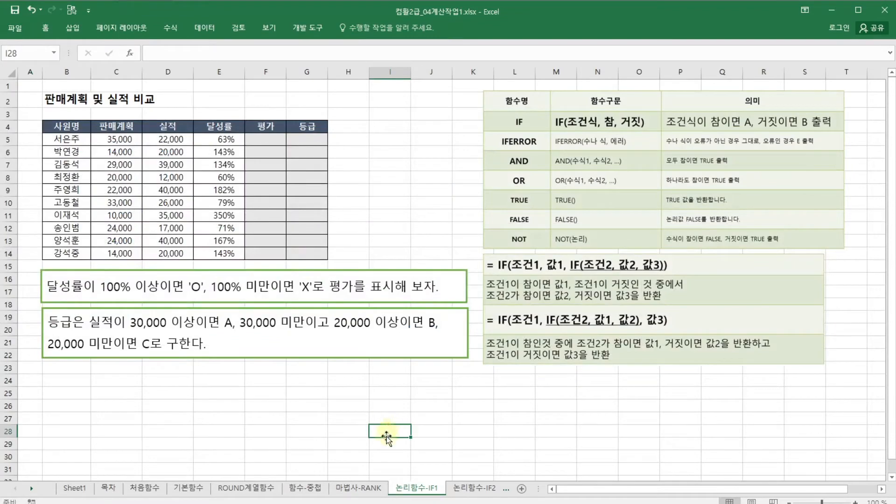
pyautogui.scroll(3, 380, 428)
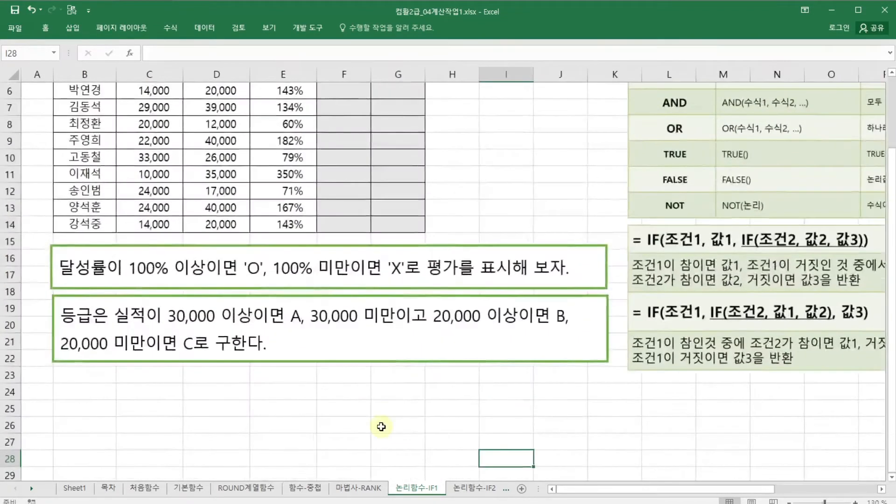
pyautogui.scroll(1, 381, 427)
pyautogui.scroll(3, 434, 430)
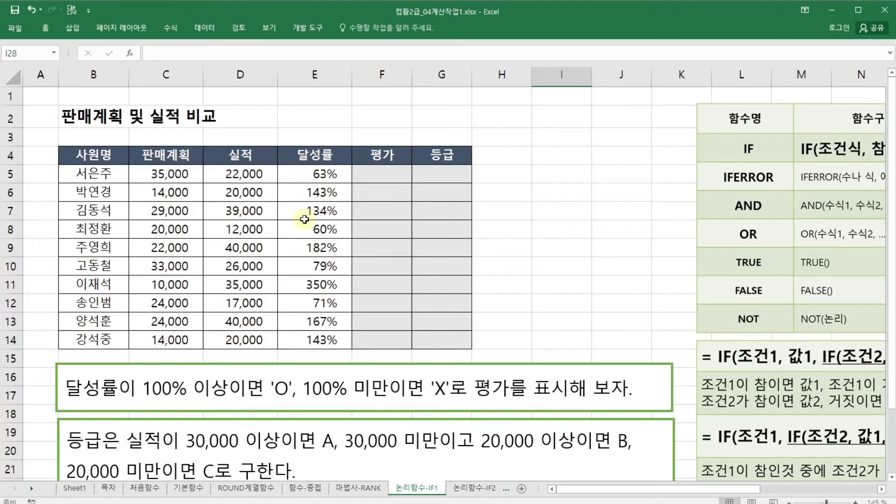
# Examine the first 달성률 formula, the empty 평가 cells and the instruction text for the 평가 column
pyautogui.click(394, 169)
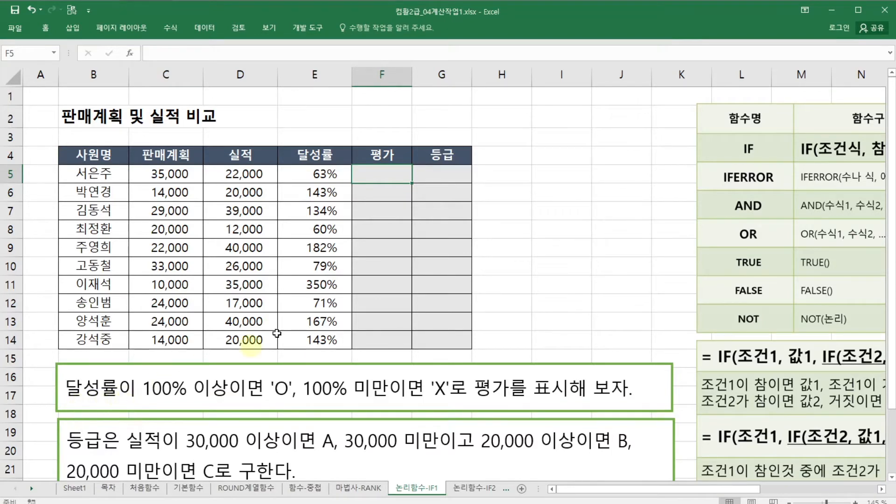
pyautogui.click(327, 171)
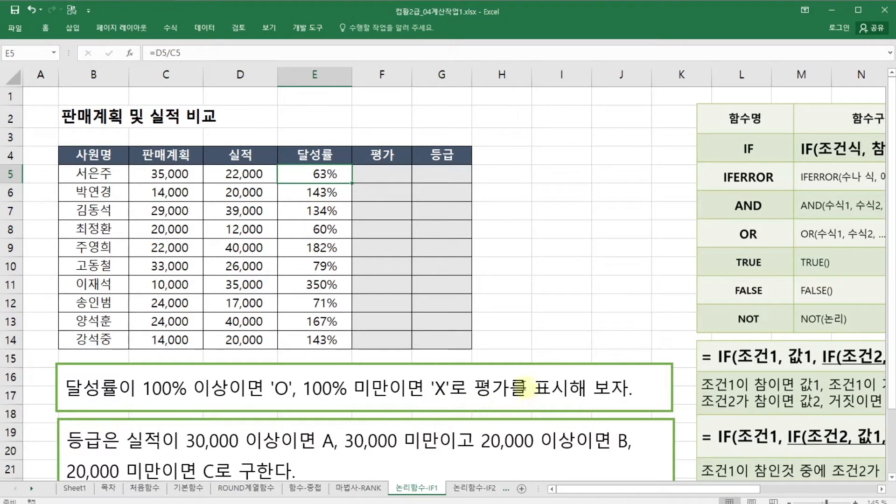
pyautogui.click(397, 176)
pyautogui.click(400, 199)
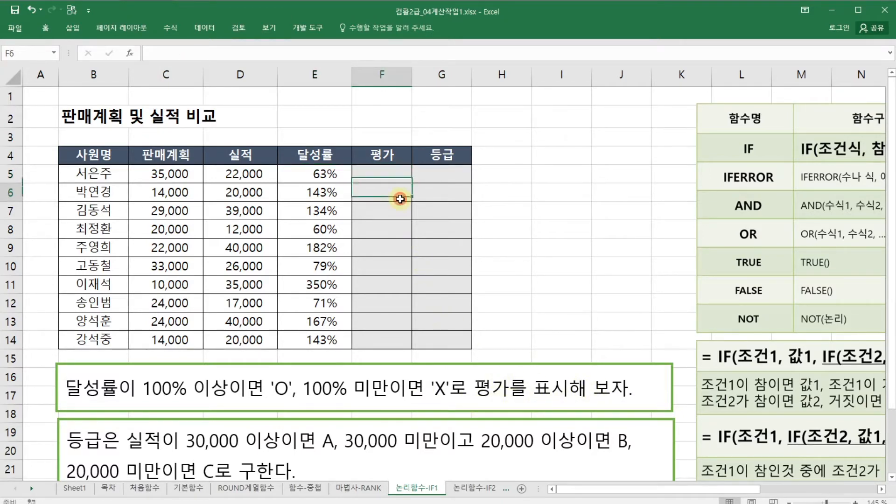
pyautogui.click(396, 215)
pyautogui.click(399, 230)
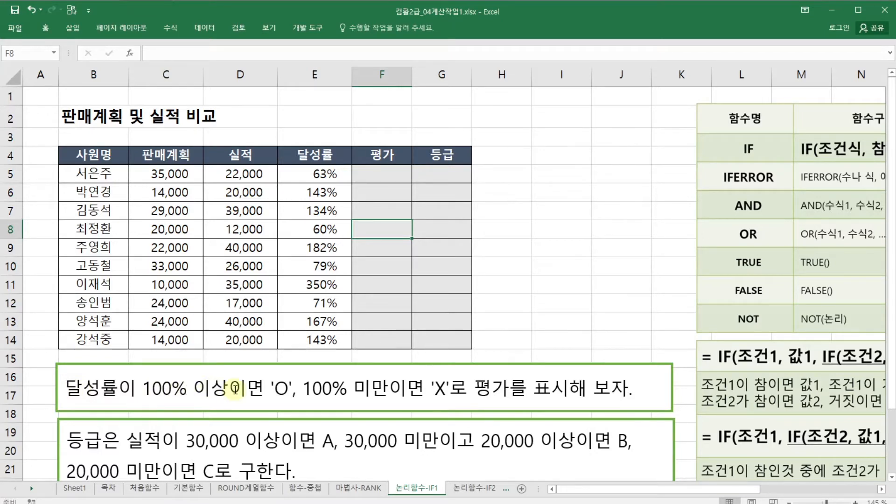
pyautogui.click(100, 410)
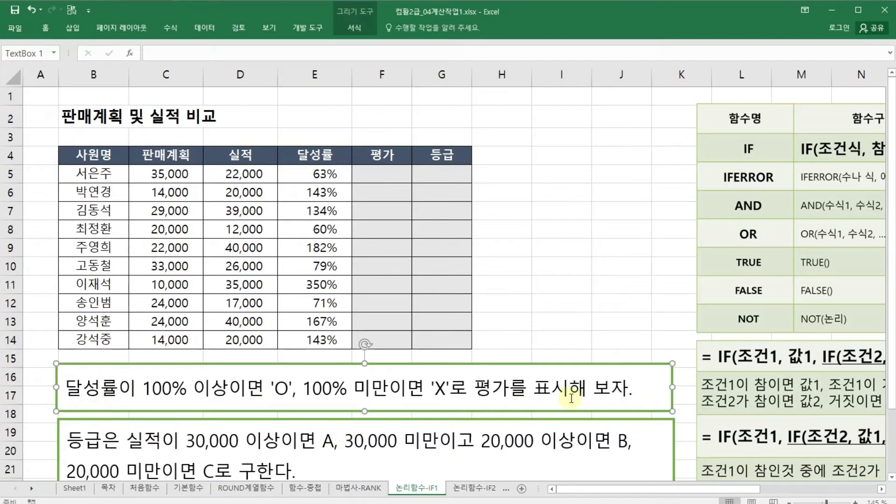
# Note the IF condition beside the table: enter 조건 in H5 and 달성률 100%이상 in I5
pyautogui.click(519, 173)
pyautogui.write('wh')
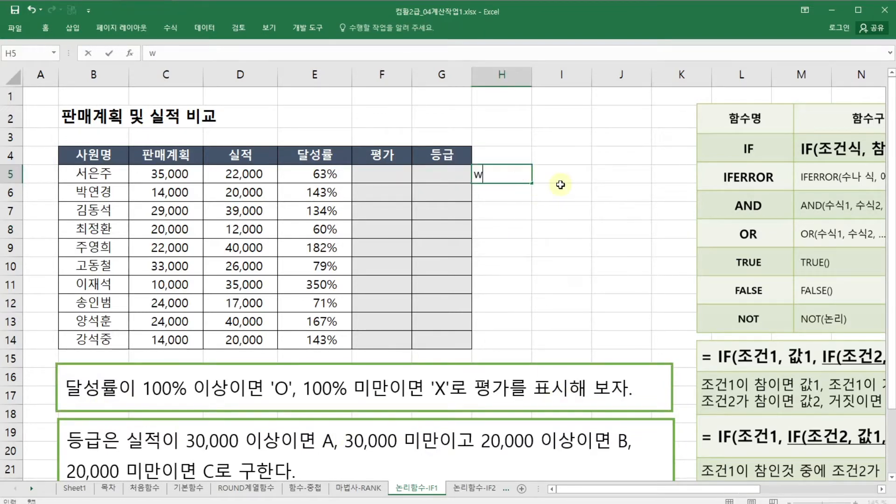
pyautogui.press('BackSpace')
pyautogui.press('BackSpace')
pyautogui.write('ㄱ')
pyautogui.write('조건')
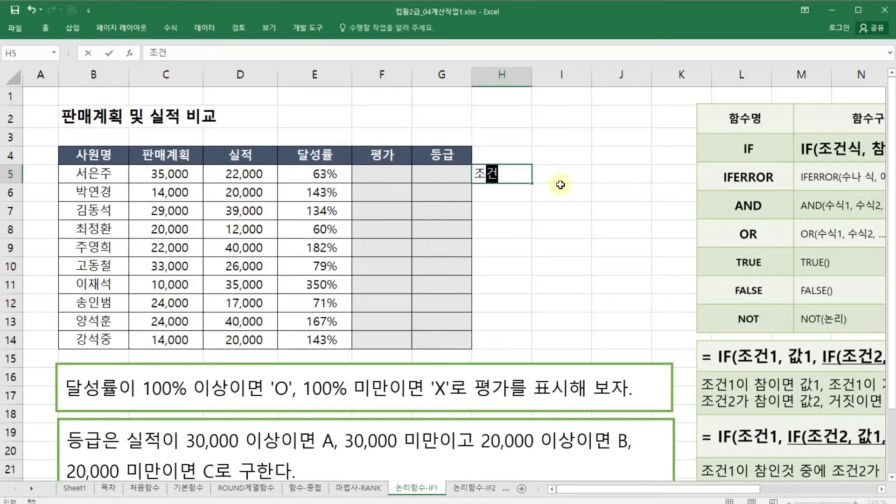
pyautogui.press('Tab')
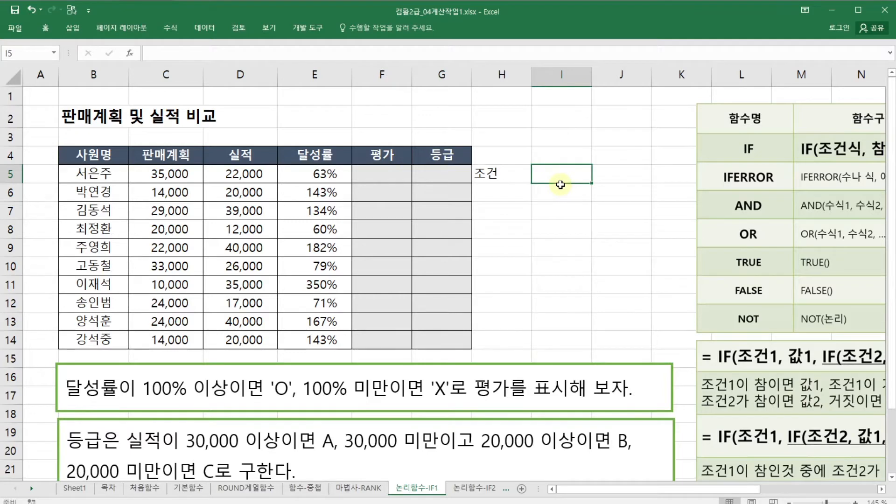
pyautogui.write('달성률')
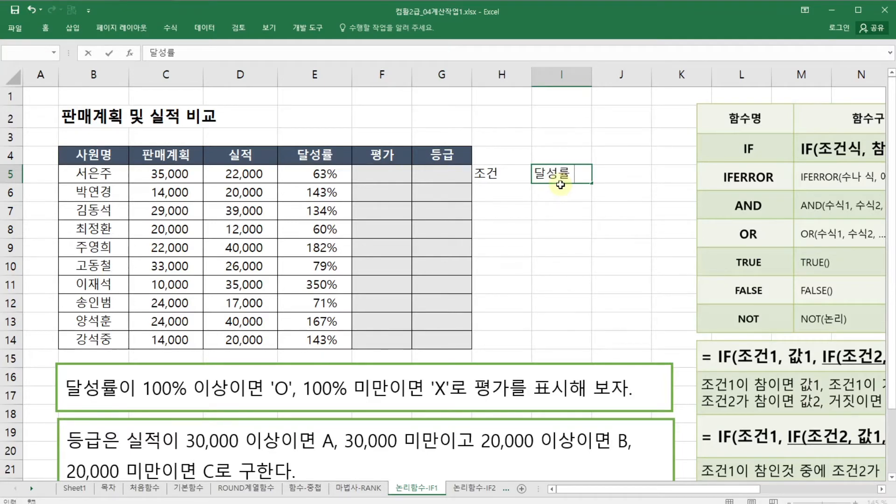
pyautogui.write(' 100%')
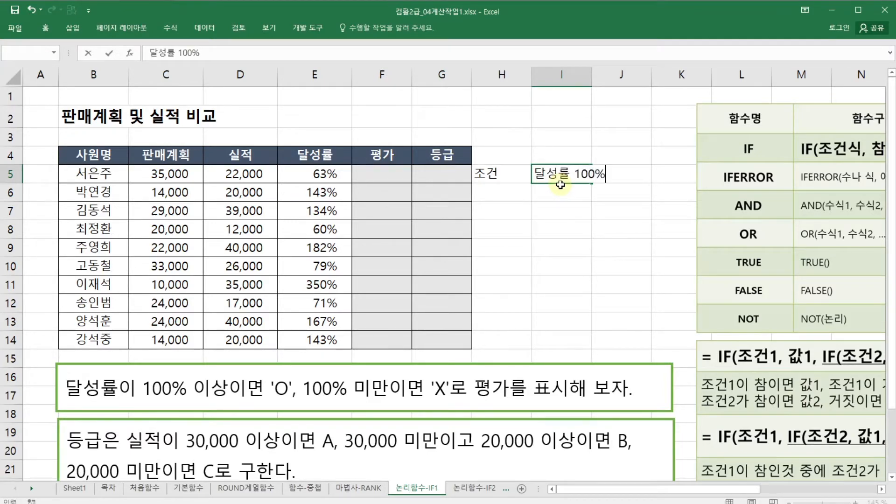
pyautogui.write('이상')
pyautogui.press('Return')
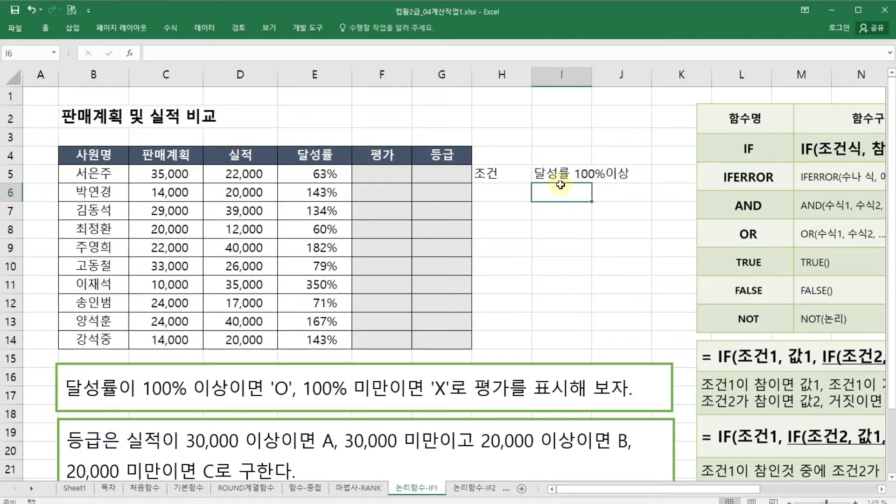
# Note the true result below the condition: enter 참 in H6 and O in I6
pyautogui.press('Left')
pyautogui.write('참')
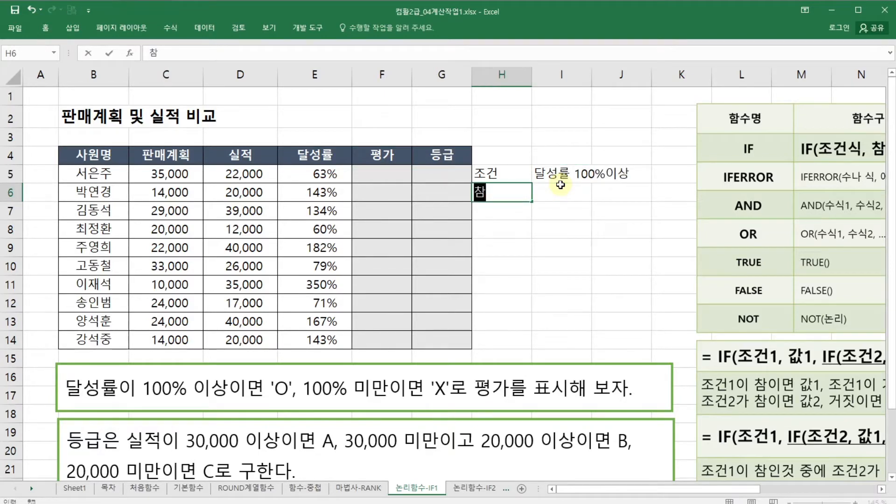
pyautogui.press('Right')
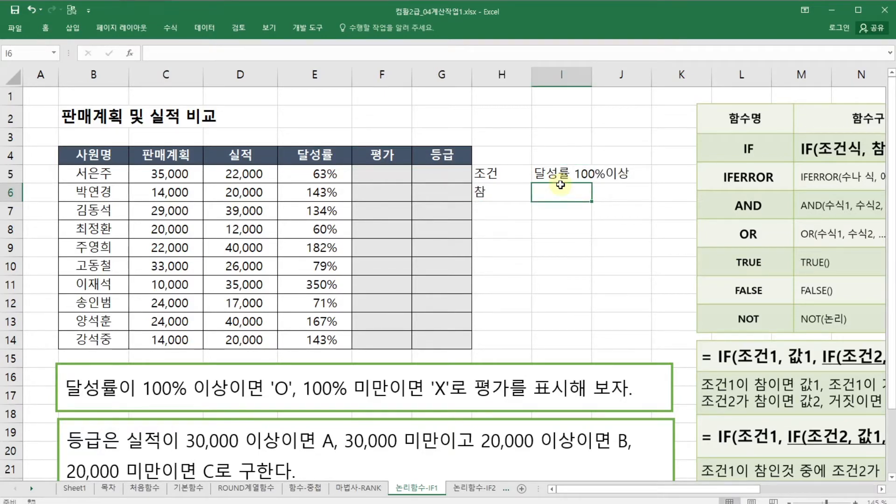
pyautogui.write('O')
pyautogui.press('Return')
# Note the false result below the true result: enter 거짓 in H7 and X in I7
pyautogui.press('Left')
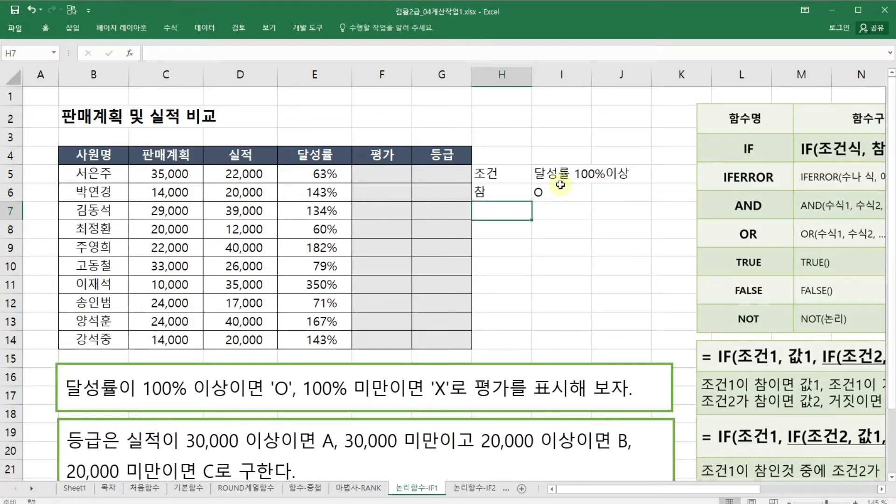
pyautogui.write('거짓')
pyautogui.press('Right')
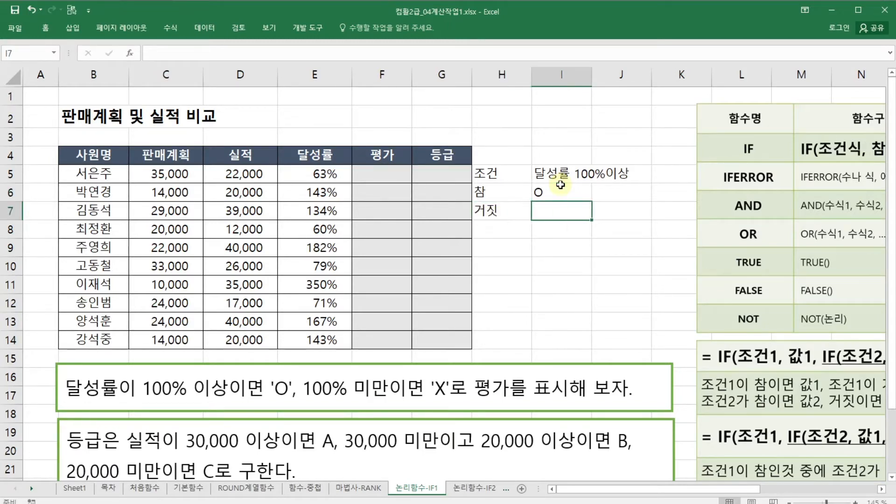
pyautogui.write('X')
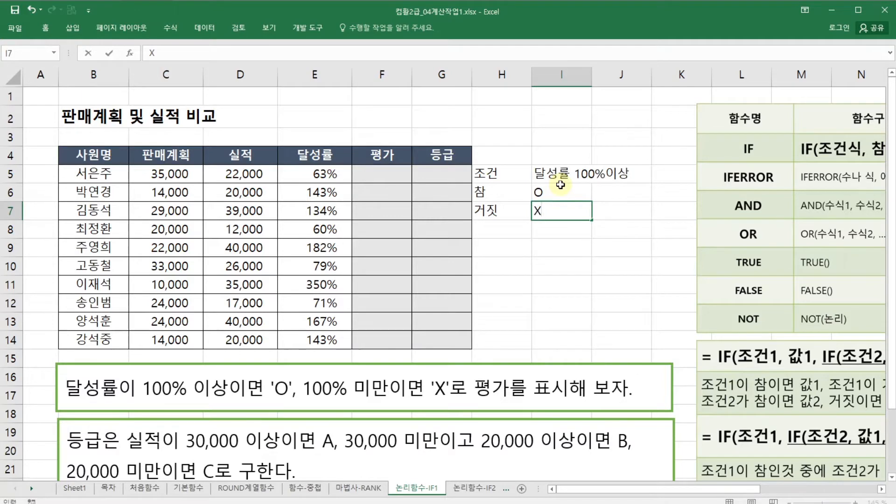
pyautogui.press('Return')
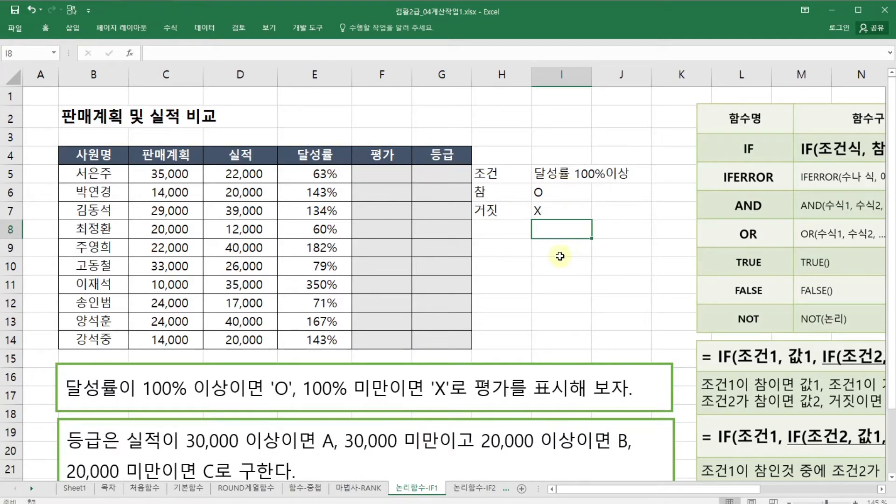
# Compare the 조건, 참 and 거짓 notes with the 100% 이상, 100% 미만, 'O' and 'X' phrases in the 평가 instruction
pyautogui.click(426, 365)
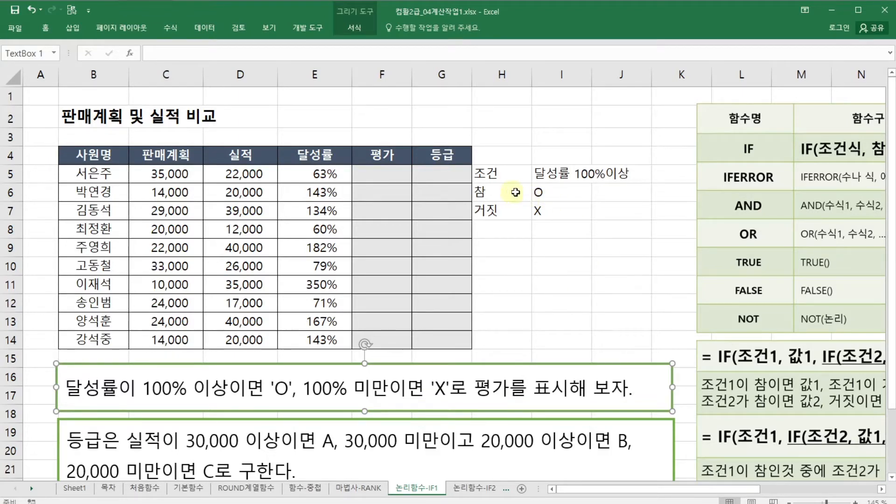
pyautogui.click(574, 192)
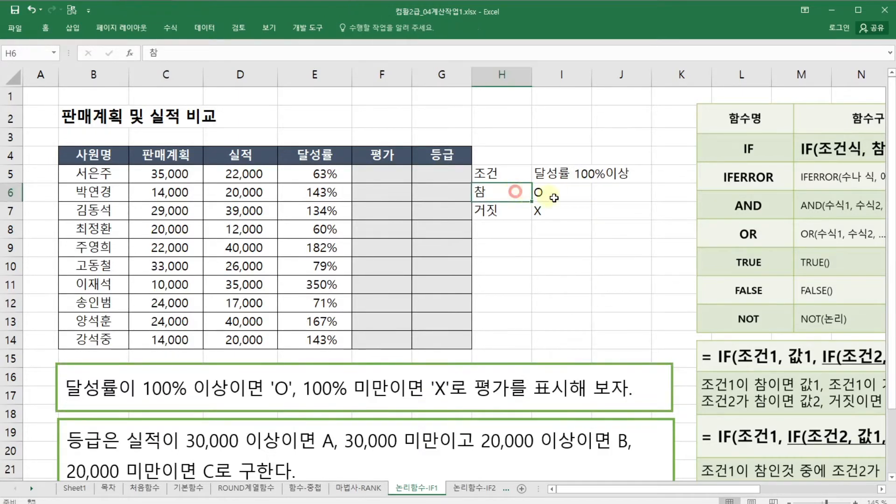
pyautogui.click(518, 210)
pyautogui.click(560, 208)
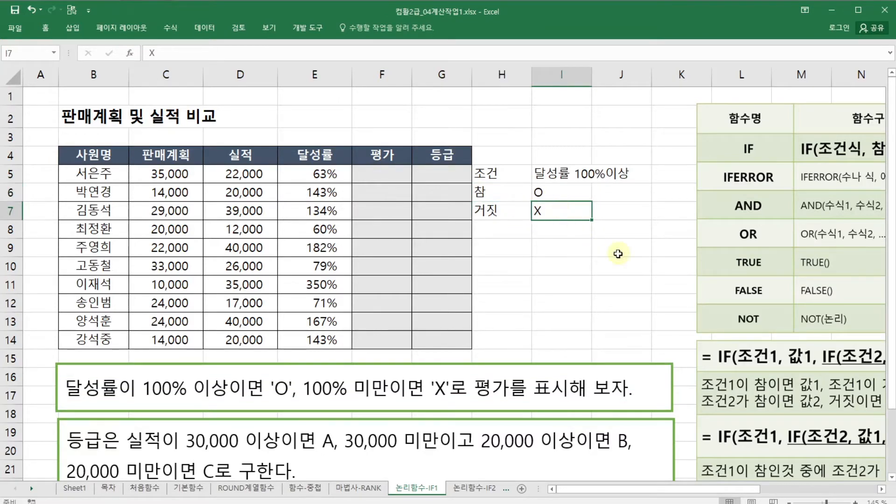
pyautogui.click(286, 366)
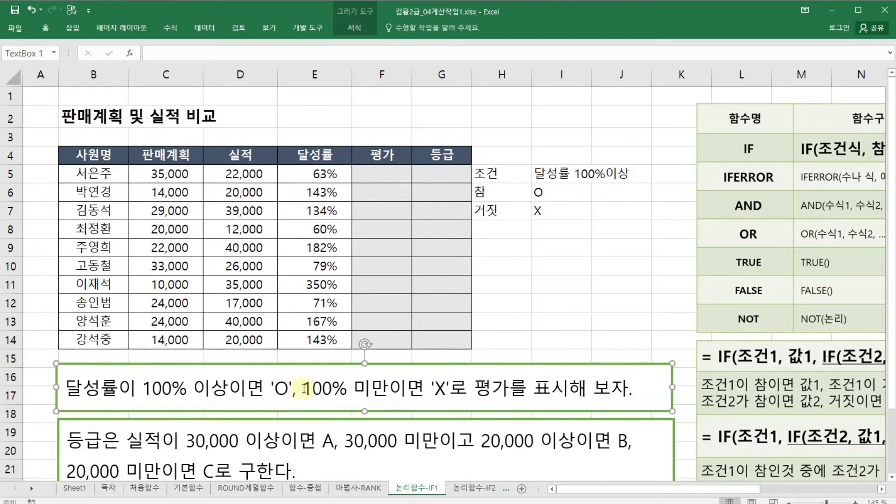
pyautogui.moveTo(305, 388); pyautogui.dragTo(429, 407)
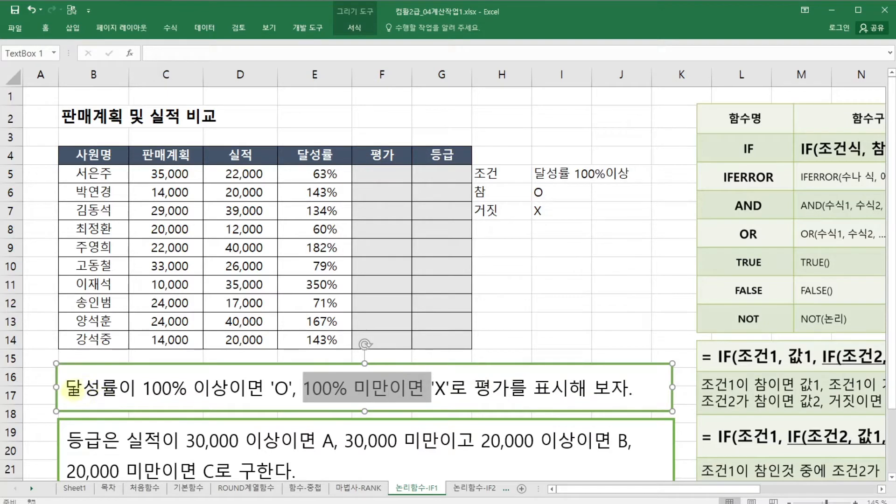
pyautogui.moveTo(68, 387); pyautogui.dragTo(232, 394)
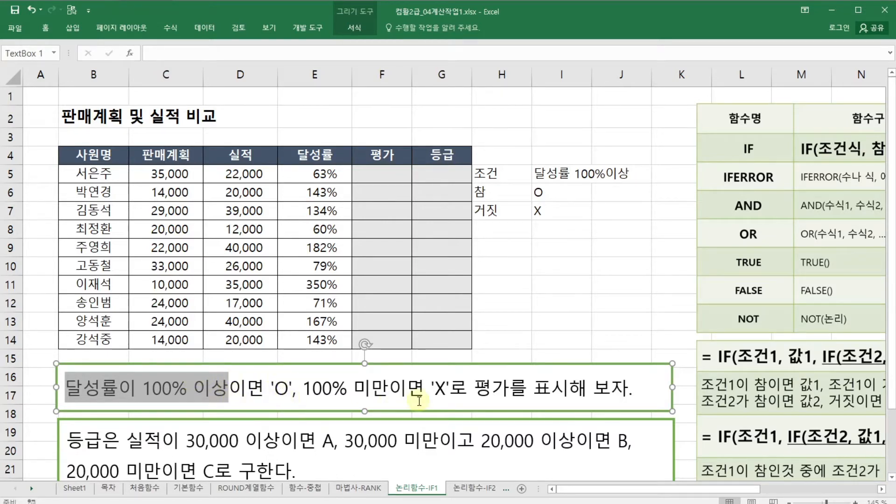
pyautogui.doubleClick(436, 388)
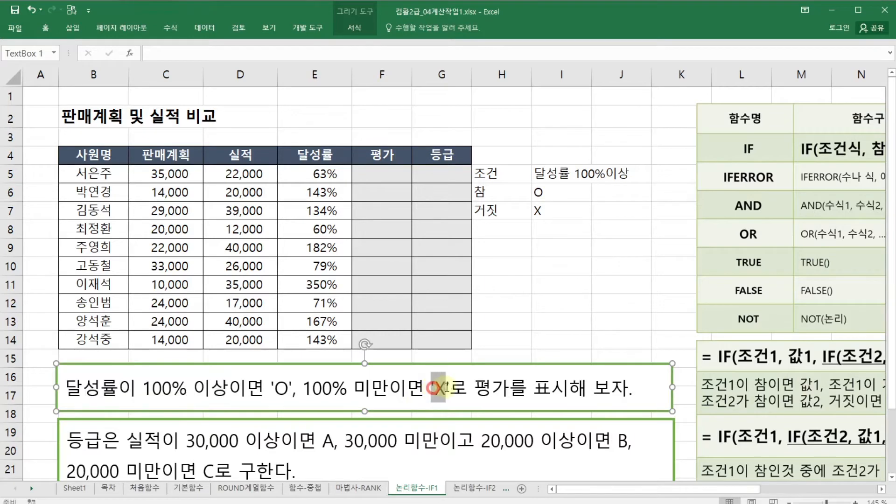
pyautogui.click(520, 400)
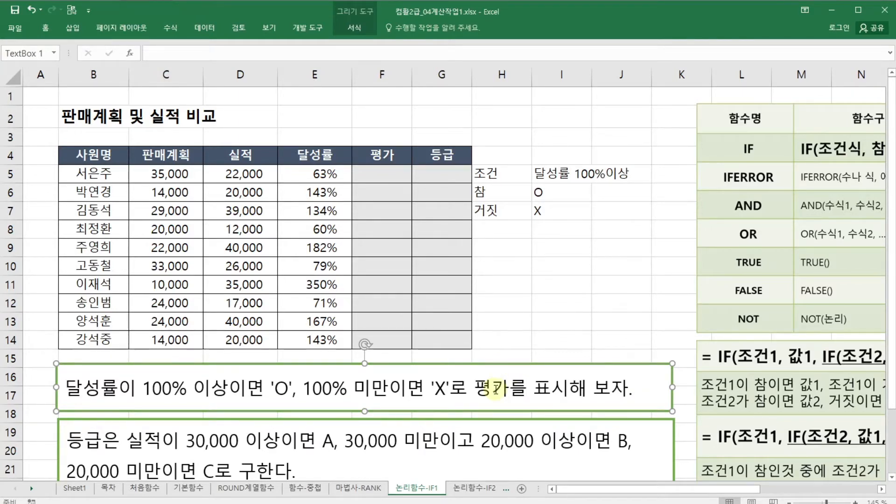
pyautogui.moveTo(272, 389); pyautogui.dragTo(287, 389)
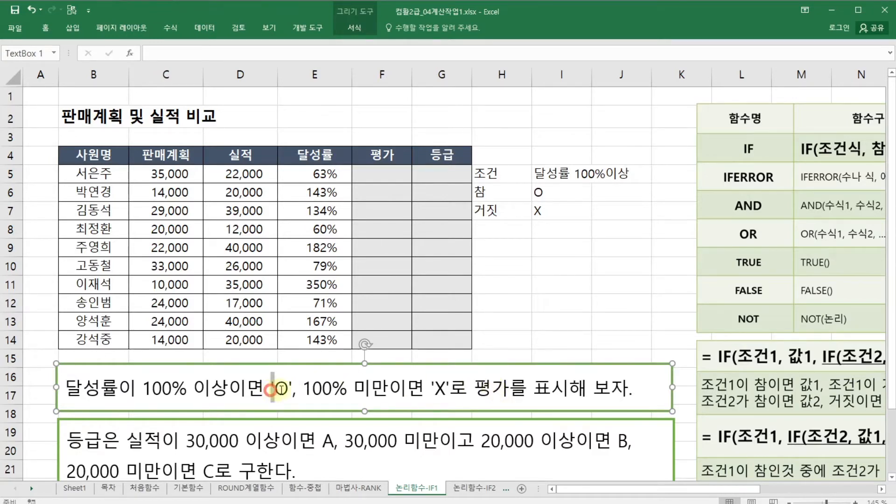
pyautogui.moveTo(433, 390); pyautogui.dragTo(446, 390)
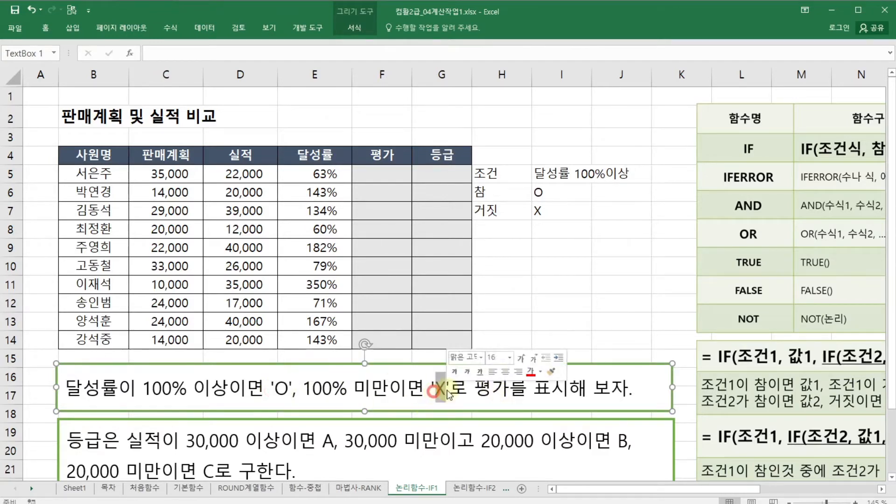
pyautogui.click(499, 395)
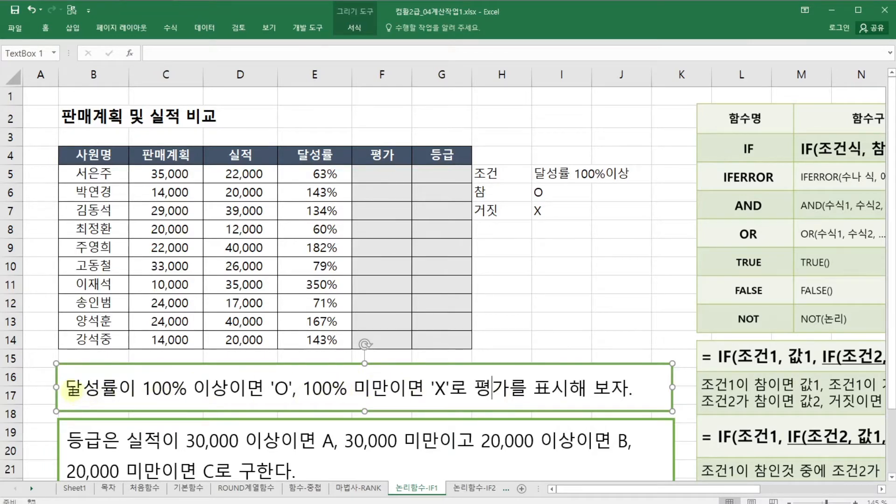
pyautogui.moveTo(73, 388); pyautogui.dragTo(252, 388)
pyautogui.click(259, 394)
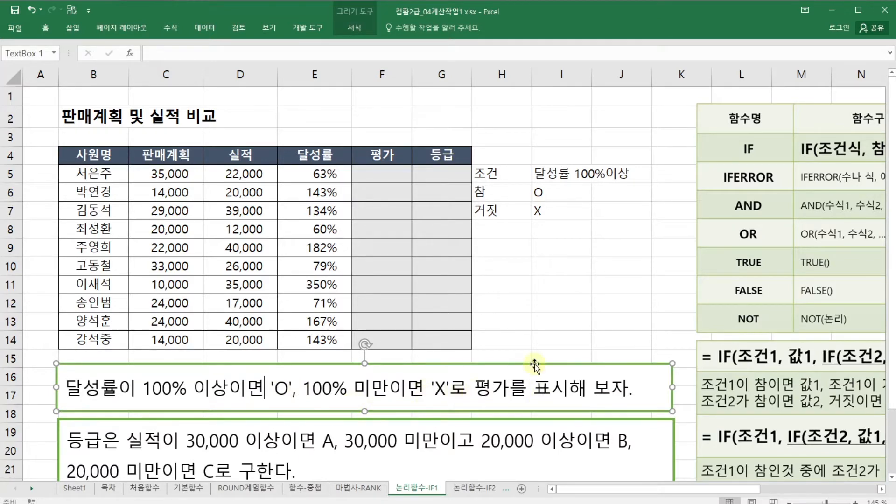
pyautogui.click(534, 306)
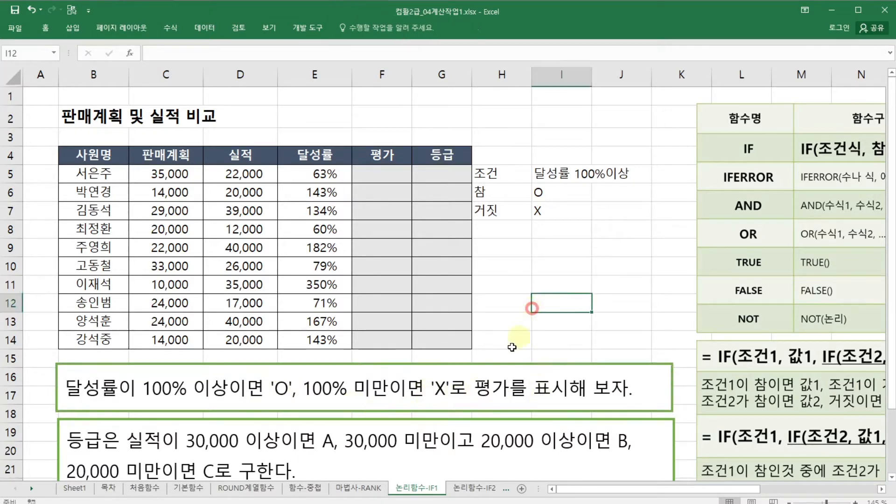
pyautogui.click(495, 364)
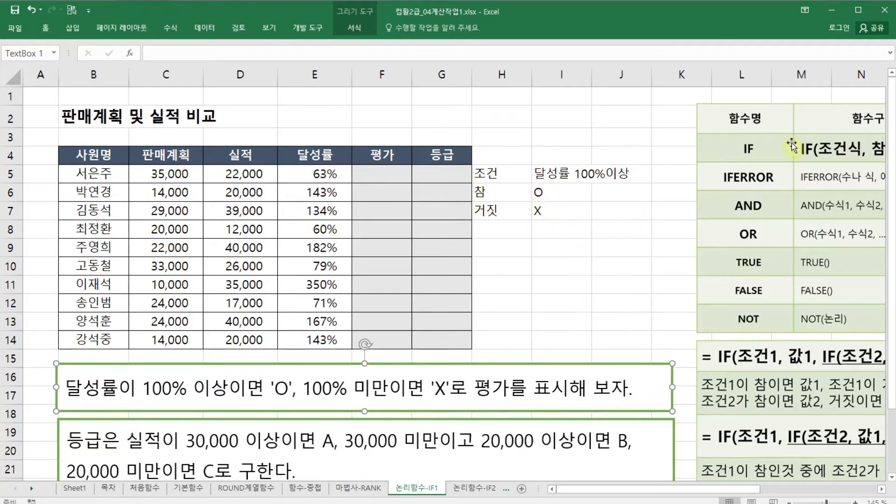
# Start an IF function in F5, open its function arguments and place the dialog beside the sales table
pyautogui.click(386, 173)
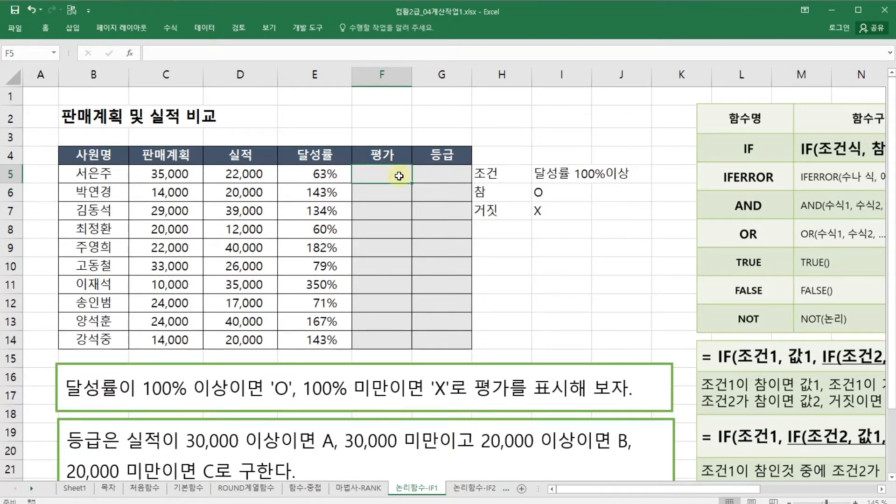
pyautogui.write('=')
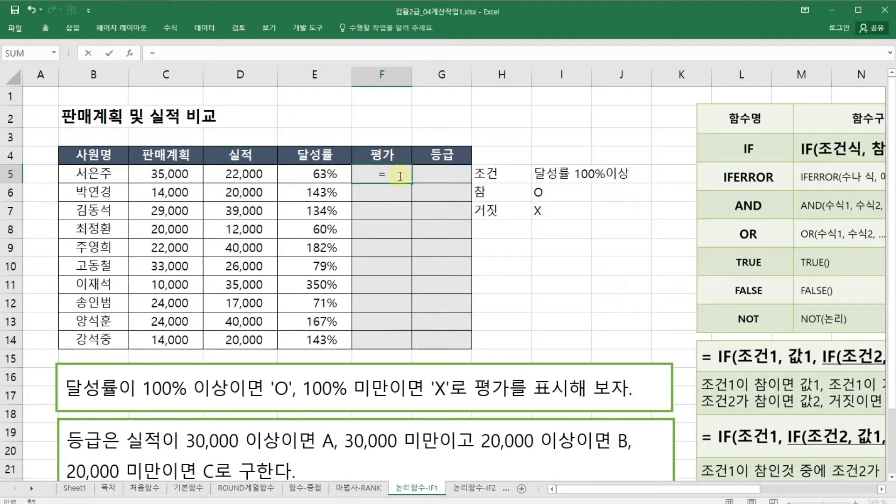
pyautogui.write('if')
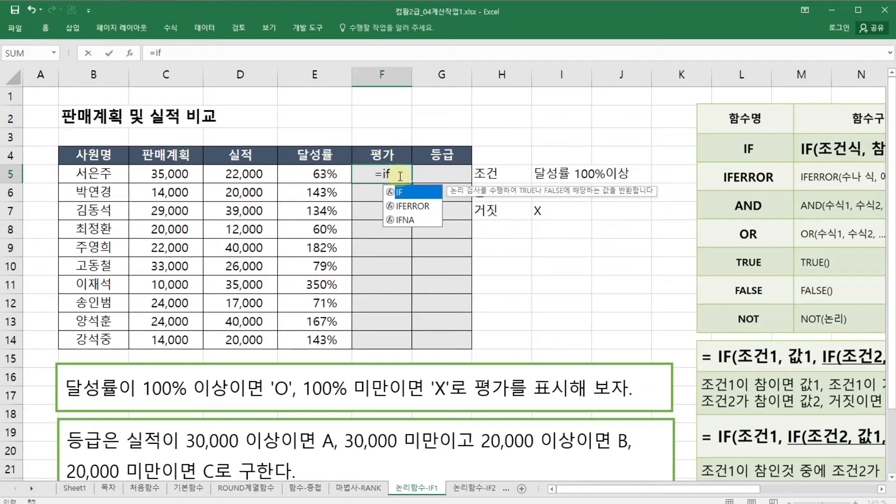
pyautogui.doubleClick(416, 194)
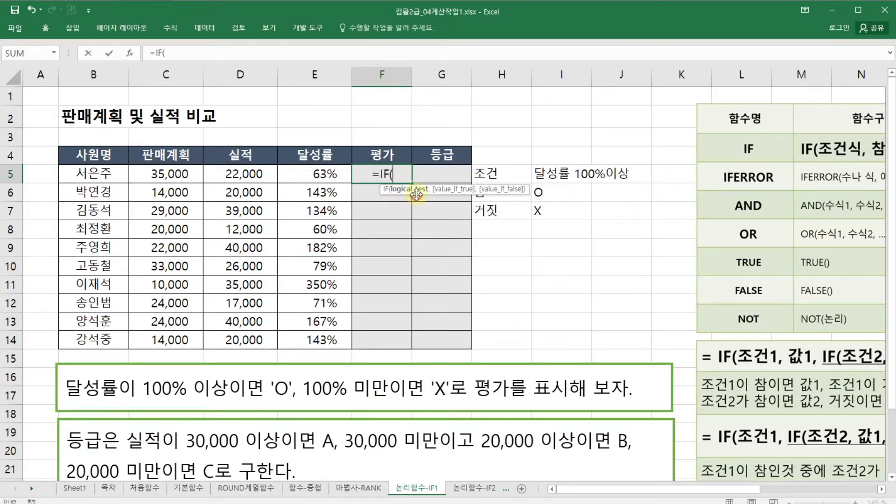
pyautogui.click(131, 53)
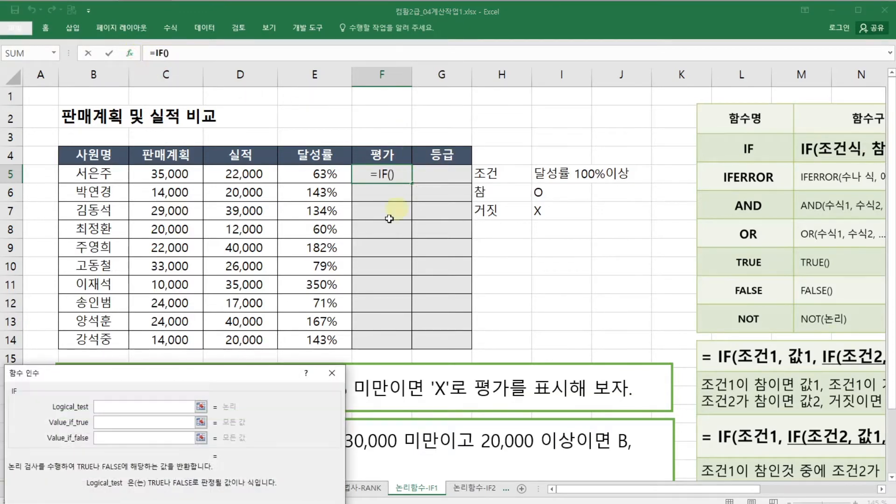
pyautogui.moveTo(239, 372); pyautogui.dragTo(603, 229)
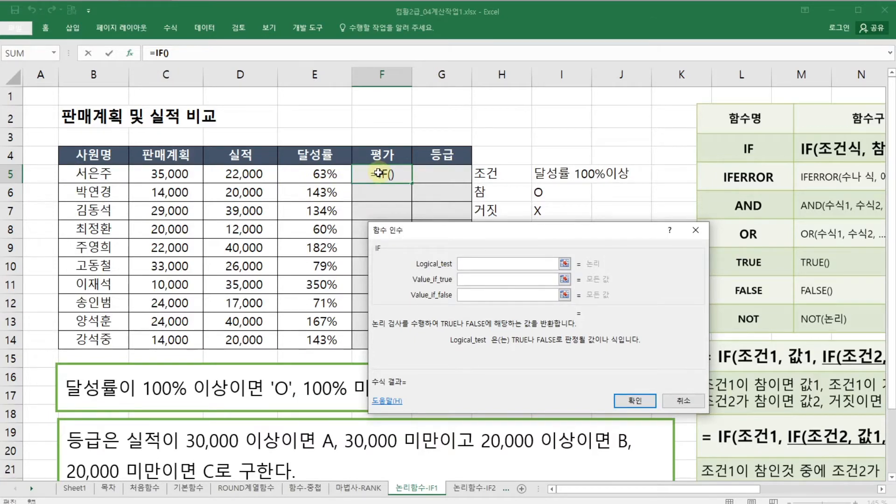
# Set the IF function's logical test to E5>=100%
pyautogui.click(340, 171)
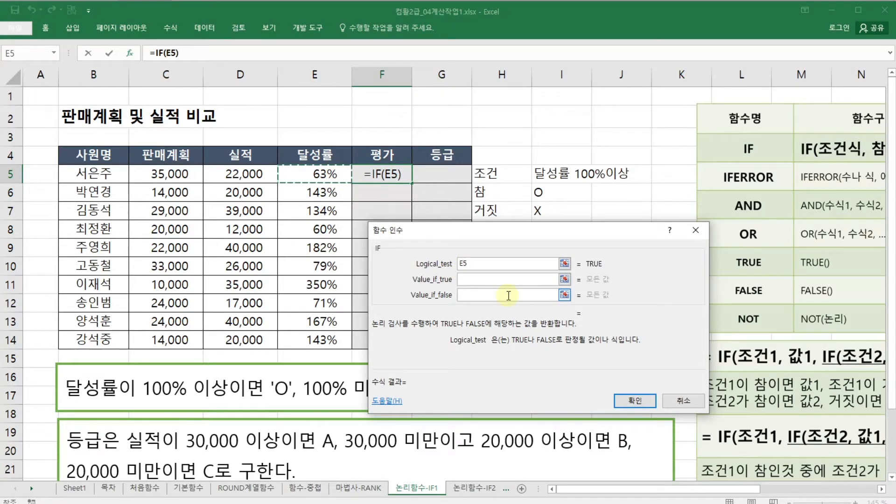
pyautogui.write('>=100')
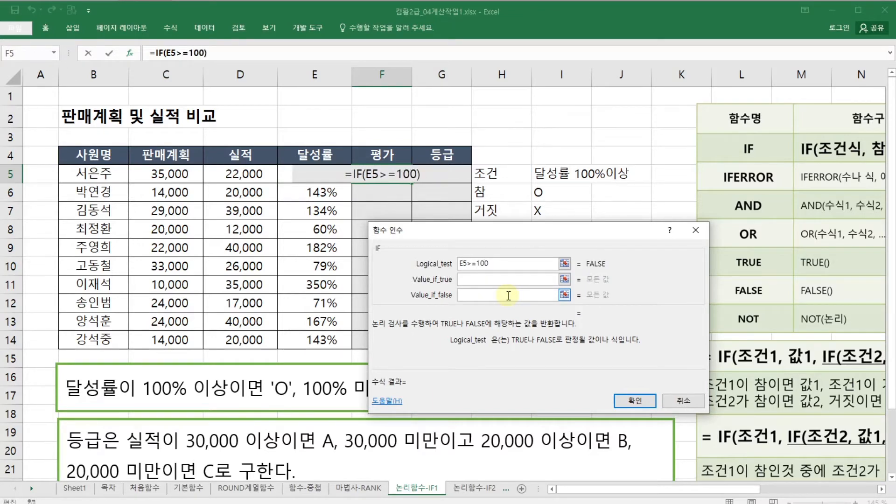
pyautogui.write('%')
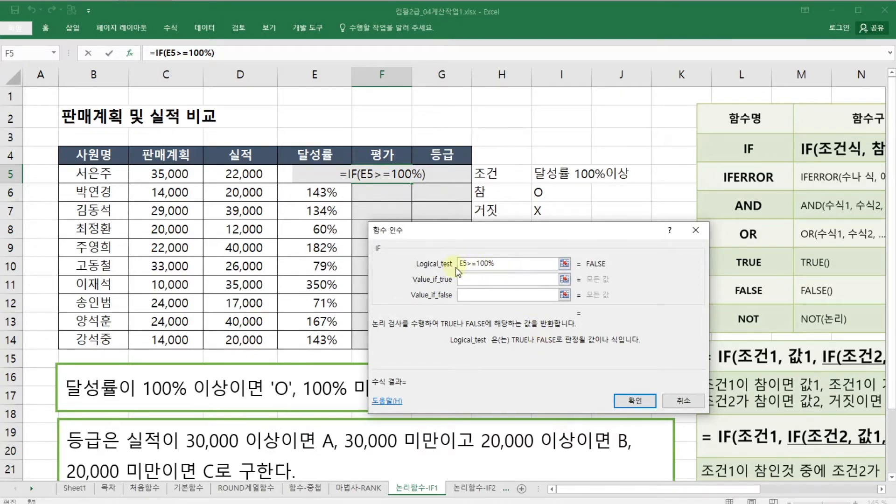
pyautogui.click(512, 264)
# Set the IF function's value for a true condition to O
pyautogui.click(494, 279)
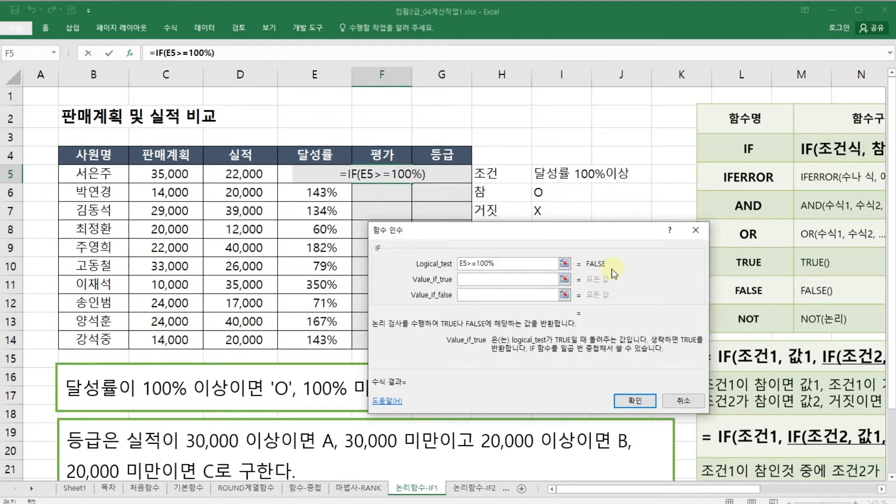
pyautogui.click(476, 294)
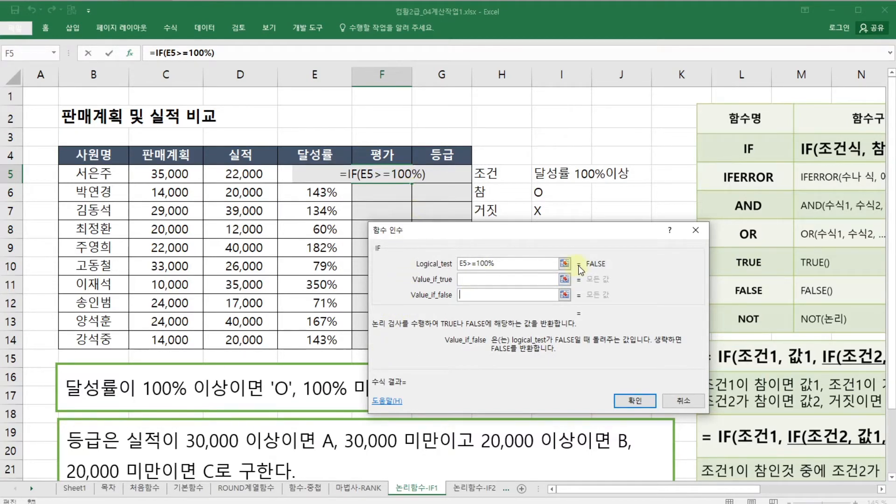
pyautogui.click(513, 282)
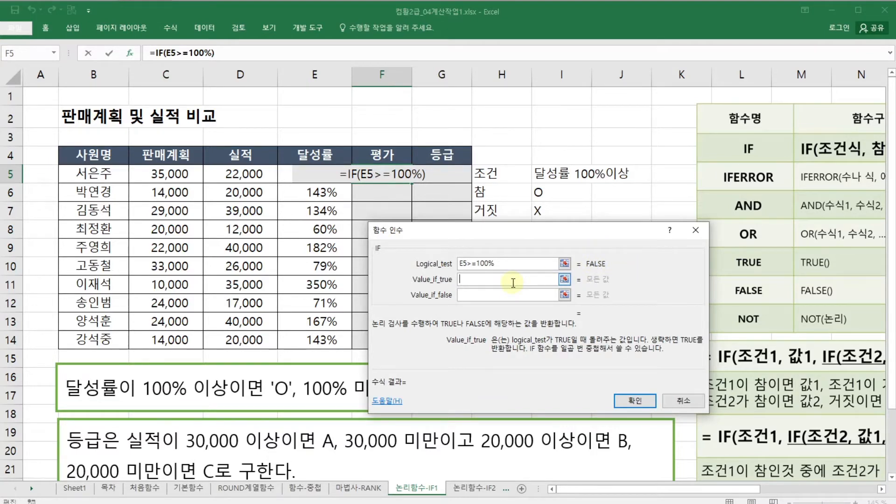
pyautogui.write('O')
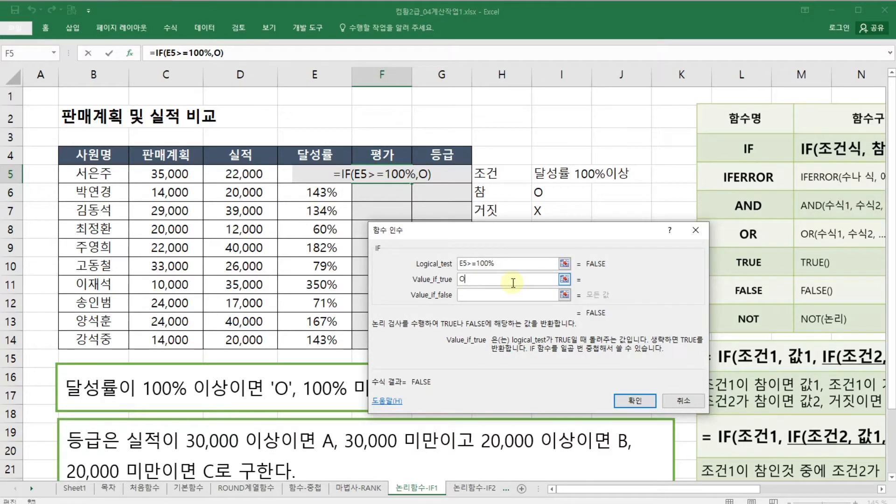
# Set the IF function's value for a false condition to X
pyautogui.click(466, 293)
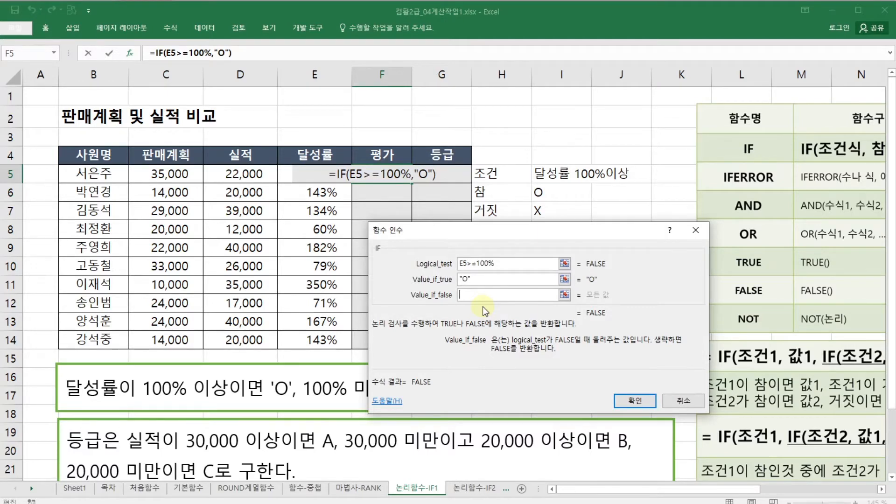
pyautogui.click(468, 279)
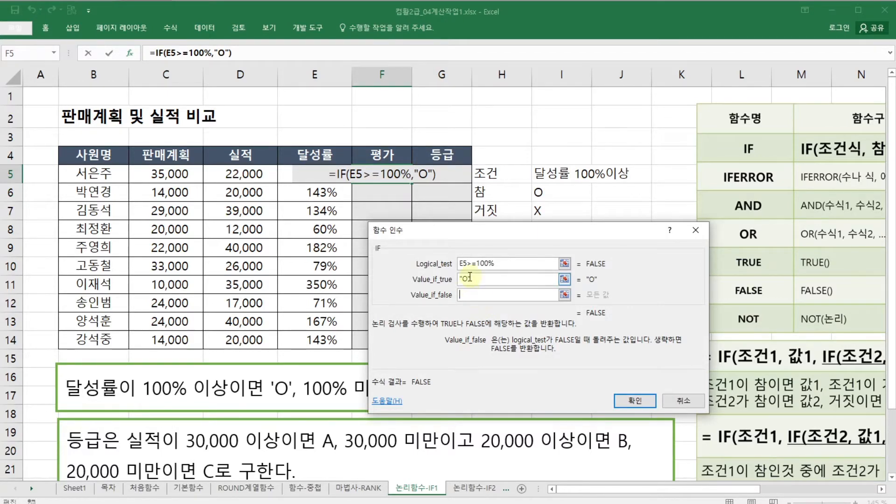
pyautogui.click(492, 299)
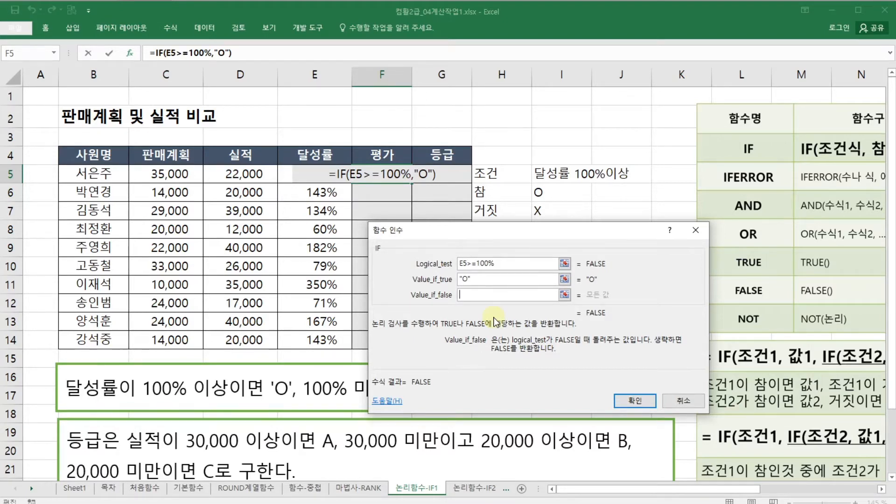
pyautogui.write('X')
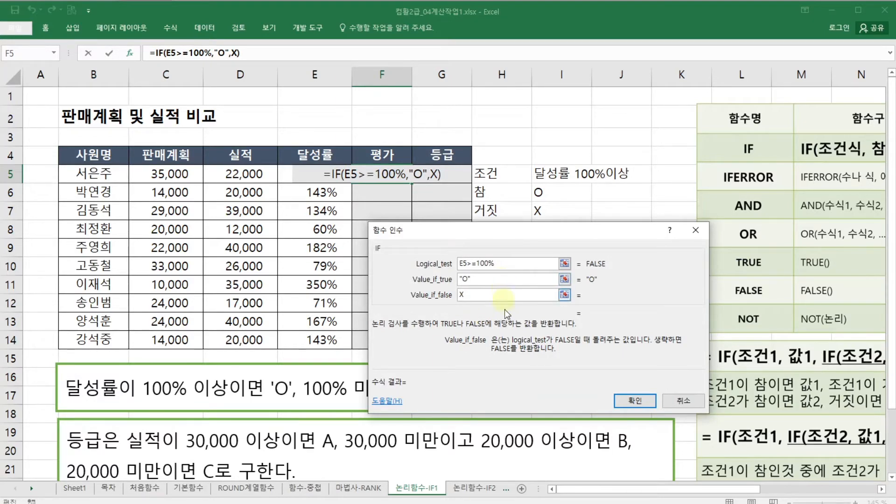
pyautogui.click(500, 279)
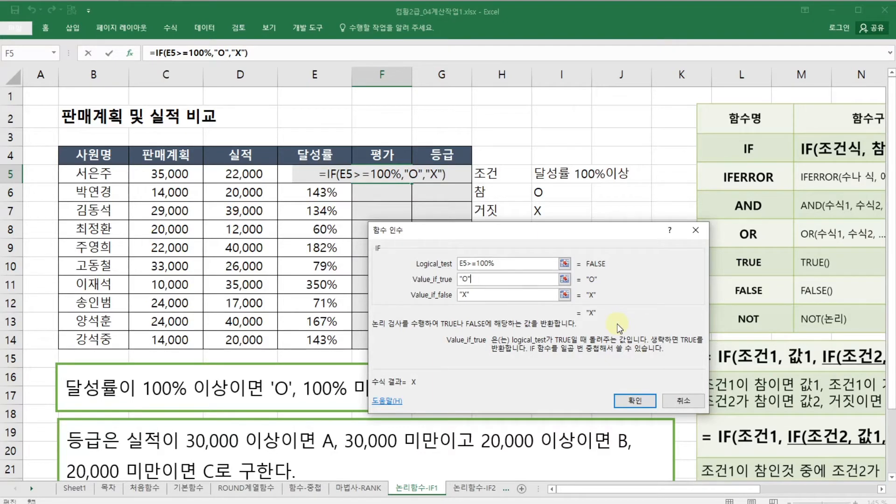
# Confirm the IF formula in F5 and copy it down the 평가 column to F14
pyautogui.click(632, 395)
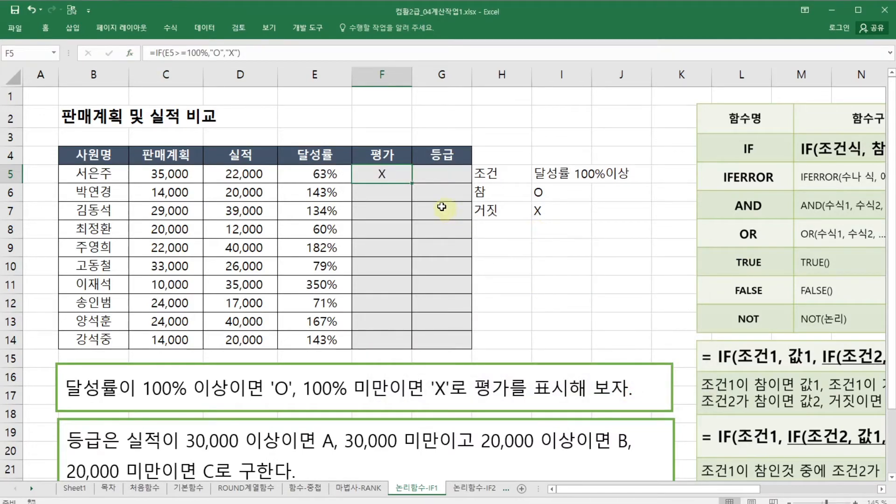
pyautogui.moveTo(410, 182); pyautogui.dragTo(410, 352)
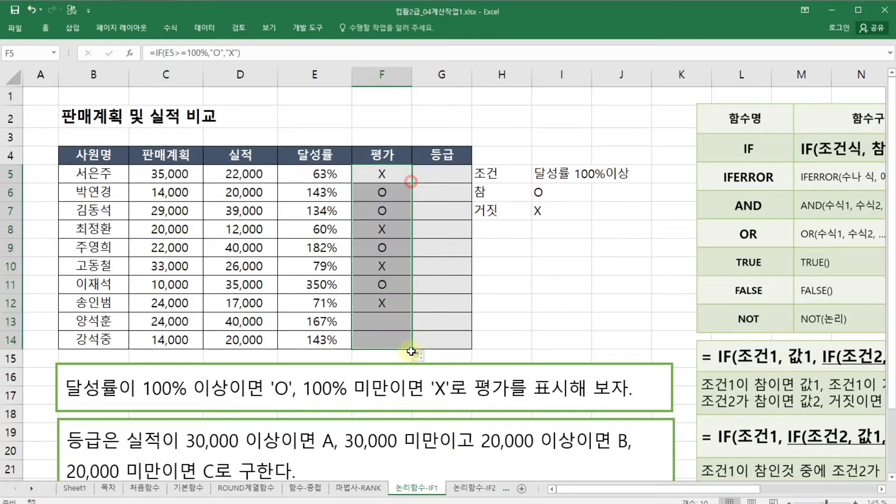
pyautogui.click(516, 345)
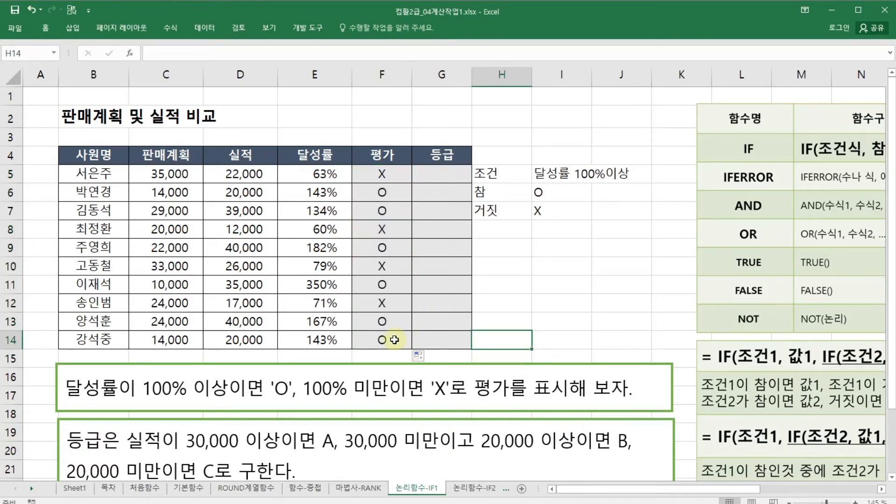
# Check the copied IF formulas in F14, F11 and F10 against the 달성률 values in their rows
pyautogui.click(394, 340)
pyautogui.doubleClick(394, 340)
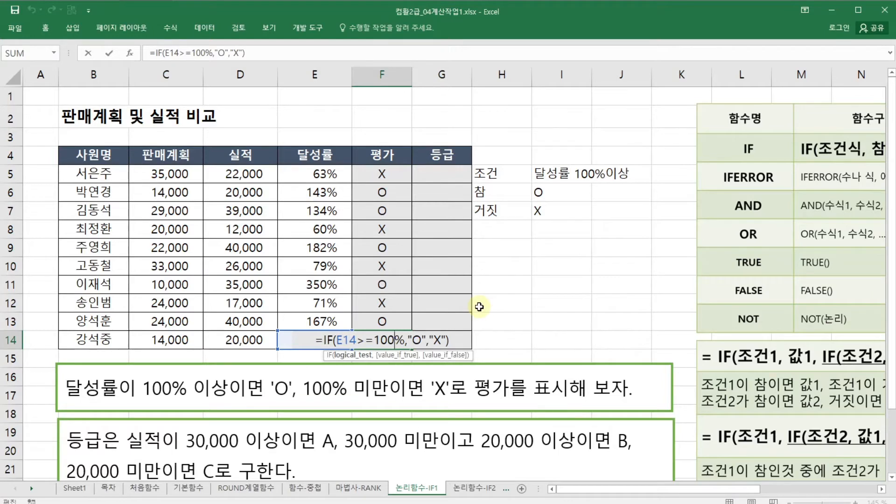
pyautogui.hotkey('ctrl', 'Return')
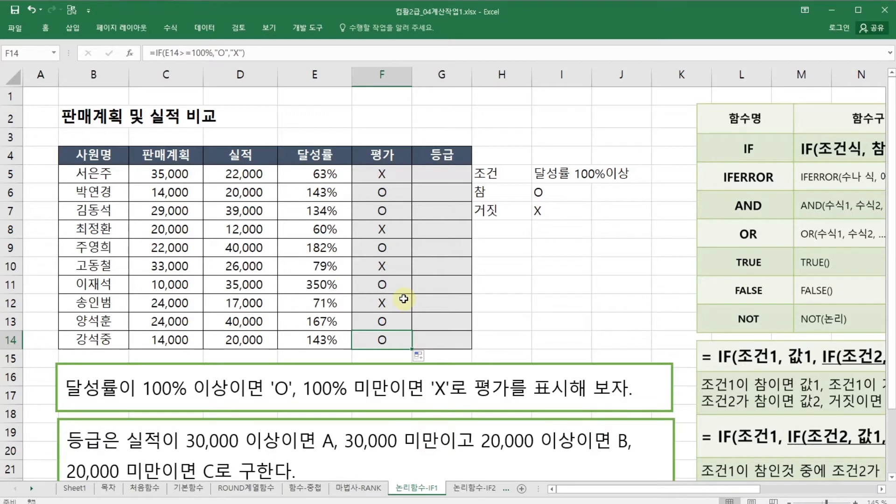
pyautogui.click(379, 285)
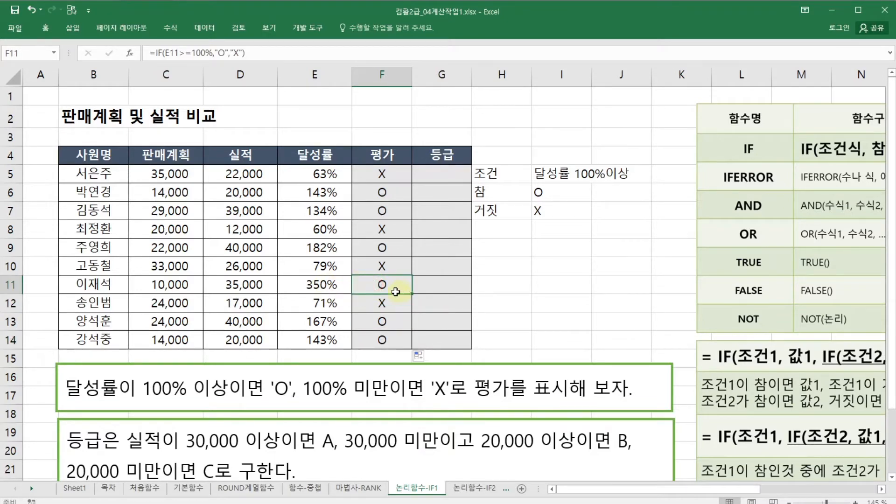
pyautogui.click(394, 265)
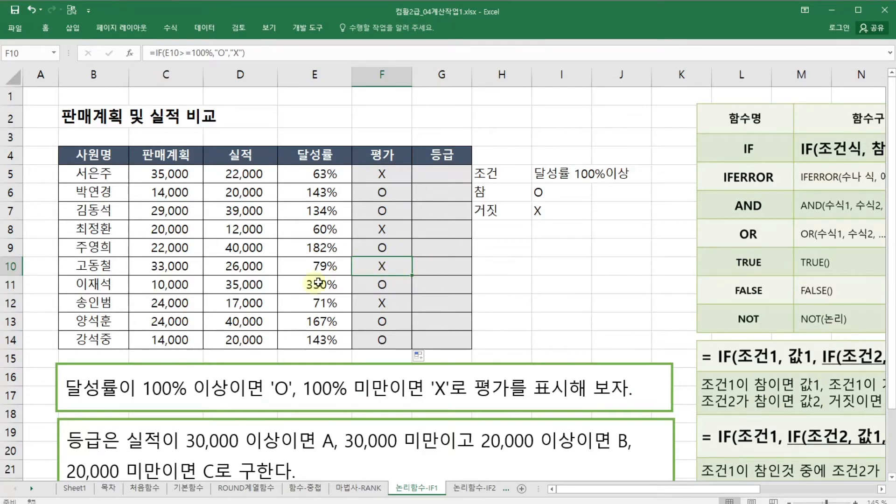
pyautogui.click(558, 337)
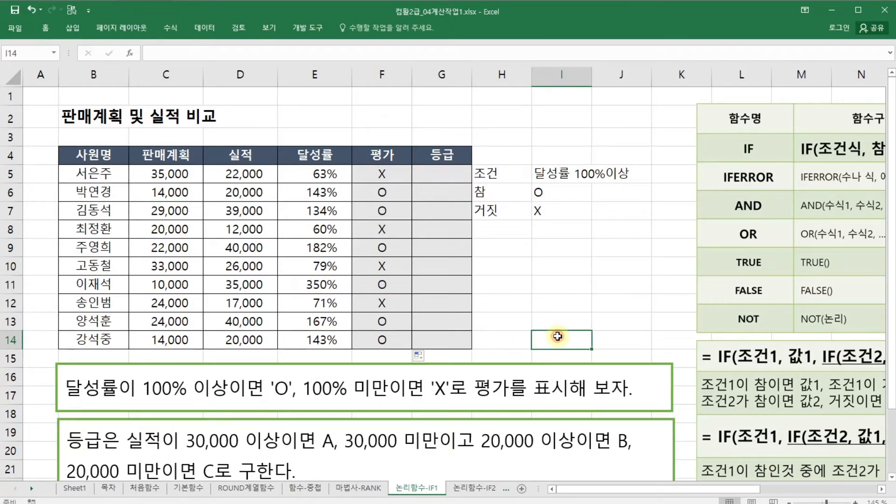
# Review the 평가 instruction, and examine the 30,000 and 20,000 실적 thresholds for grades A, B and C in the 등급 instruction
pyautogui.click(632, 365)
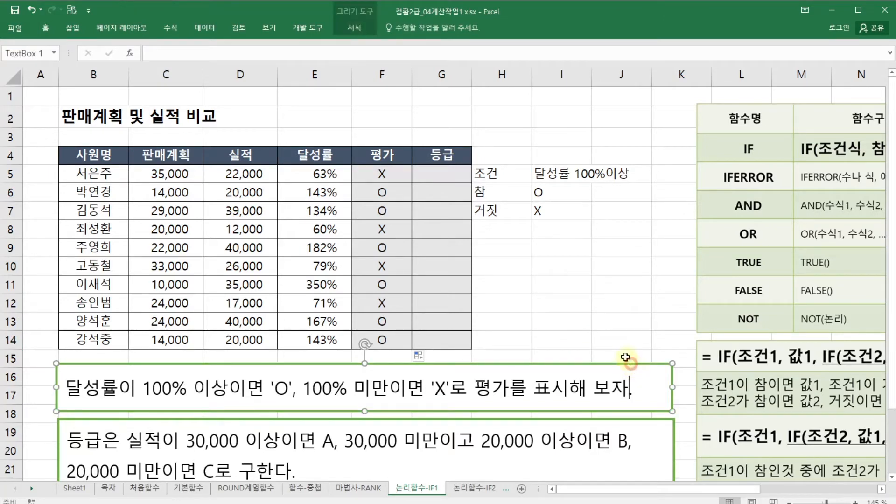
pyautogui.click(538, 274)
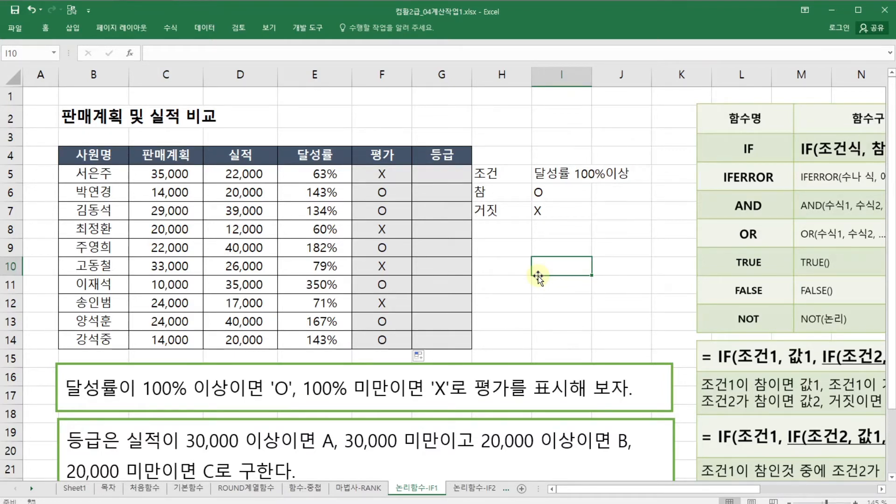
pyautogui.click(511, 365)
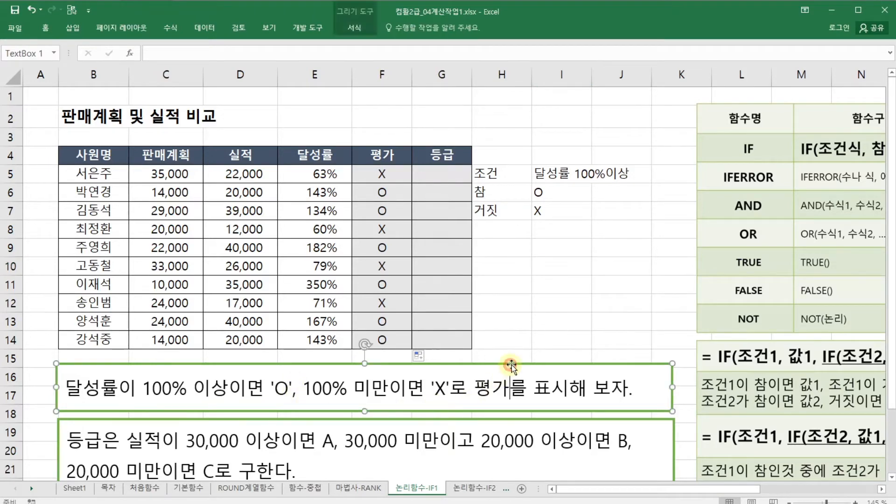
pyautogui.click(532, 262)
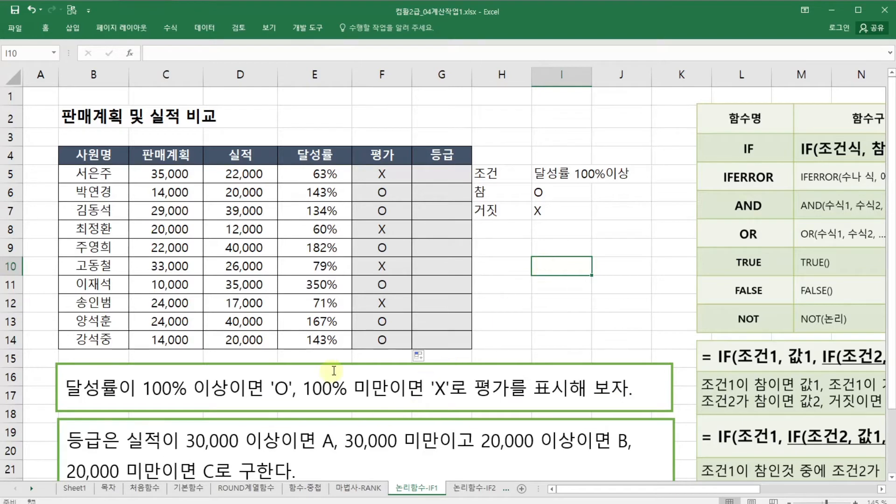
pyautogui.click(551, 244)
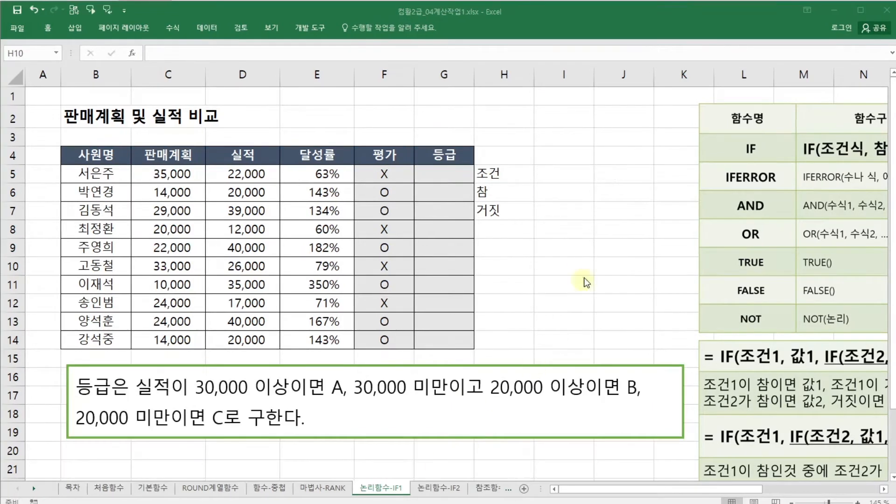
pyautogui.click(550, 269)
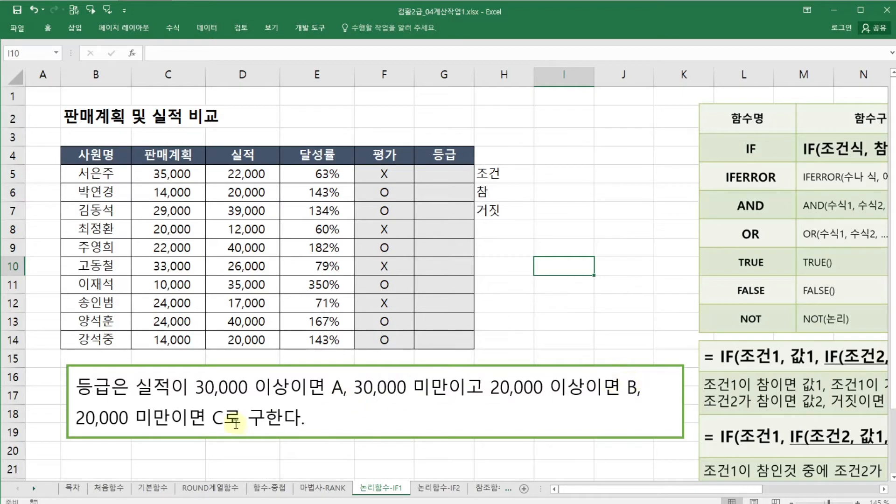
pyautogui.click(534, 319)
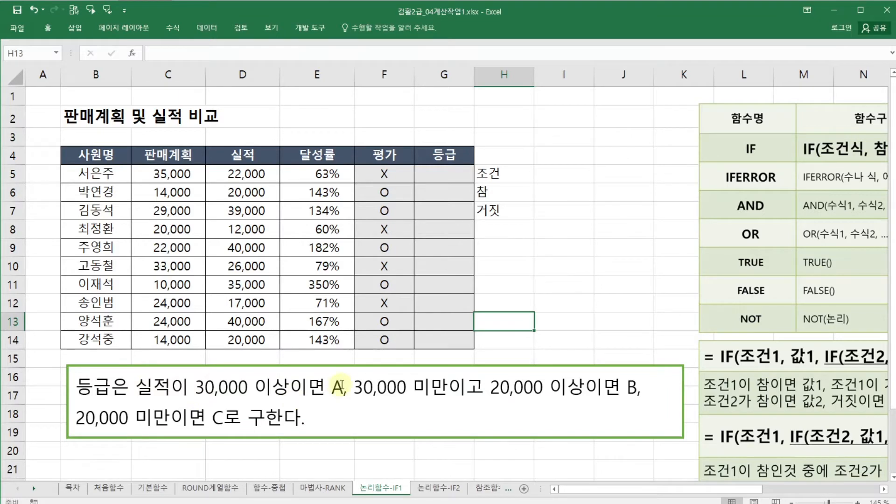
# Enter the first grading condition, 실적 30000이상, in I5 beside the 조건 label
pyautogui.click(572, 173)
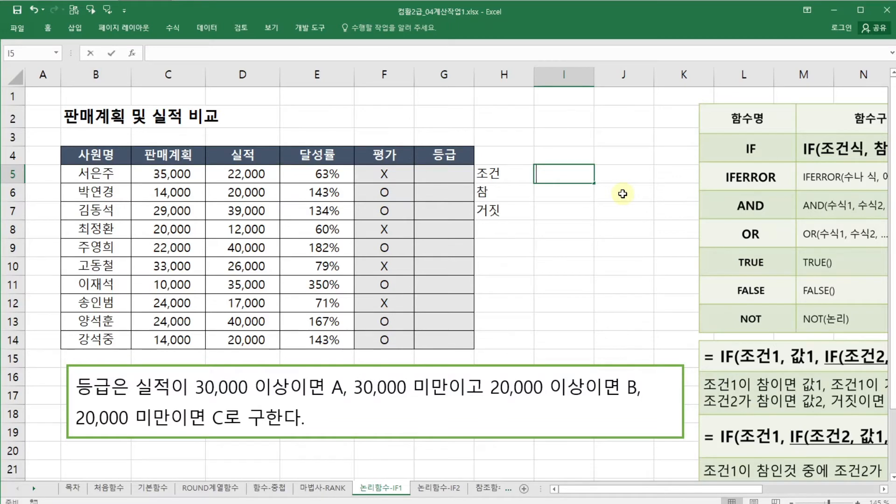
pyautogui.write('실적 3')
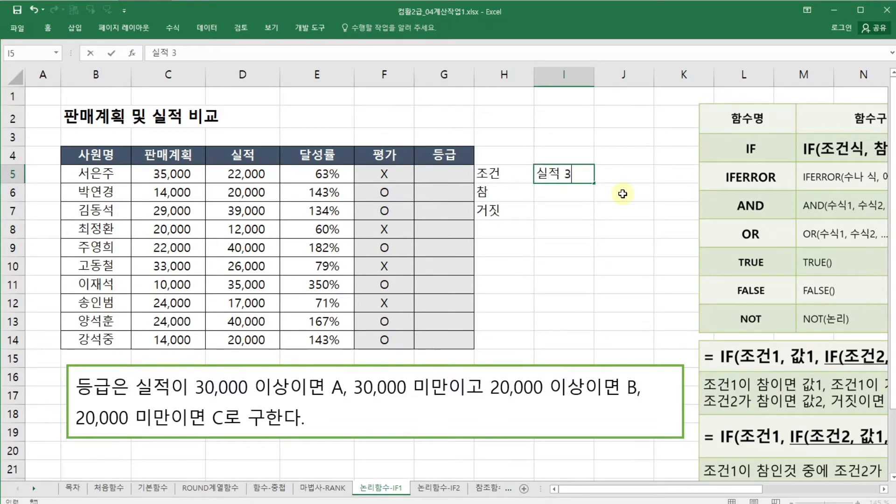
pyautogui.write('0000이상')
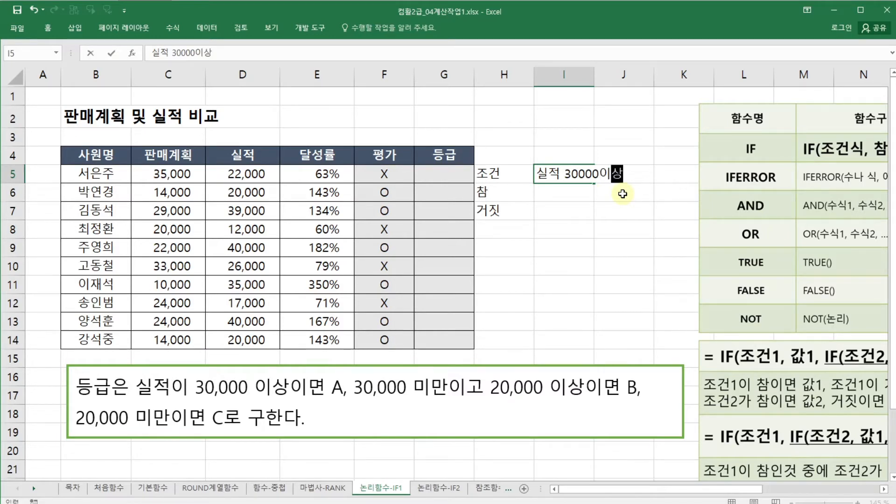
pyautogui.press('Return')
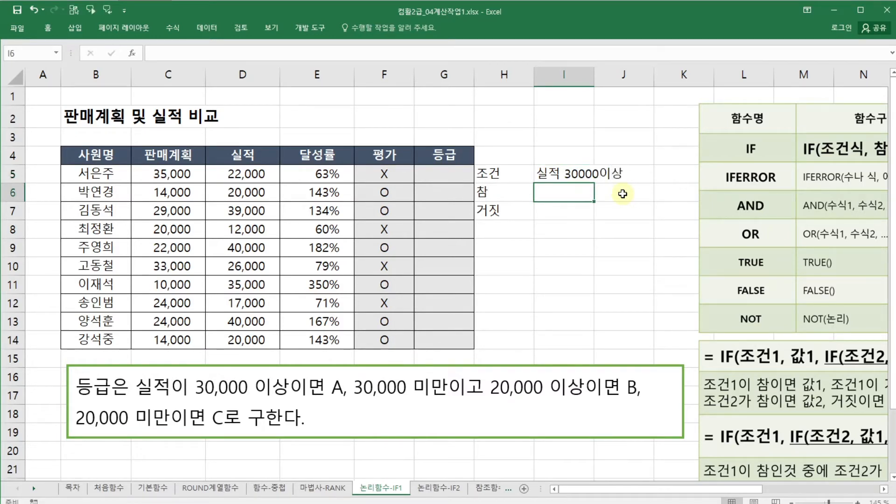
# Enter A in I6 as the 참 result of the first condition
pyautogui.press('Down')
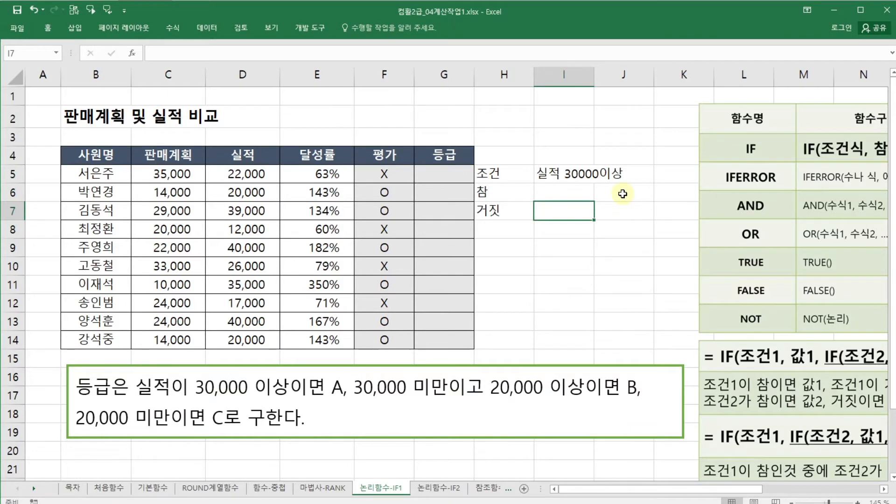
pyautogui.press('Up')
pyautogui.press('Up')
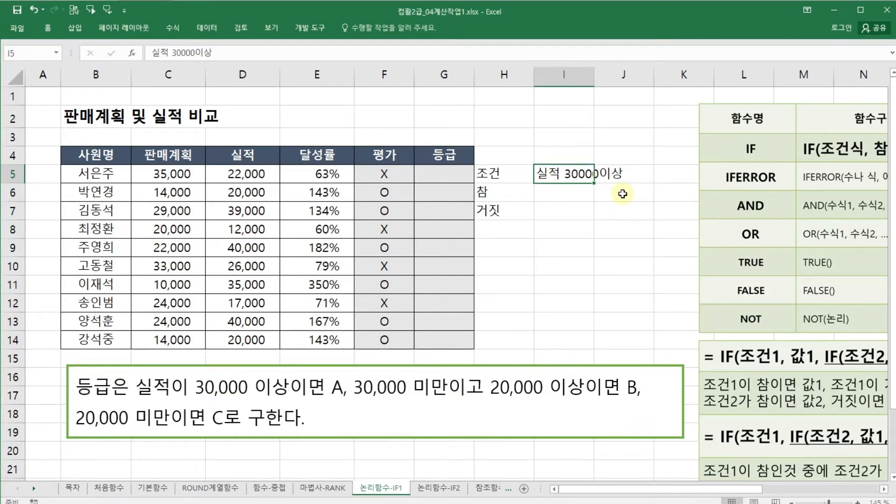
pyautogui.press('Down')
pyautogui.press('Down')
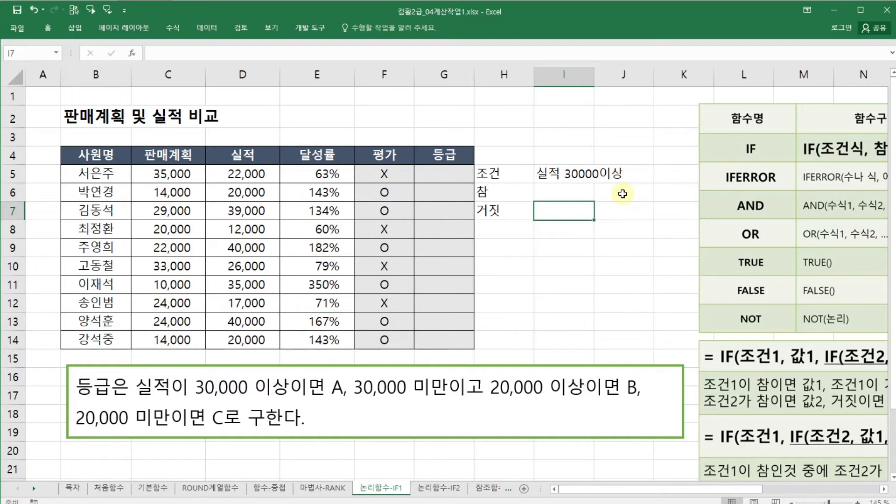
pyautogui.press('Up')
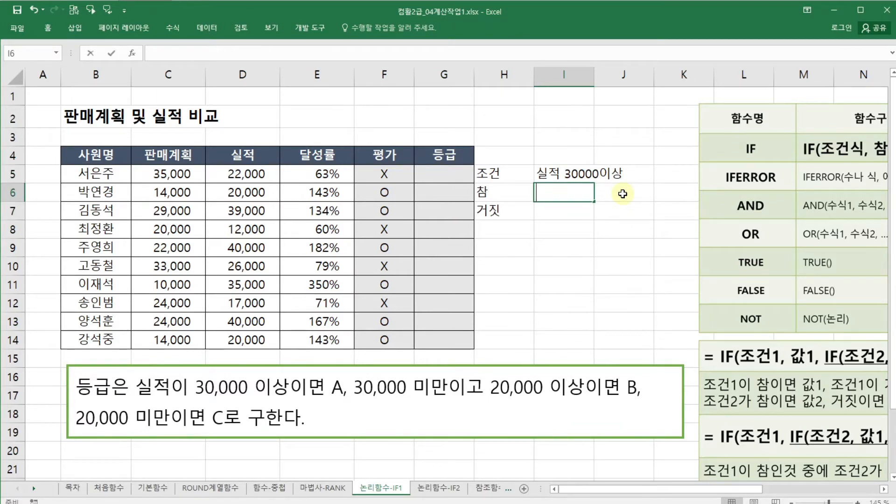
pyautogui.write('A')
pyautogui.press('Return')
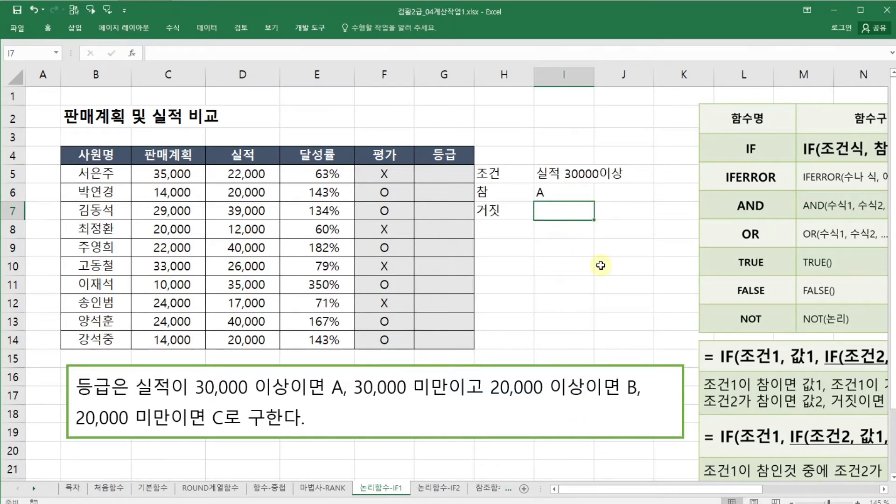
# Add the nested labels 조건, 참 and 거짓 in I7, I8 and I9, starting beside the outer 거짓 label
pyautogui.write('w')
pyautogui.press('BackSpace')
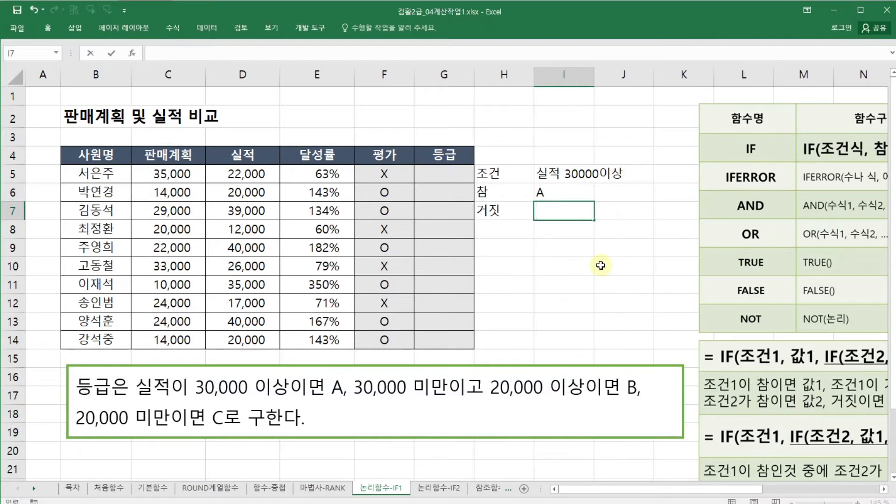
pyautogui.write('조건')
pyautogui.press('Return')
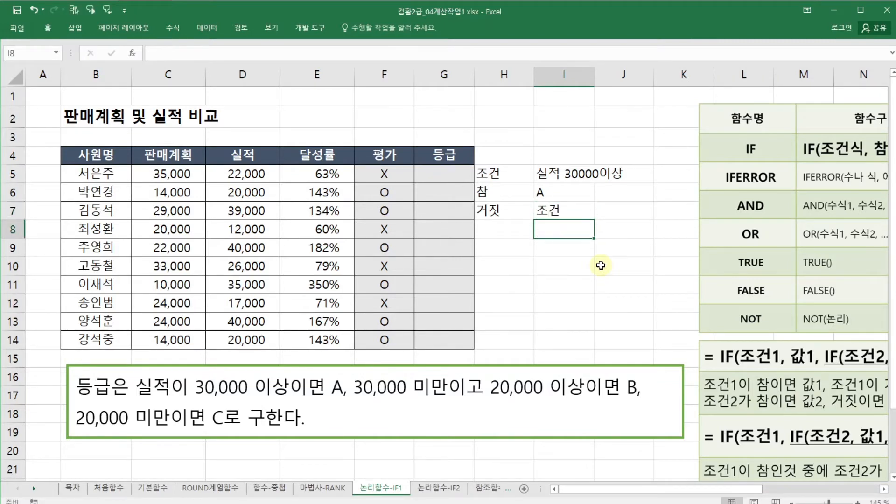
pyautogui.write('참')
pyautogui.press('Return')
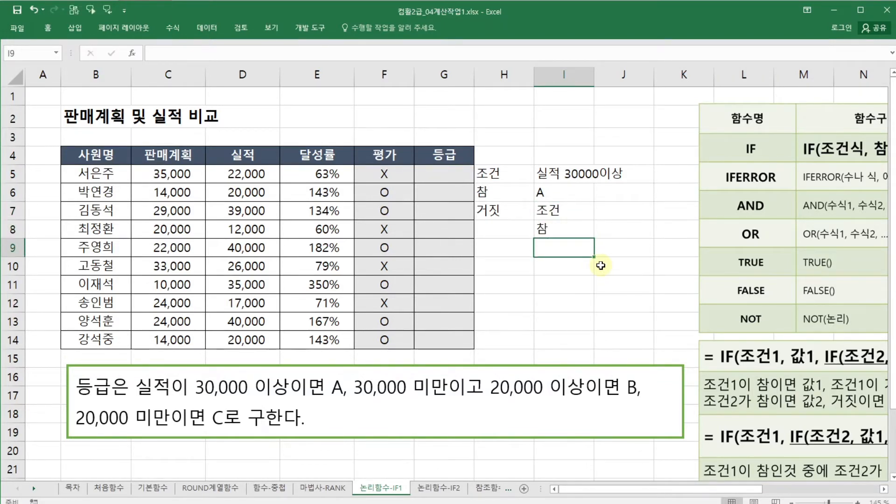
pyautogui.write('걱')
pyautogui.write('짓')
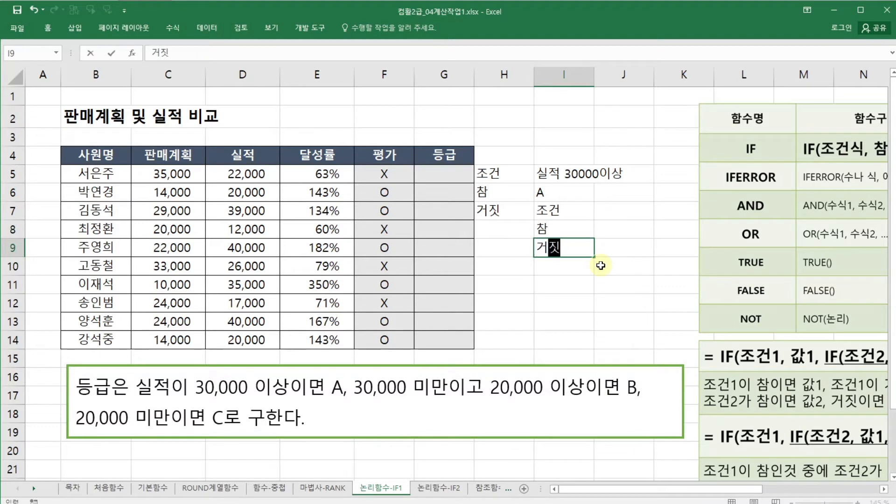
pyautogui.press('Return')
pyautogui.press('Up')
pyautogui.press('Up')
pyautogui.press('Up')
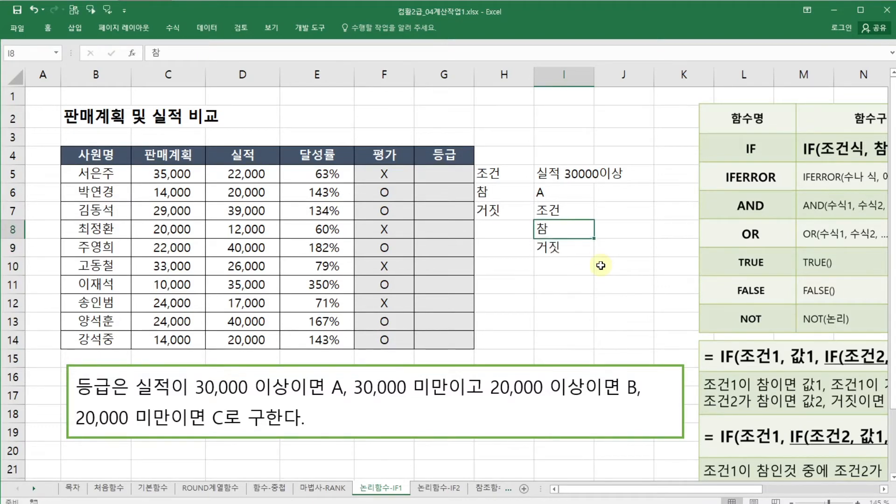
# Fill in the nested condition in J7:J9 with 실적 20000이상, B and C beside 조건, 참 and 거짓
pyautogui.press('Right')
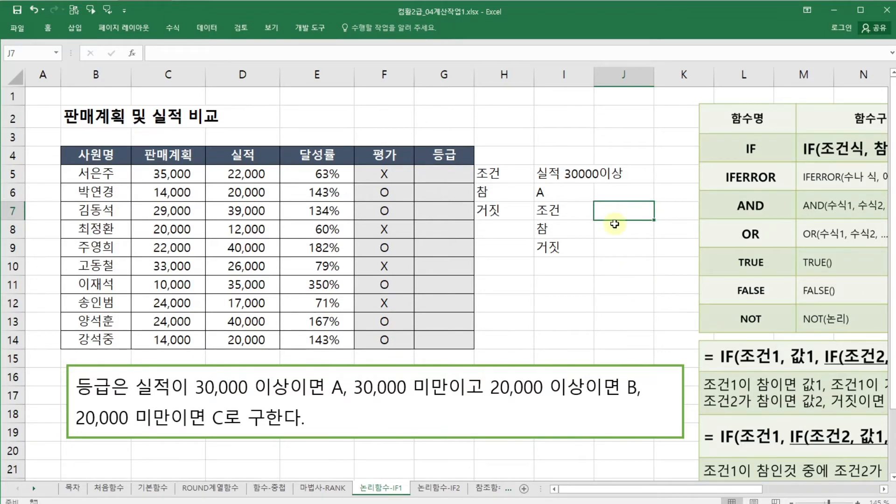
pyautogui.write('실적')
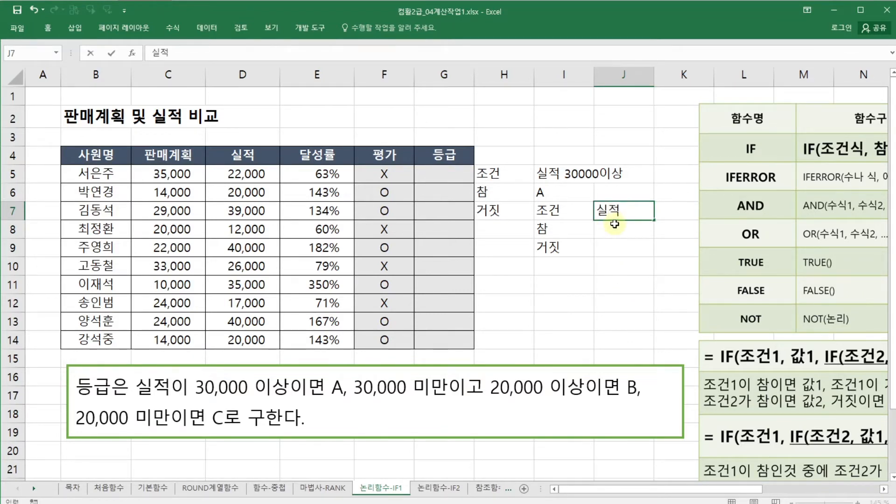
pyautogui.write(' 20000이상')
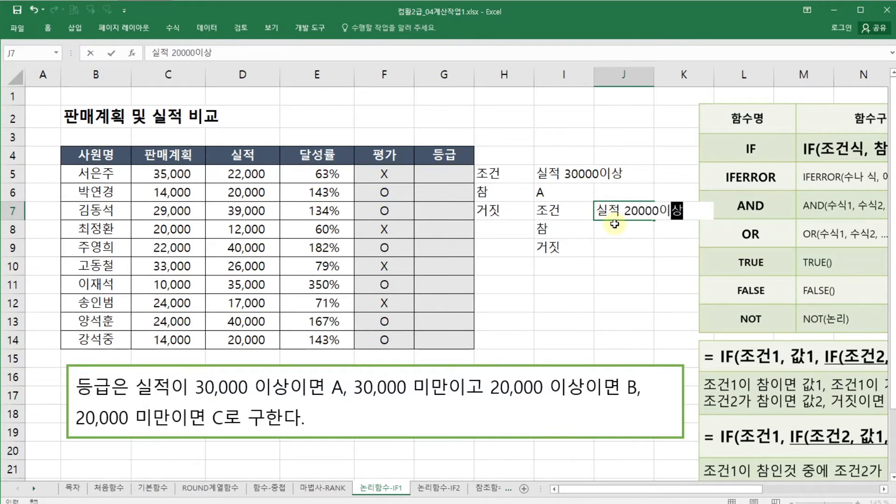
pyautogui.press('Return')
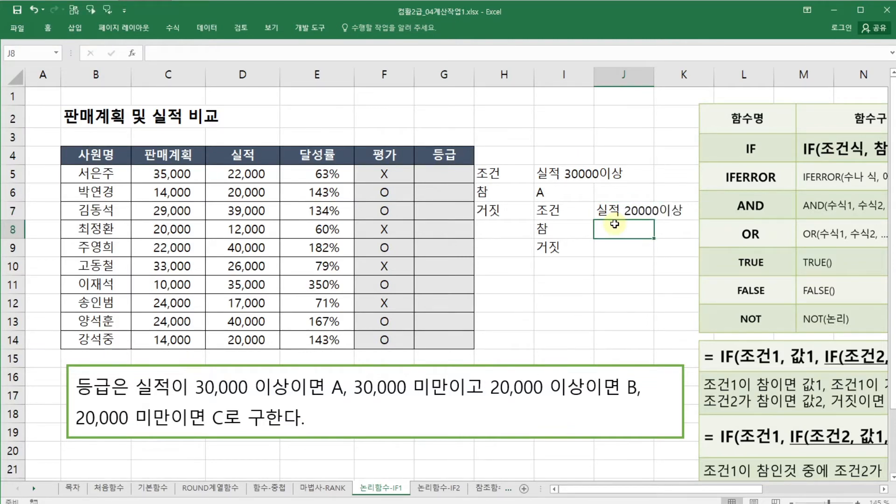
pyautogui.write('B')
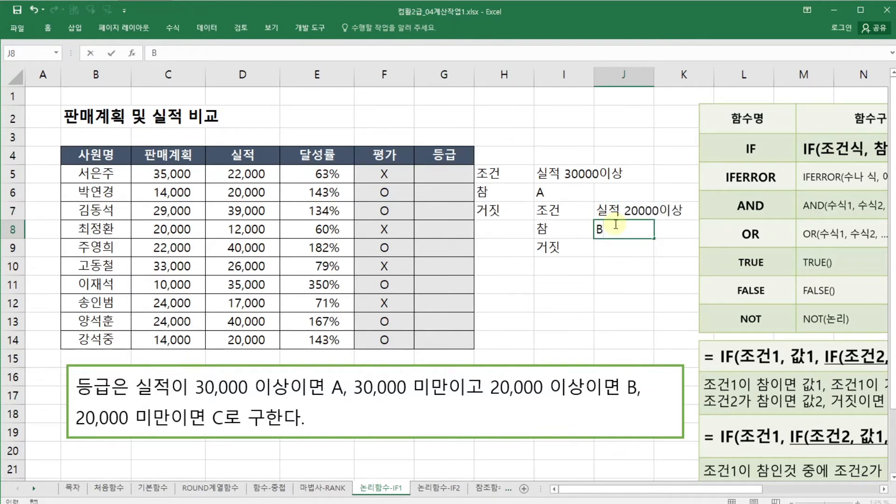
pyautogui.press('Return')
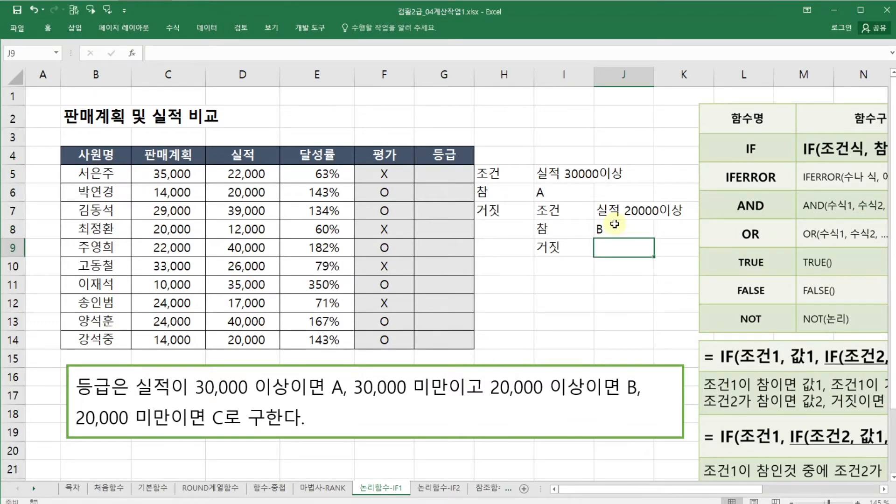
pyautogui.write('C')
pyautogui.press('Return')
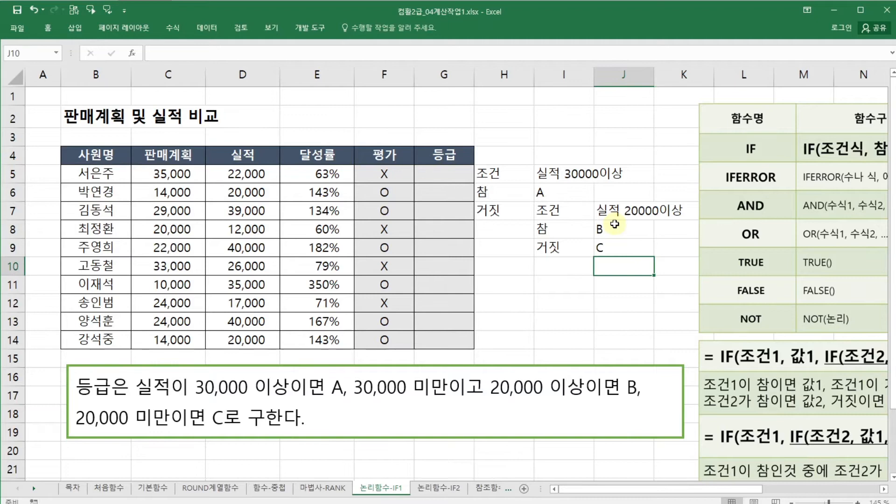
# Review the nested IF syntax on page 78 of the PDF in Acrobat Reader, and return to the Excel worksheet
pyautogui.click(586, 285)
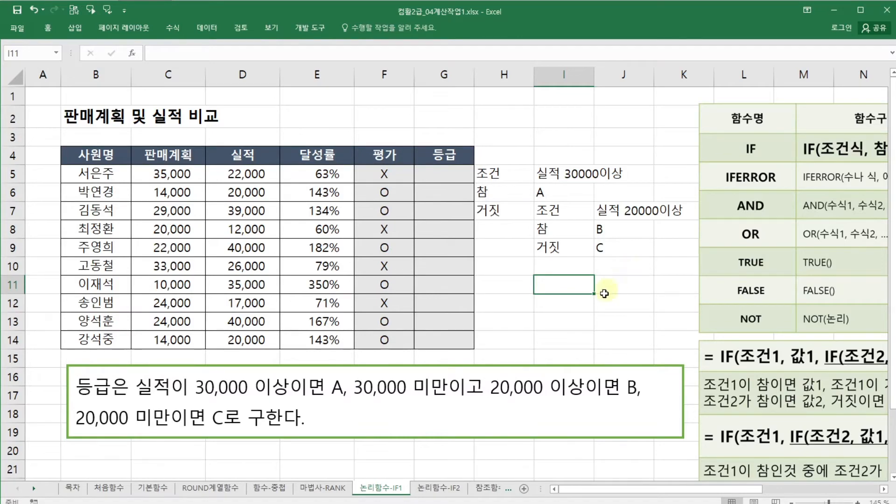
pyautogui.hotkey('alt', 'Tab')
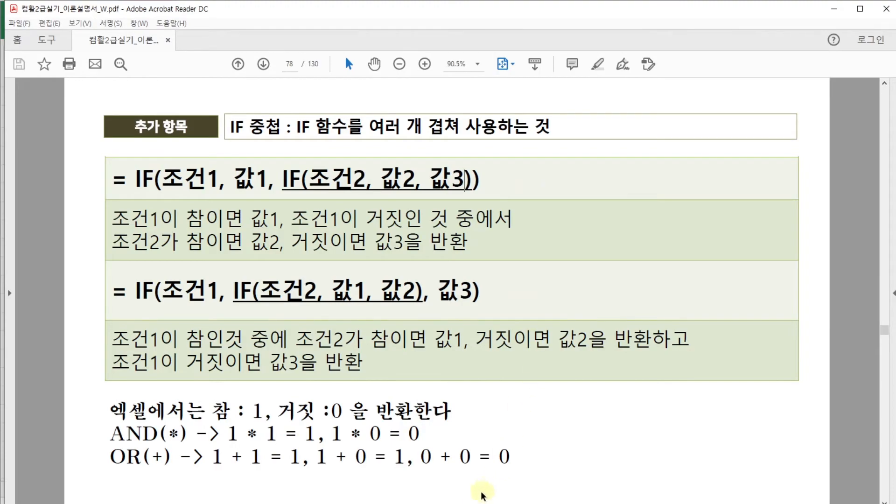
pyautogui.hotkey('alt', 'Tab')
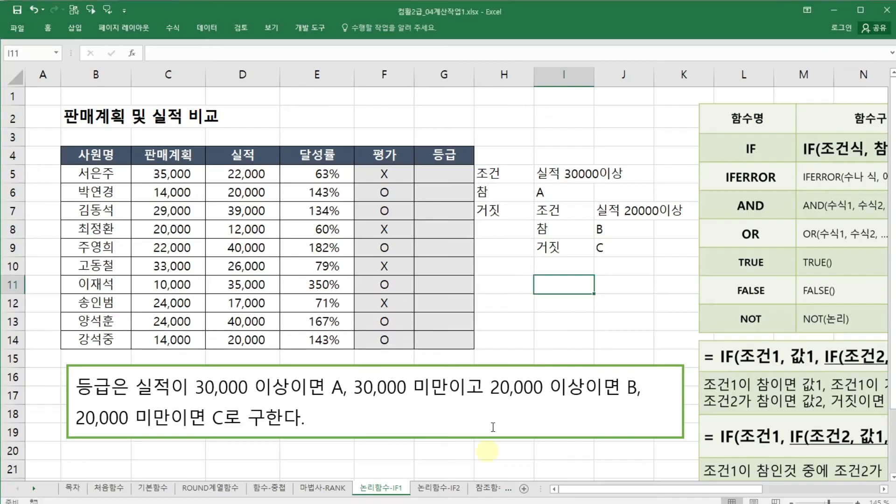
pyautogui.click(591, 260)
# Start an IF formula in G5 through the function arguments dialog, with the logical test D5>=30000
pyautogui.click(456, 171)
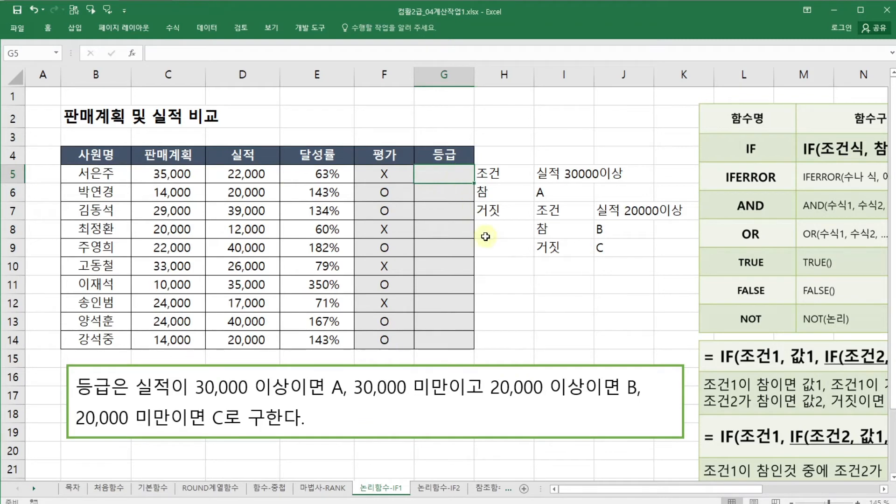
pyautogui.write('=if')
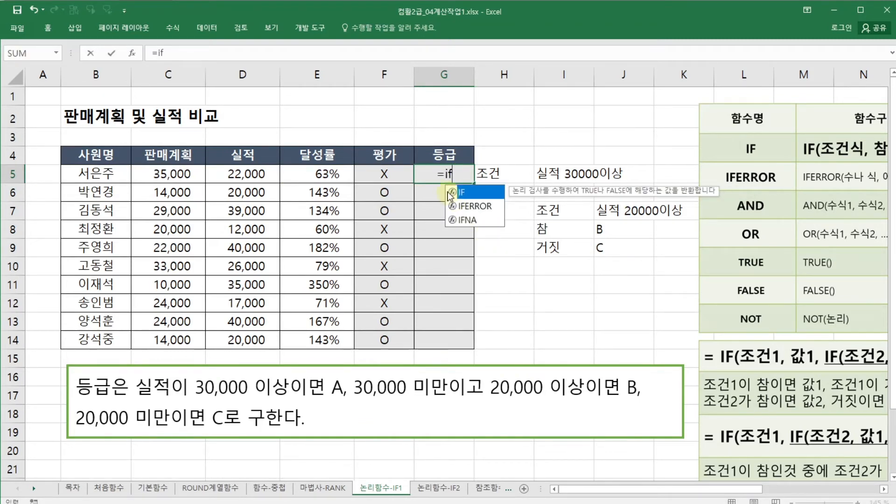
pyautogui.doubleClick(465, 192)
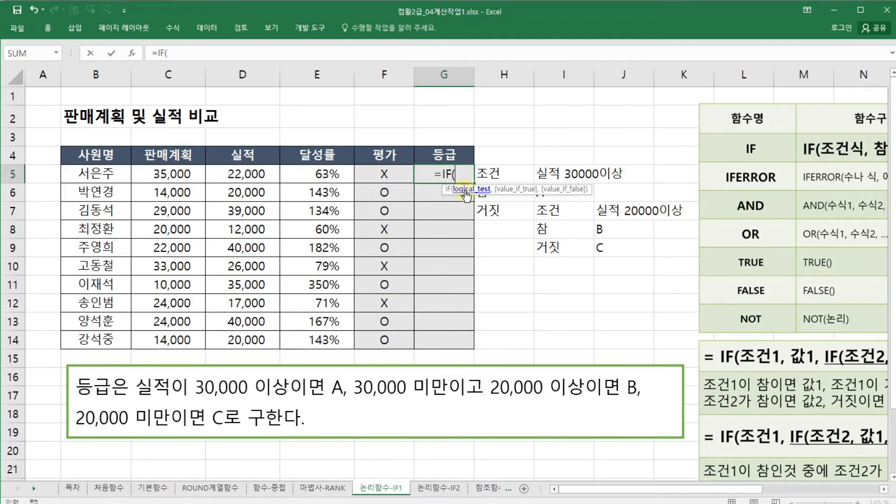
pyautogui.click(132, 52)
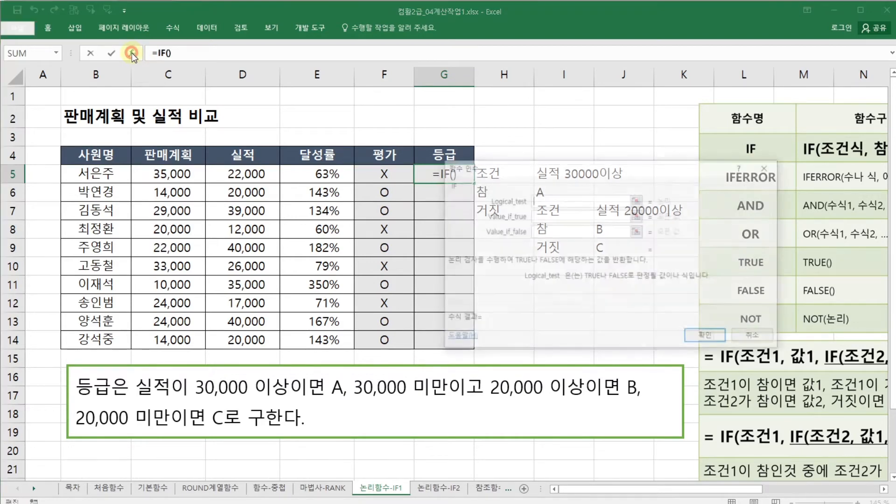
pyautogui.moveTo(588, 170); pyautogui.dragTo(615, 274)
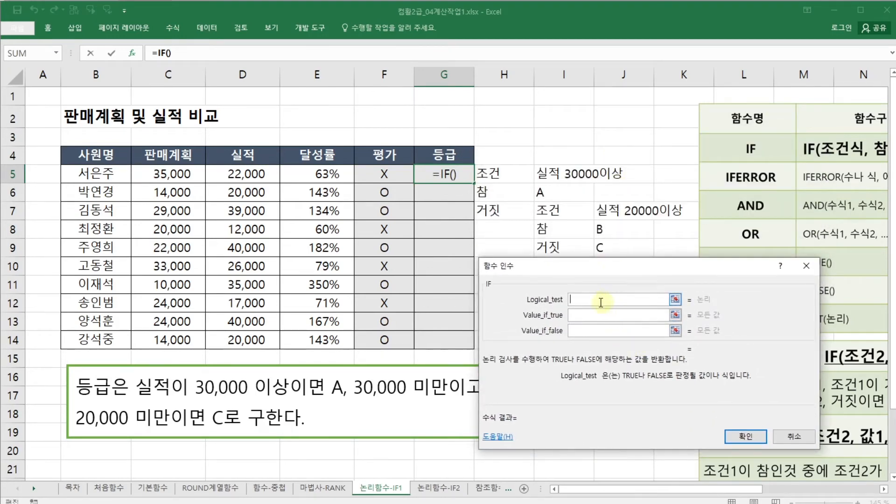
pyautogui.click(241, 174)
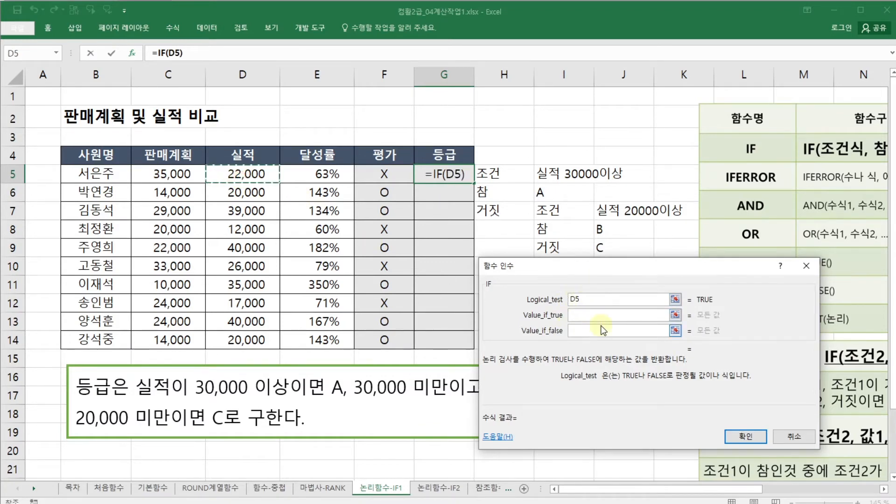
pyautogui.write('>=')
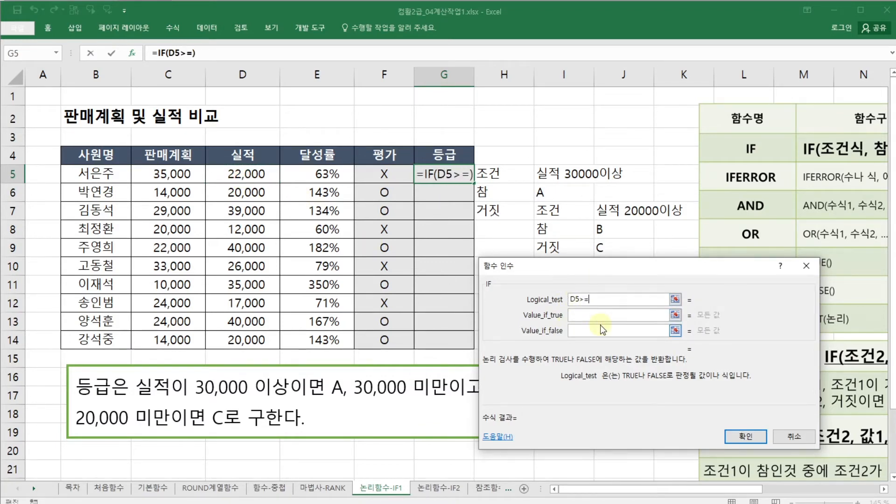
pyautogui.write('30000')
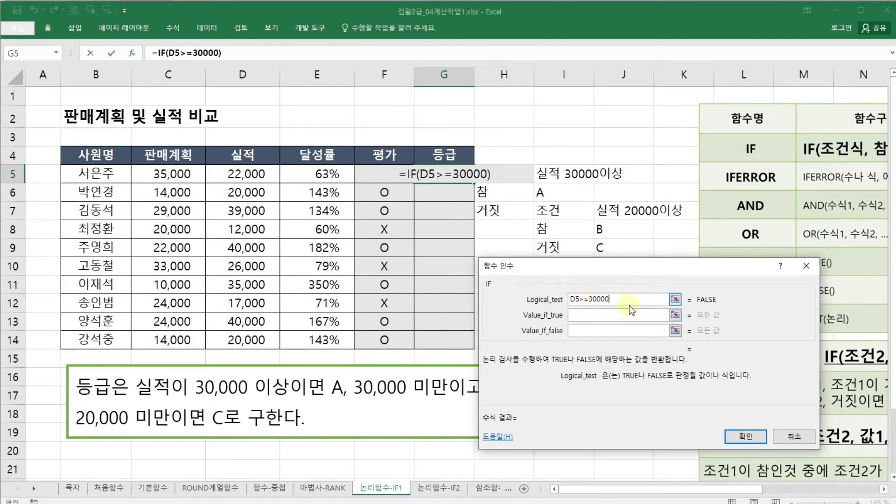
# Set the 등급 formula's value for a true condition to A
pyautogui.click(623, 316)
pyautogui.click(627, 317)
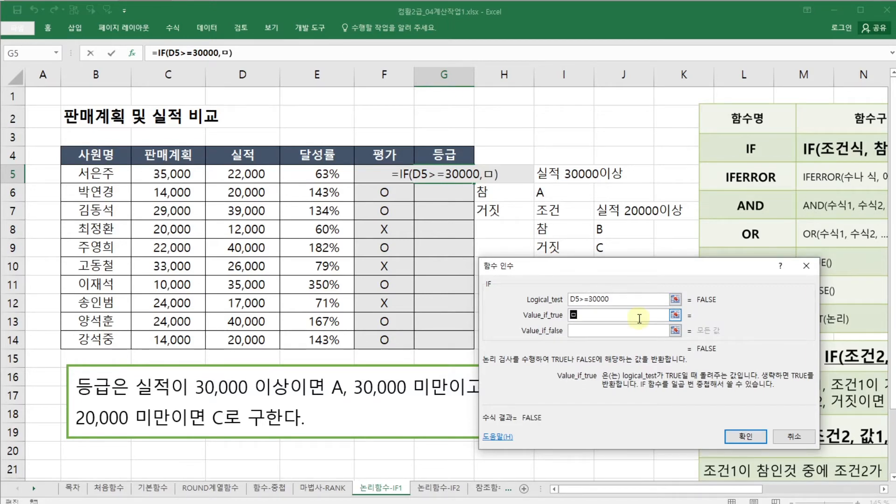
pyautogui.write('A')
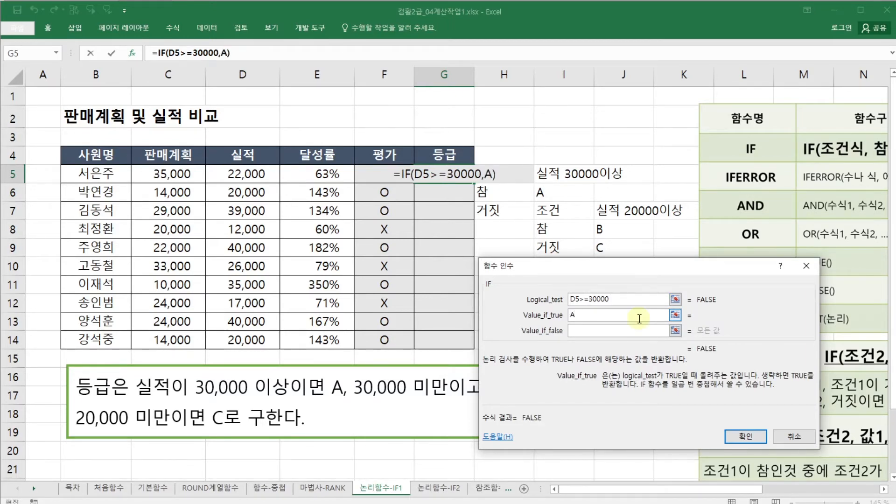
pyautogui.click(624, 332)
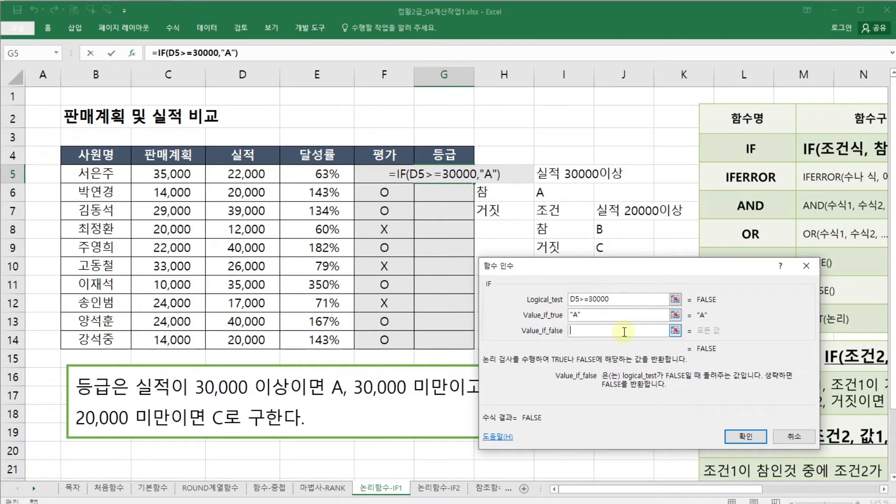
# Nest an IF() function as the value for a false condition in G5's formula and switch to the nested function's arguments
pyautogui.moveTo(607, 274); pyautogui.dragTo(610, 284)
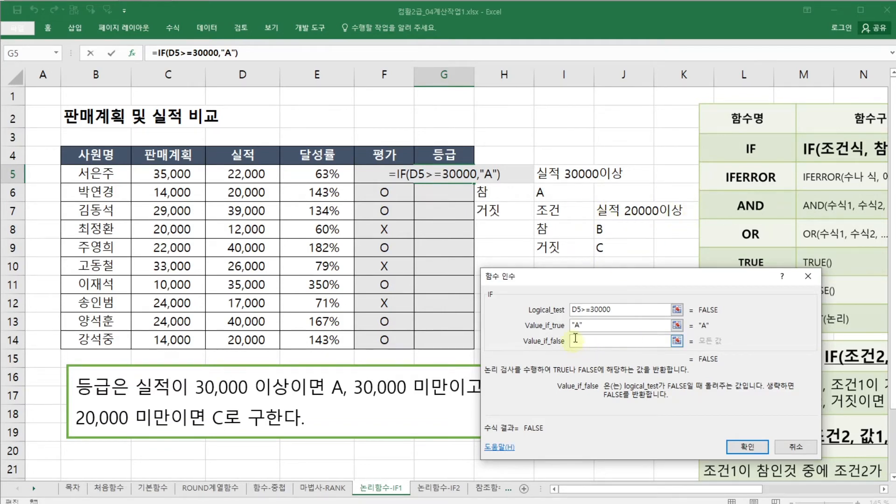
pyautogui.click(602, 341)
pyautogui.write('if')
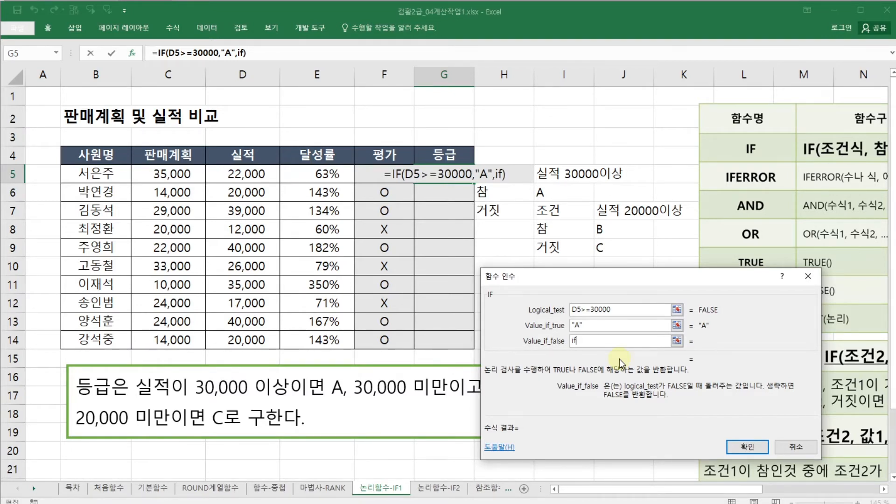
pyautogui.write('()')
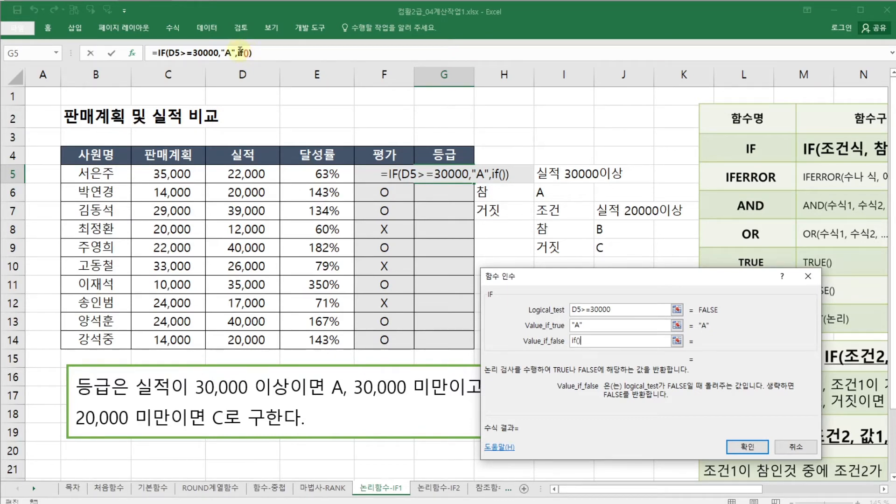
pyautogui.click(239, 52)
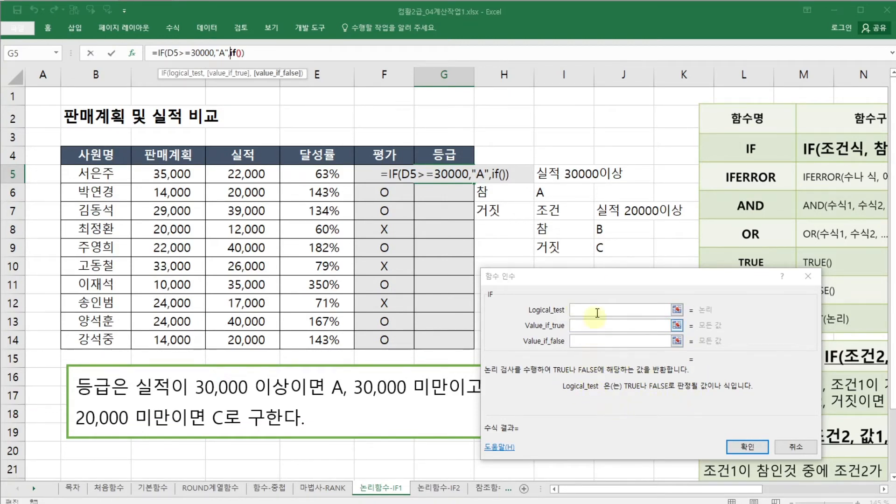
pyautogui.click(617, 283)
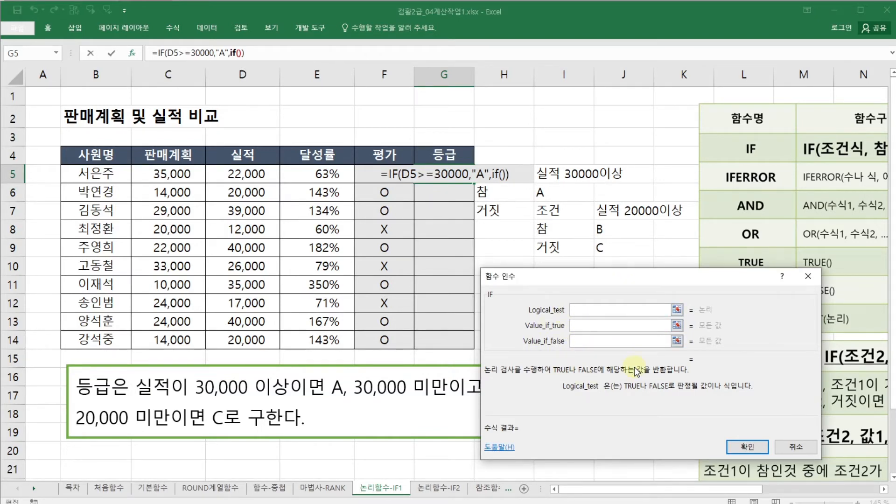
# Fill in the nested IF's arguments with the logical test D5>=20000, B for true and C for false
pyautogui.click(240, 174)
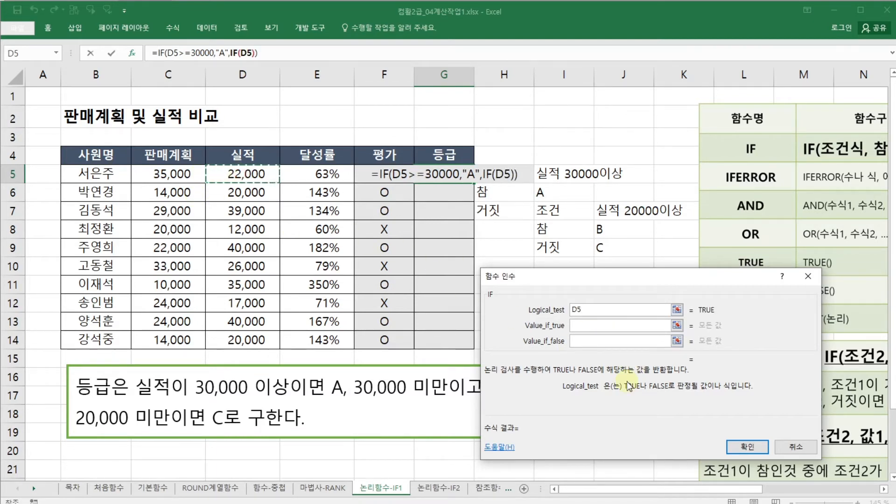
pyautogui.write('>=')
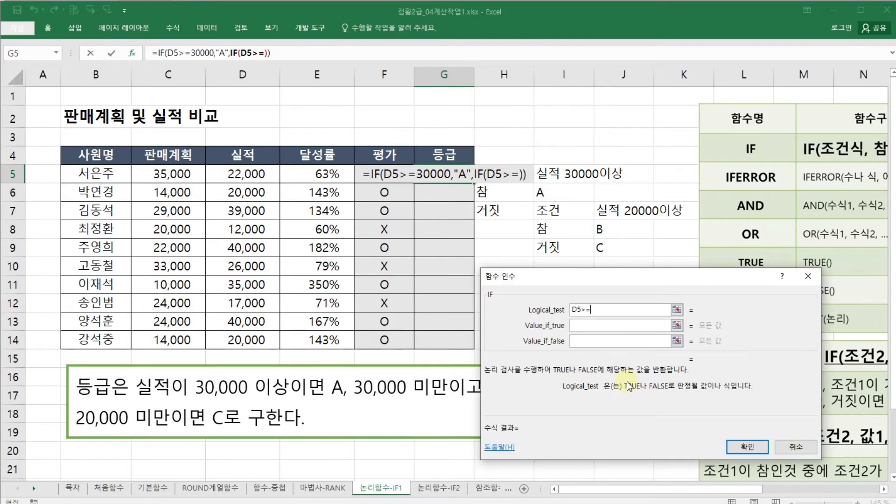
pyautogui.write('20000')
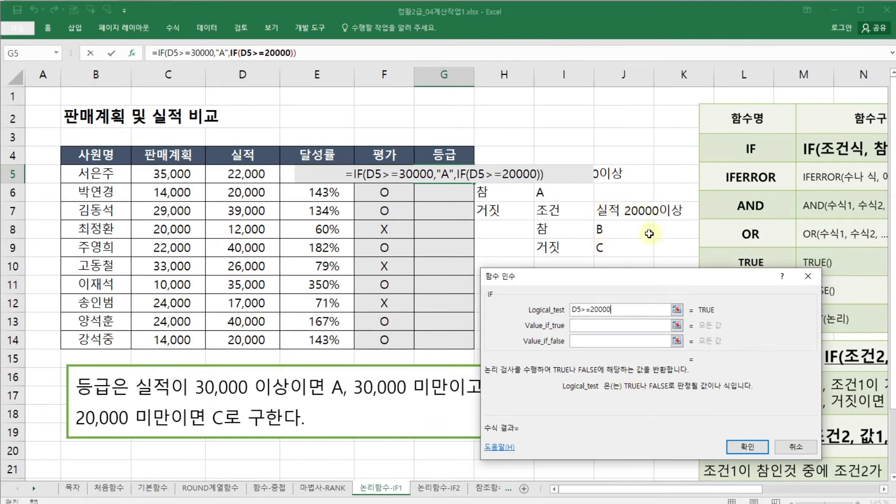
pyautogui.click(592, 325)
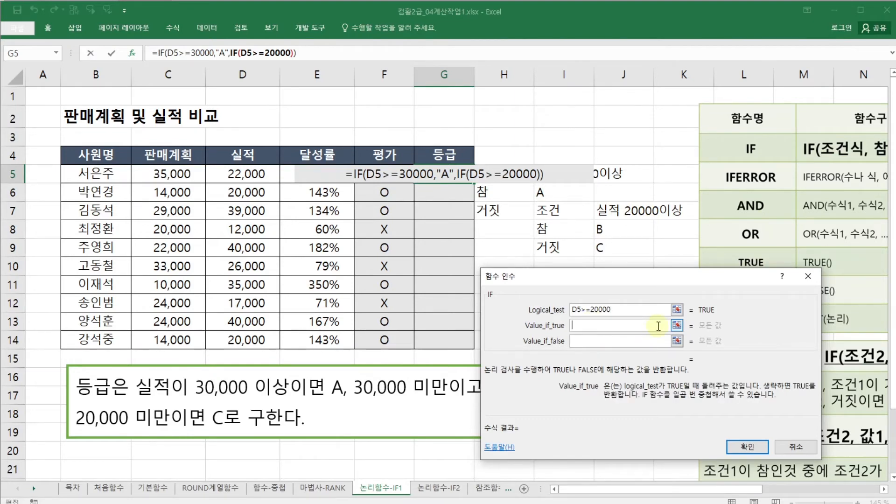
pyautogui.write('B')
pyautogui.press('Tab')
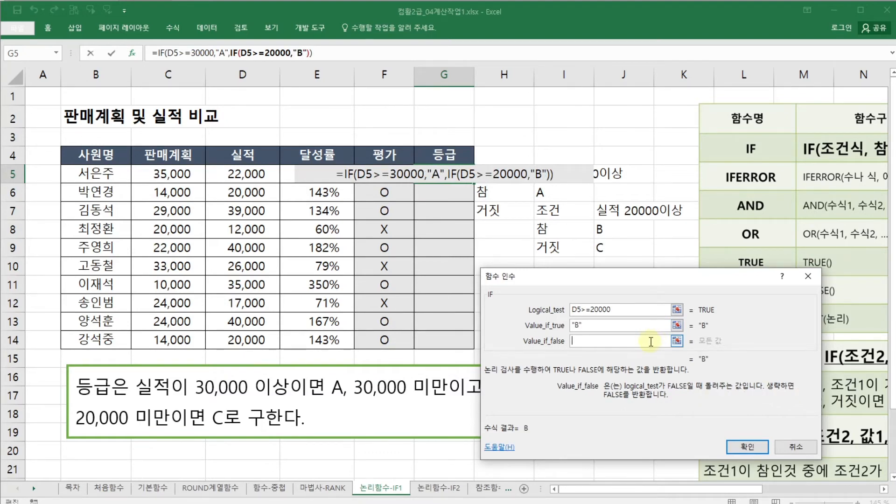
pyautogui.write('C')
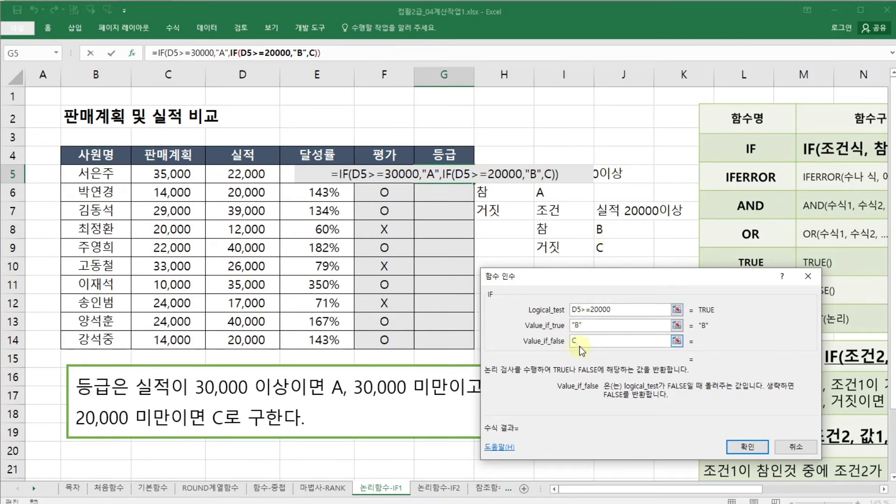
pyautogui.click(593, 325)
pyautogui.click(592, 325)
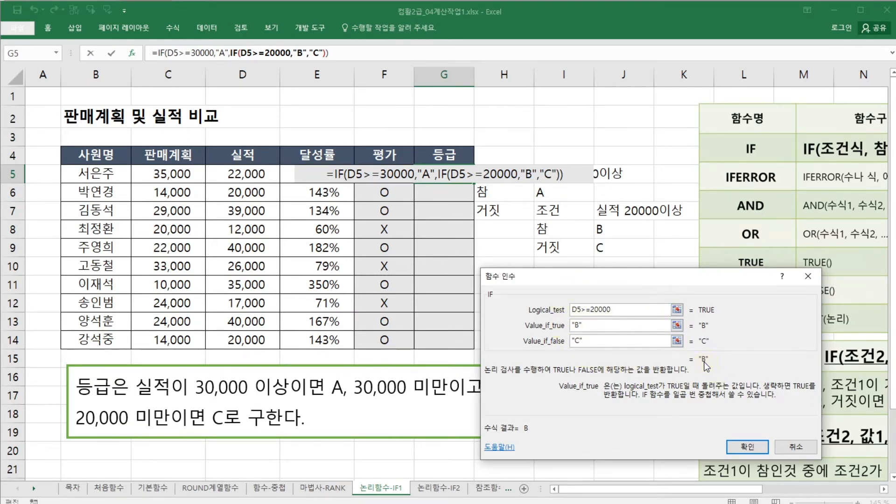
# Confirm the 등급 formula in G5 from the outer IF's arguments and copy it down to G14
pyautogui.click(747, 448)
pyautogui.click(161, 51)
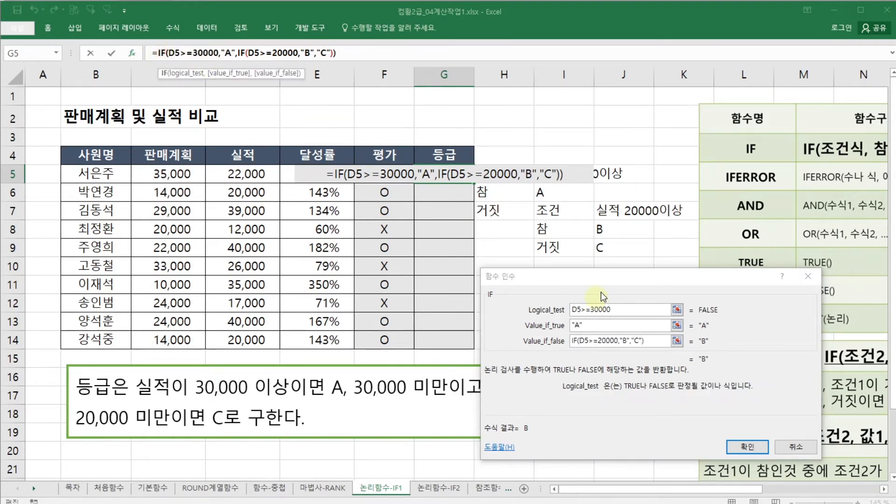
pyautogui.click(616, 283)
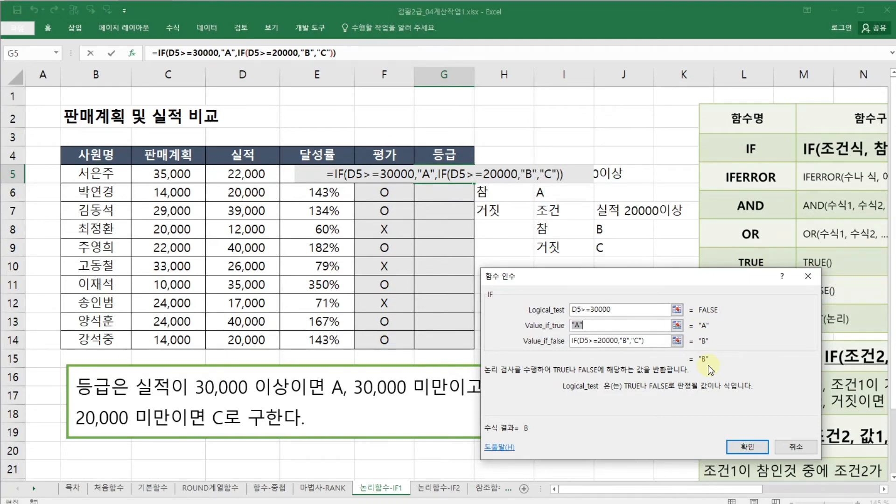
pyautogui.click(743, 447)
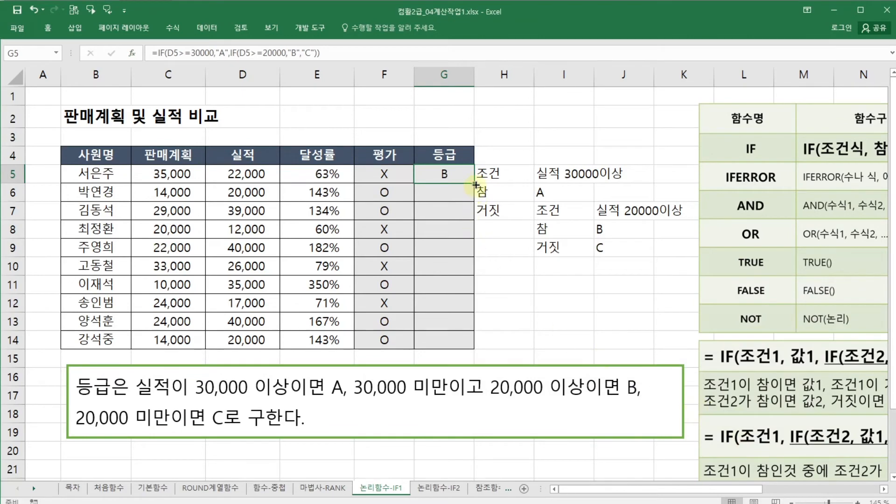
pyautogui.moveTo(475, 184); pyautogui.dragTo(469, 349)
pyautogui.click(511, 337)
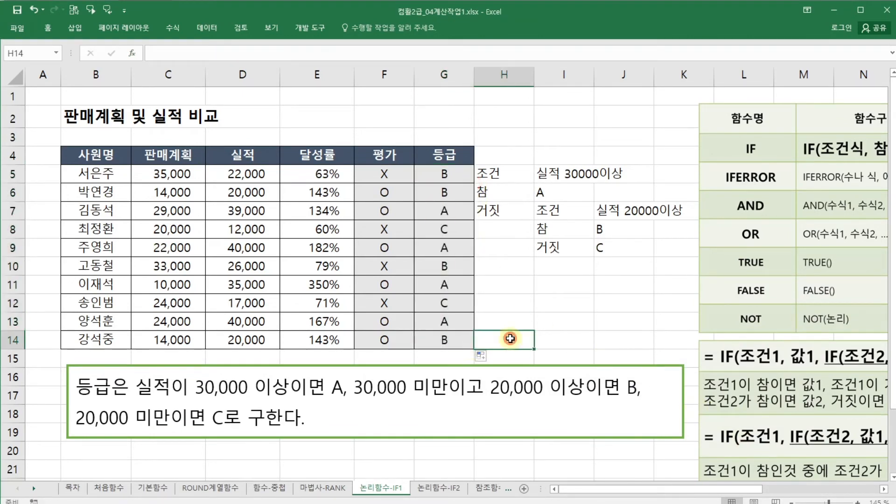
# Check the copied 등급 formulas in G14, G13, G10 and G8 against the 실적 values in their rows
pyautogui.doubleClick(447, 339)
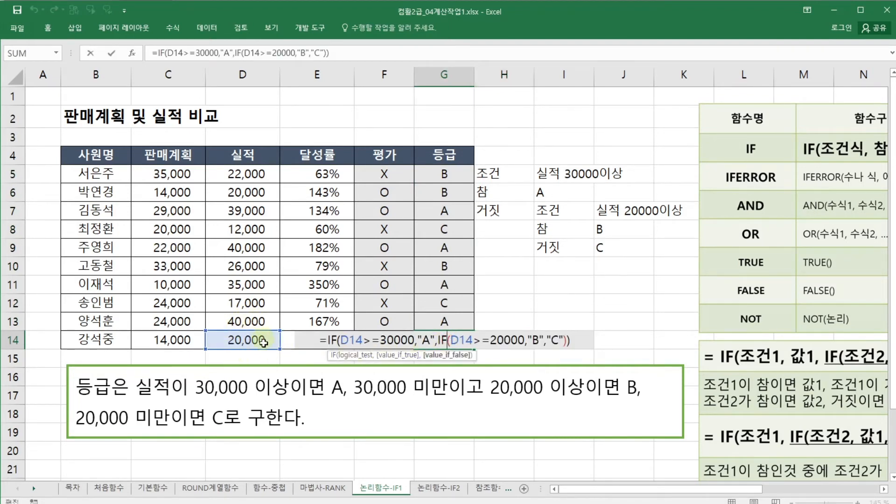
pyautogui.press('Escape')
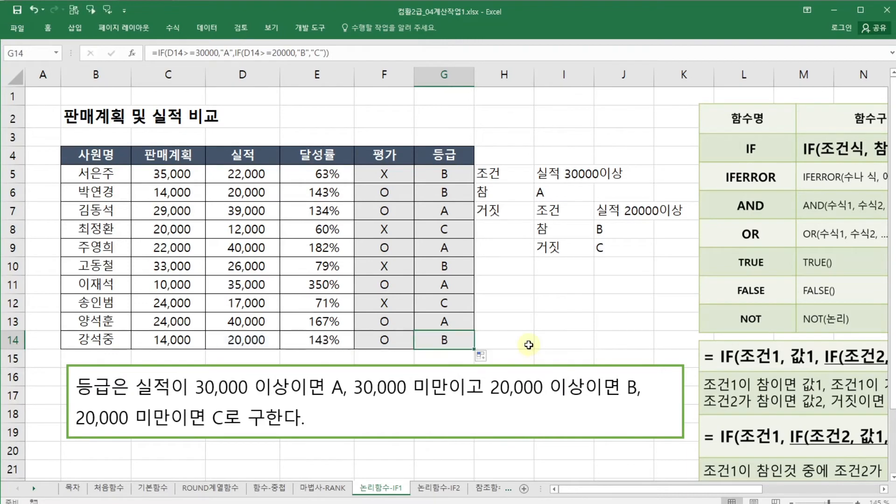
pyautogui.click(529, 315)
pyautogui.click(451, 322)
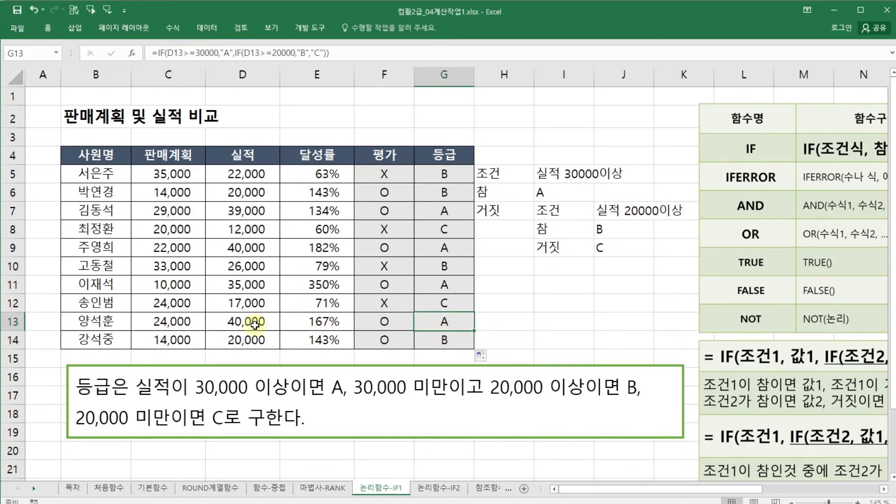
pyautogui.click(461, 265)
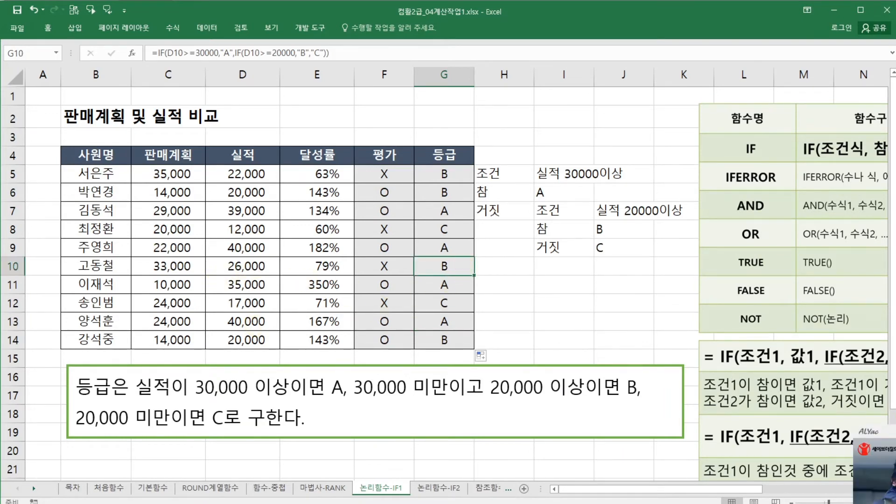
pyautogui.click(450, 229)
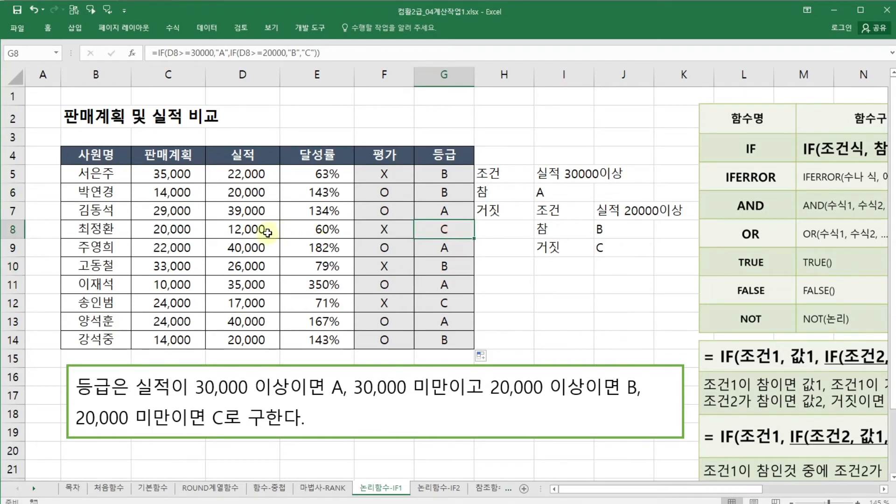
pyautogui.click(570, 301)
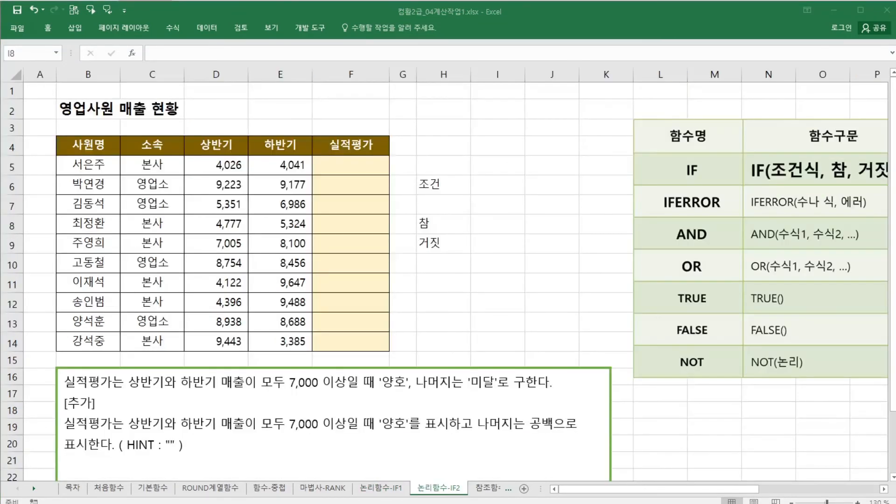
pyautogui.click(507, 303)
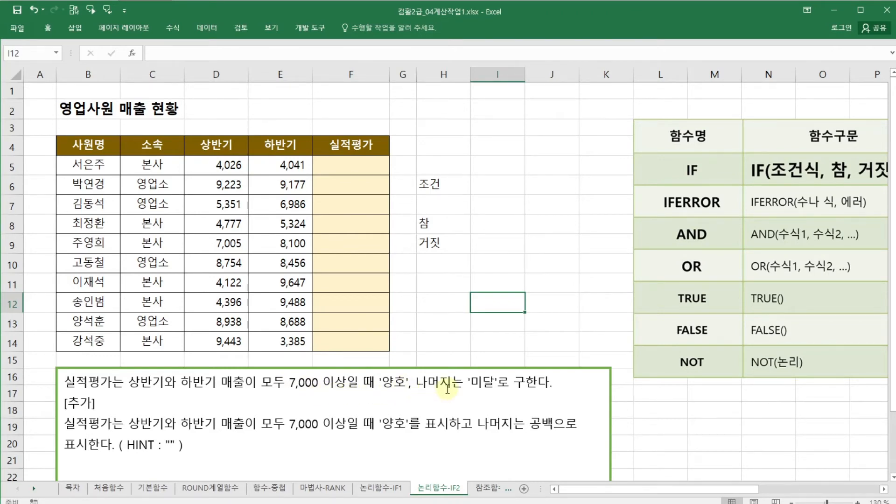
pyautogui.click(497, 267)
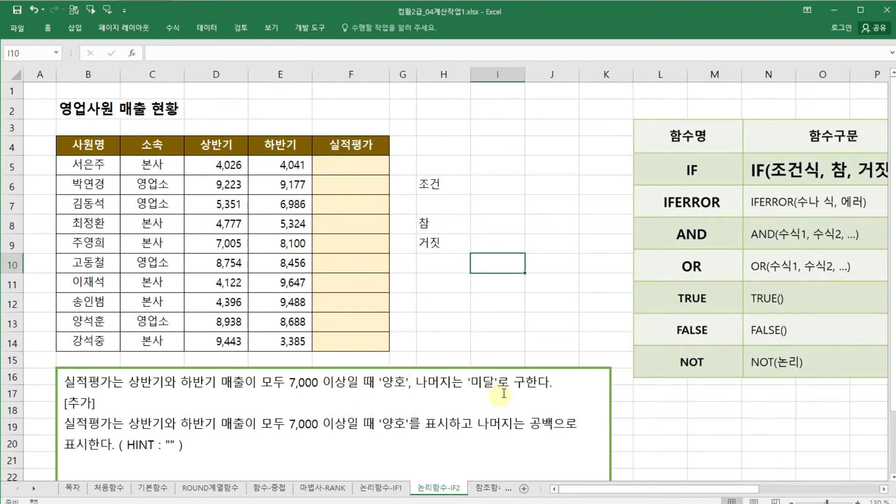
pyautogui.click(502, 283)
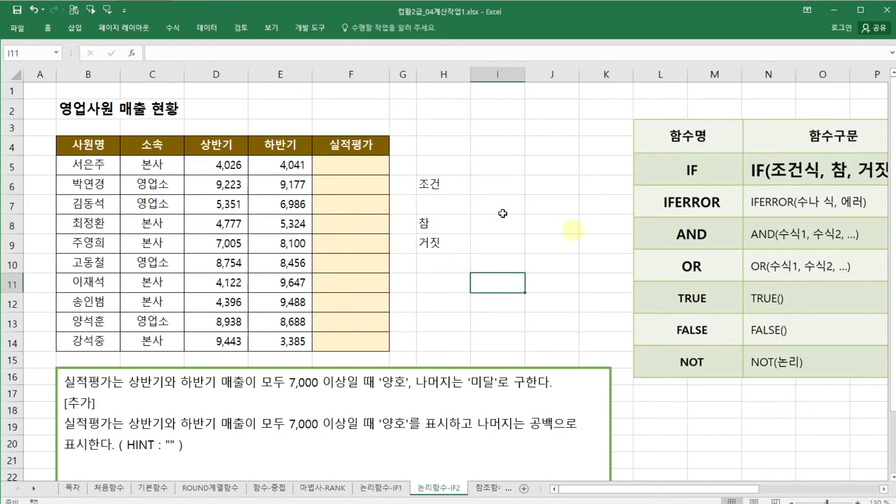
# On the 논리함수-IF2 sheet, enter the conditions 상반기>=7000 in I6 and 하반기>=7000 in I7
pyautogui.click(501, 183)
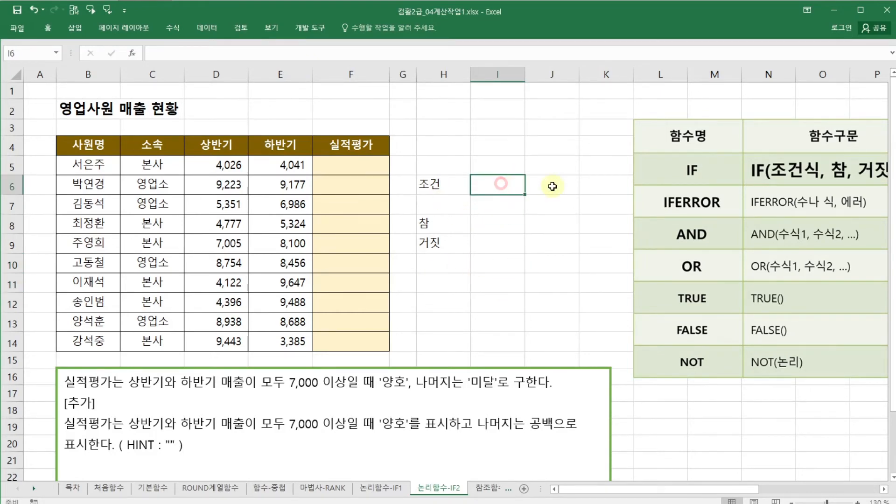
pyautogui.write('상반기')
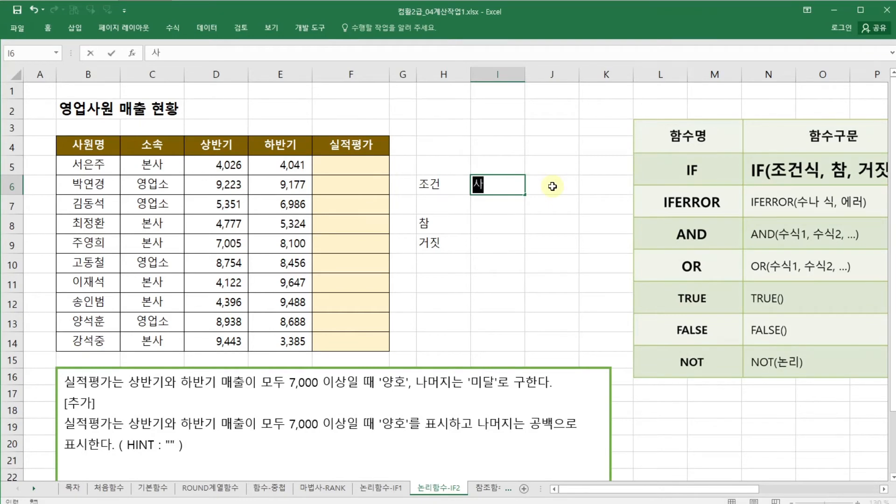
pyautogui.write('>=7000')
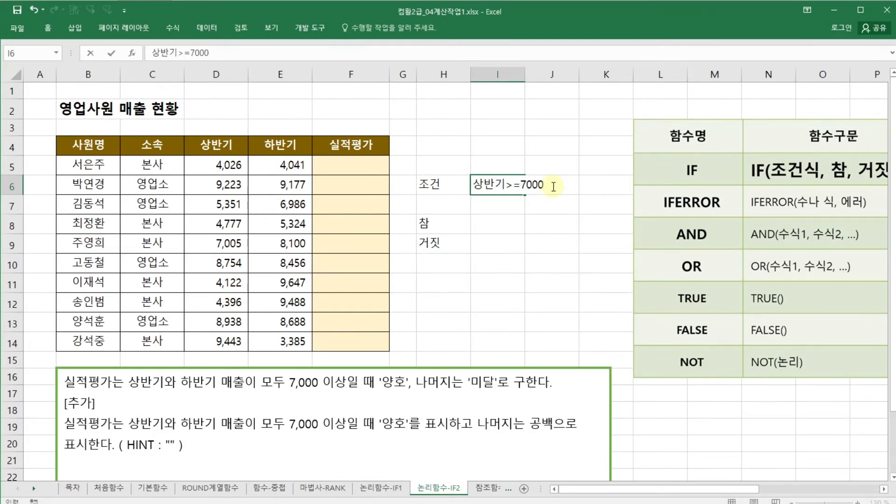
pyautogui.press('Return')
pyautogui.write('하반')
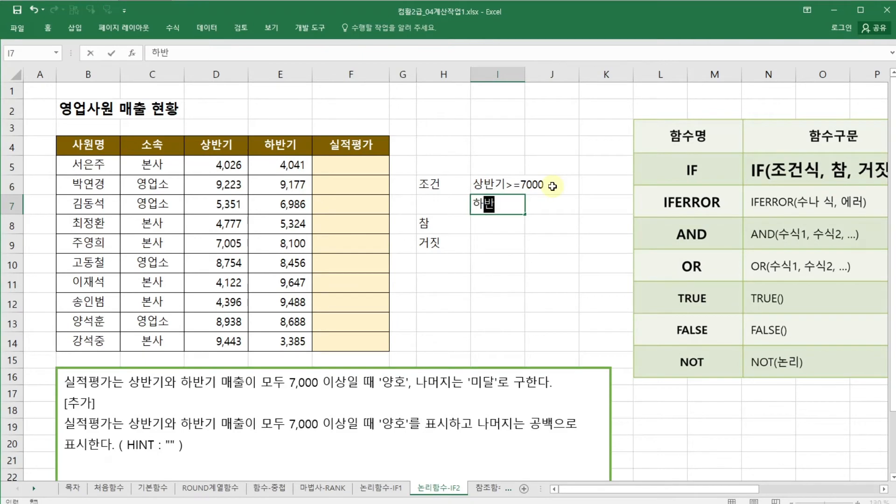
pyautogui.write('기>=7000')
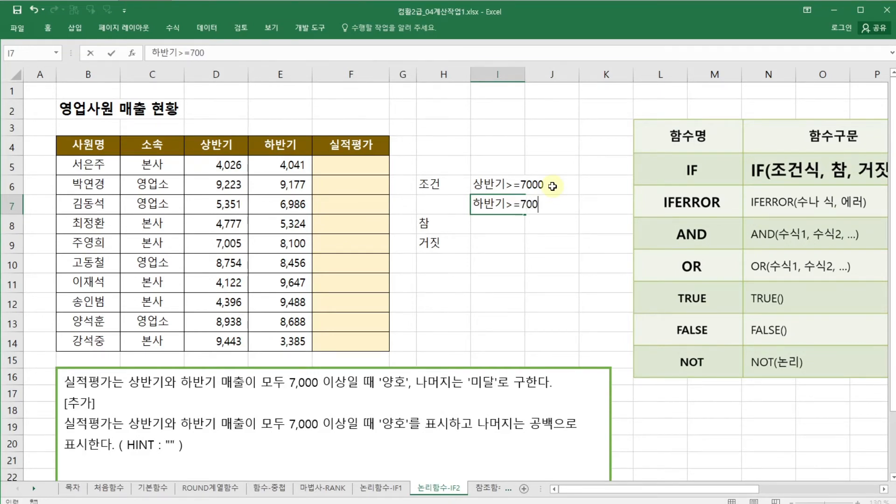
pyautogui.press('Return')
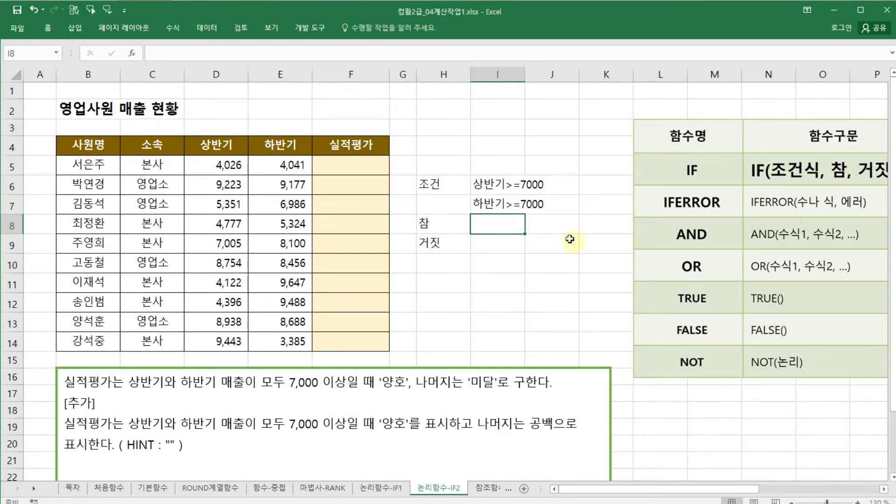
# Enter 그리고 in H7 beside the 하반기 condition, and select I8 beside 참
pyautogui.click(443, 205)
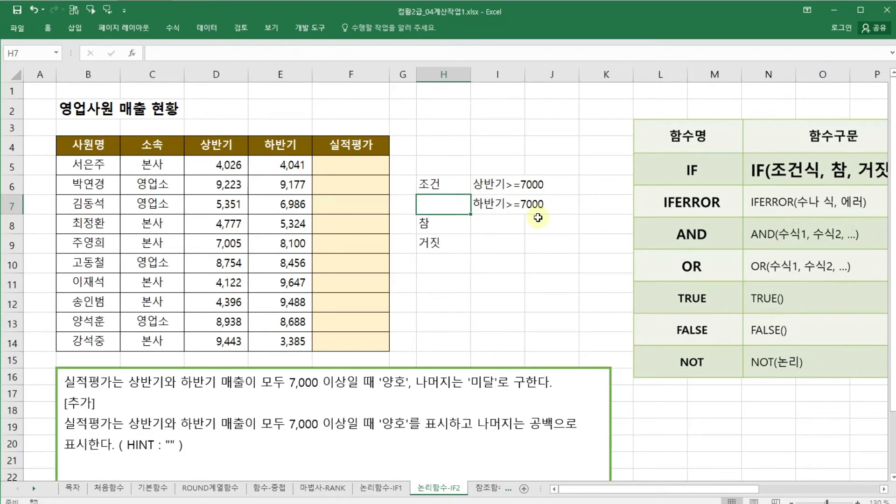
pyautogui.write('ㄱ')
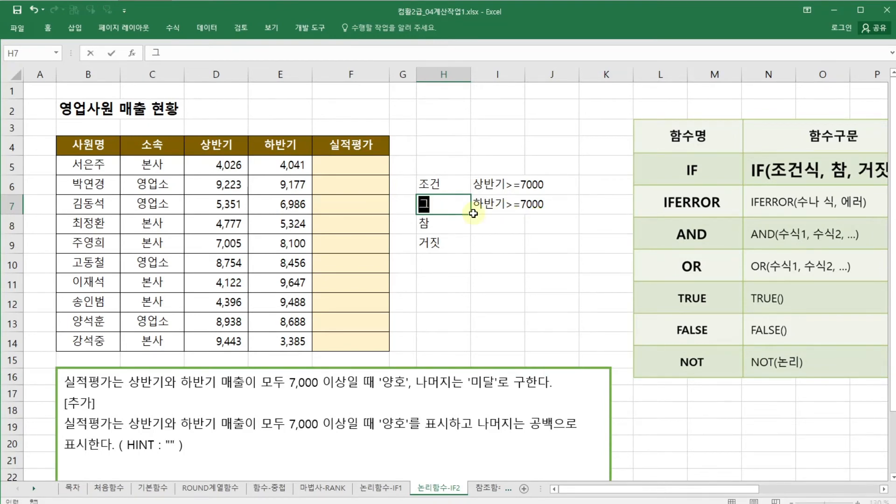
pyautogui.write('리고')
pyautogui.click(474, 213)
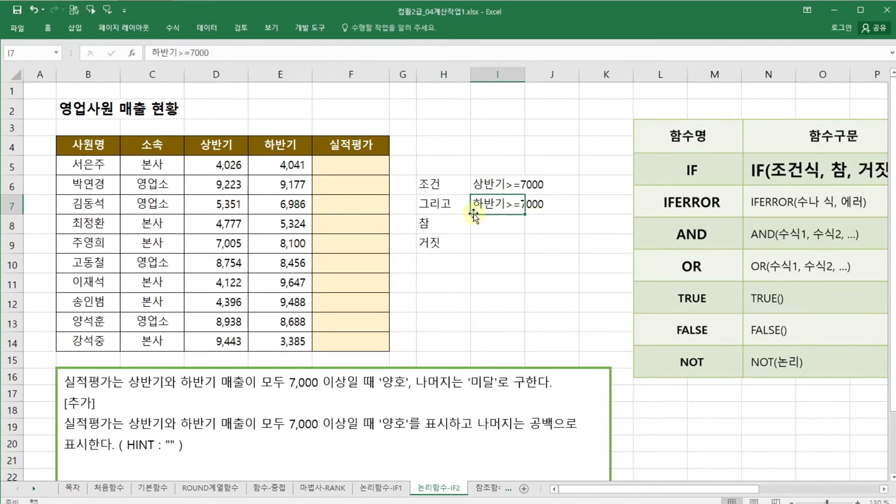
pyautogui.press('Down')
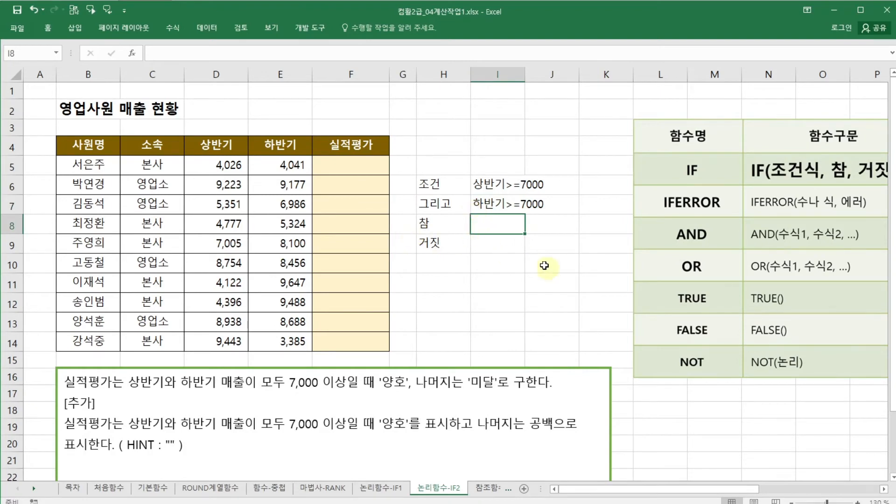
# Enter 양호 in I8 beside 참 and 미달 in I9 beside 거짓
pyautogui.write('양호')
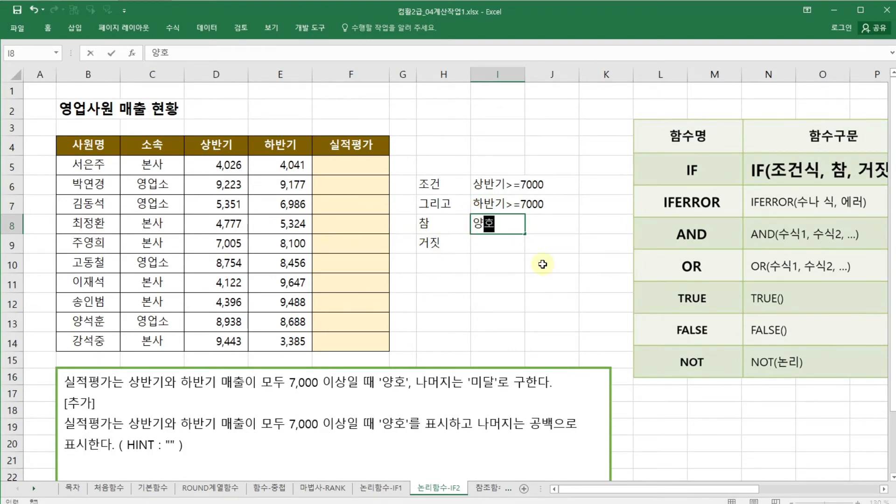
pyautogui.press('Return')
pyautogui.write('미달')
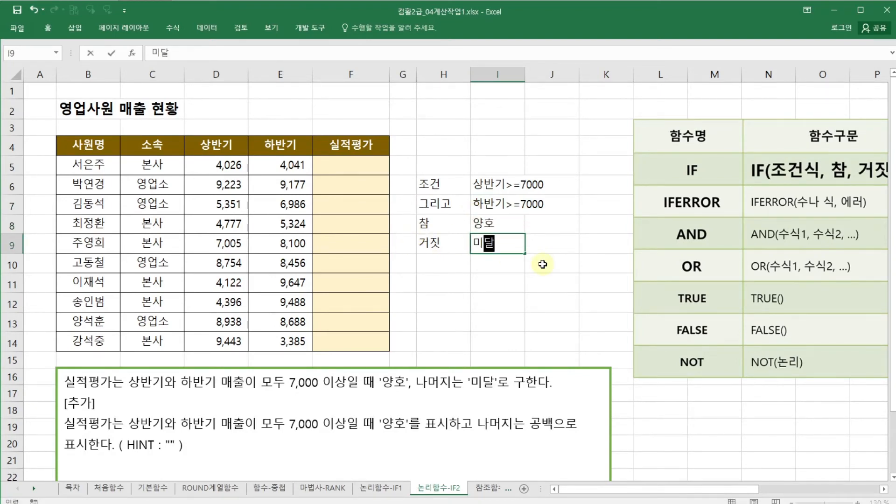
pyautogui.press('Return')
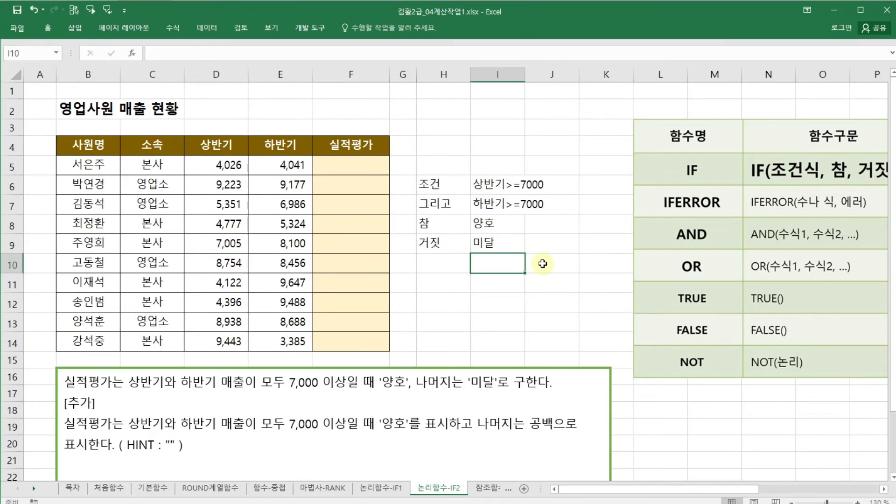
pyautogui.click(552, 236)
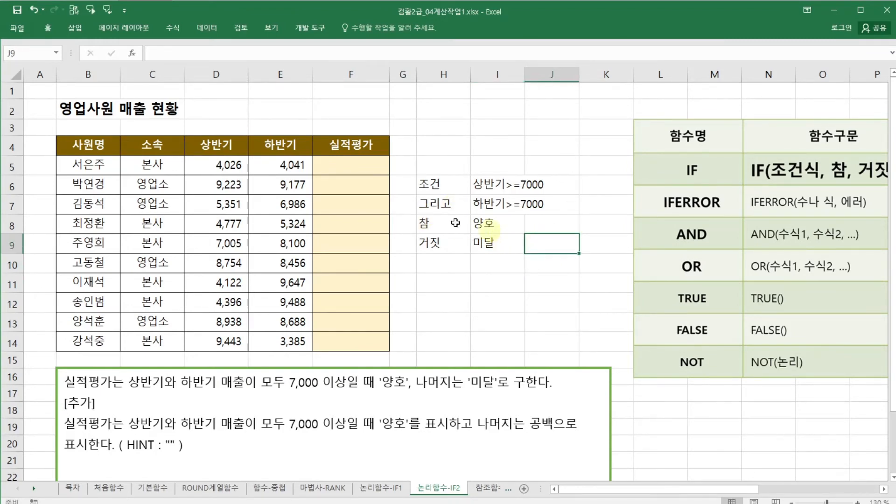
# Switch to the theory PDF in Acrobat Reader to review the 논리 함수 table, and return to the Excel workbook
pyautogui.click(444, 180)
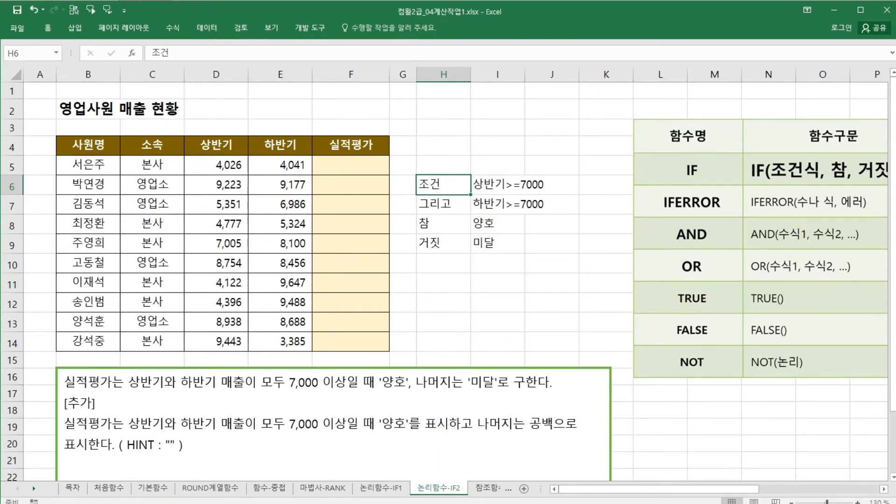
pyautogui.hotkey('alt', 'Tab')
pyautogui.scroll(1, 441, 357)
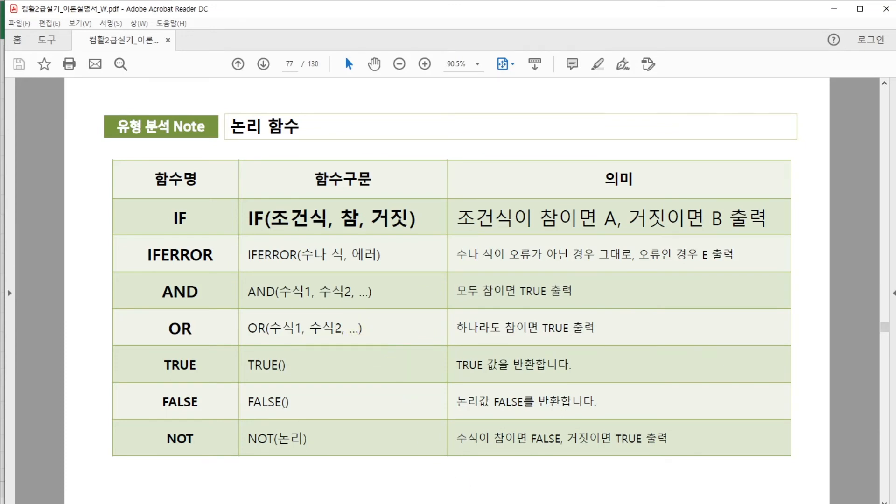
pyautogui.hotkey('alt', 'Tab')
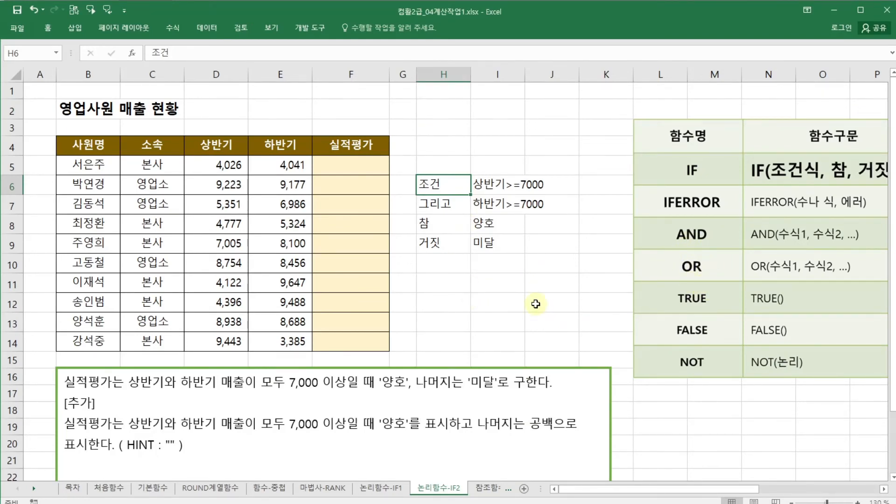
# Replace the label 그리고 in H7 with and
pyautogui.click(445, 205)
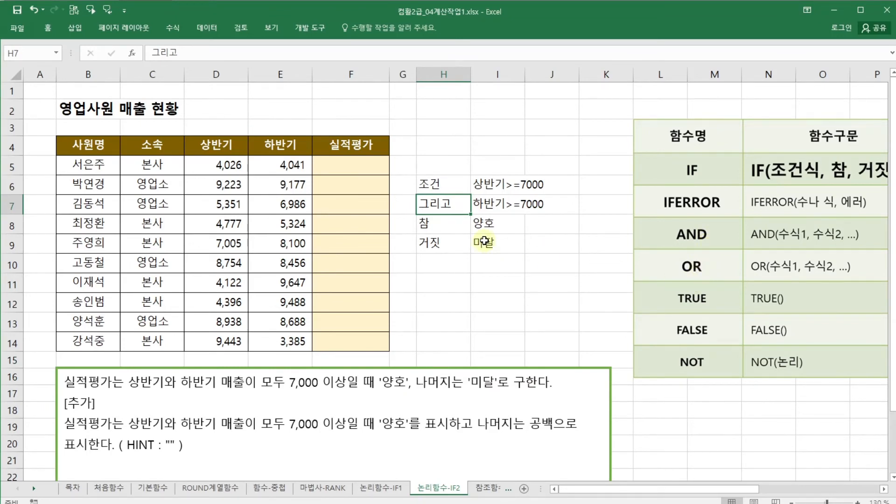
pyautogui.write('뭉')
pyautogui.press('BackSpace')
pyautogui.press('BackSpace')
pyautogui.press('BackSpace')
pyautogui.press('Hangul')
pyautogui.write('a')
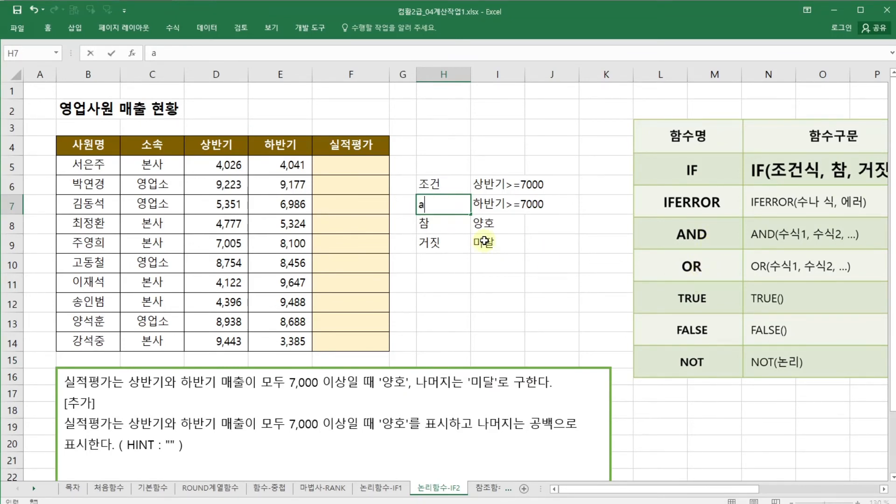
pyautogui.write('nd')
pyautogui.press('Return')
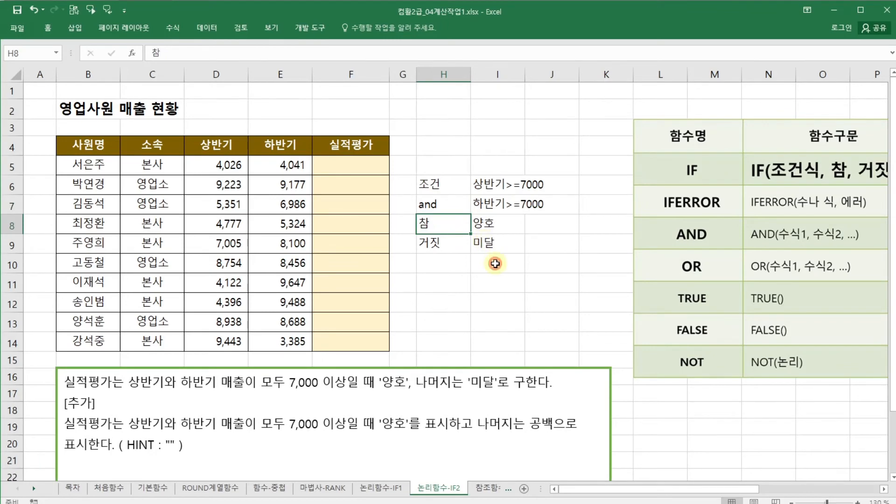
pyautogui.click(495, 264)
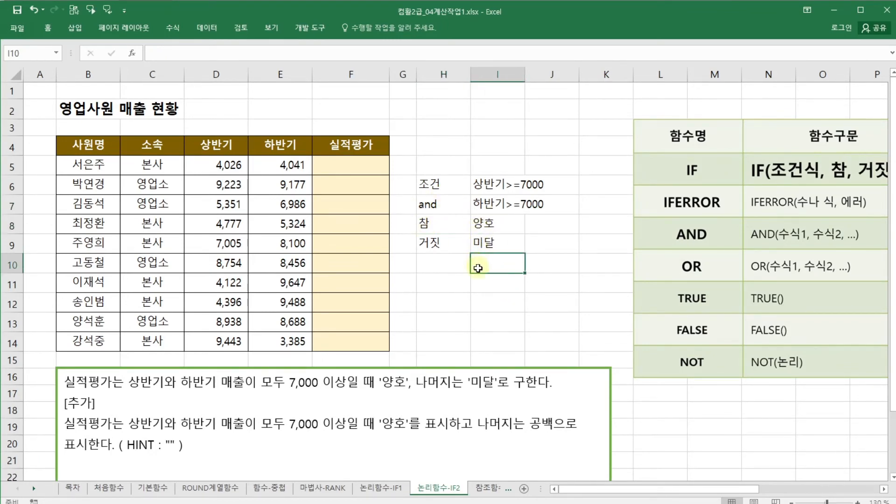
# Start a trial AND function in F5 and set Logical1 to D5>=7000 in its function arguments
pyautogui.click(358, 165)
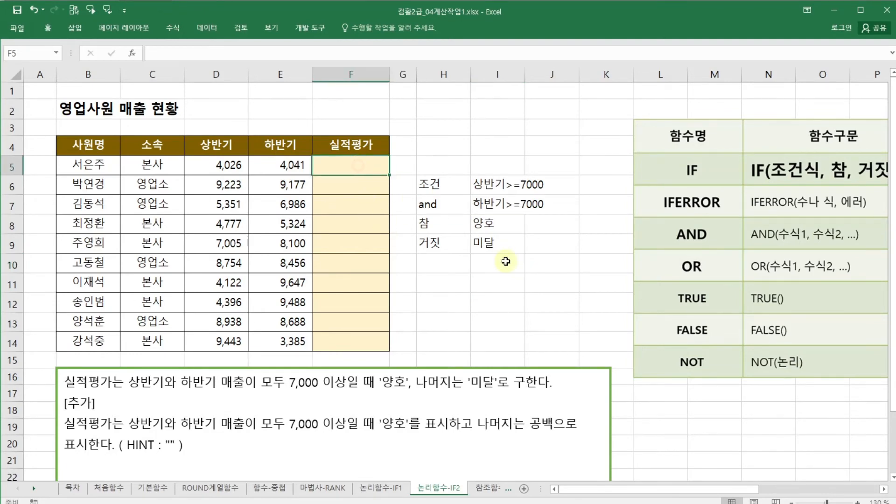
pyautogui.write('=')
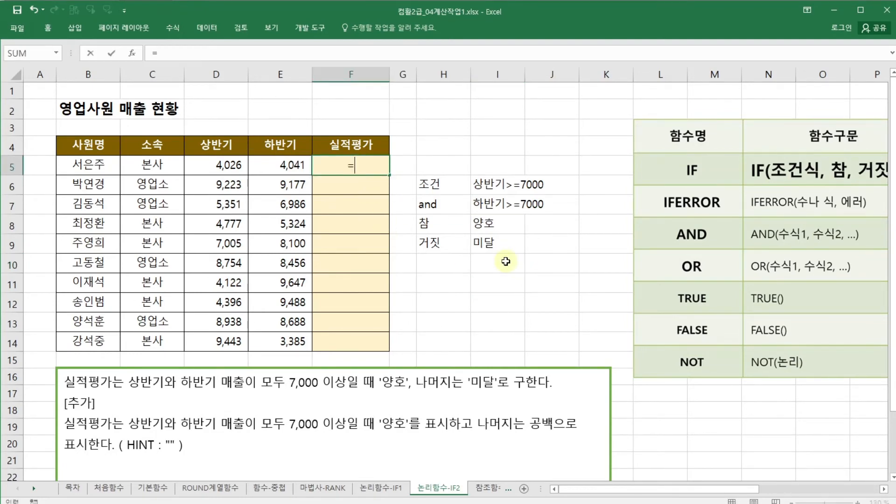
pyautogui.write('and')
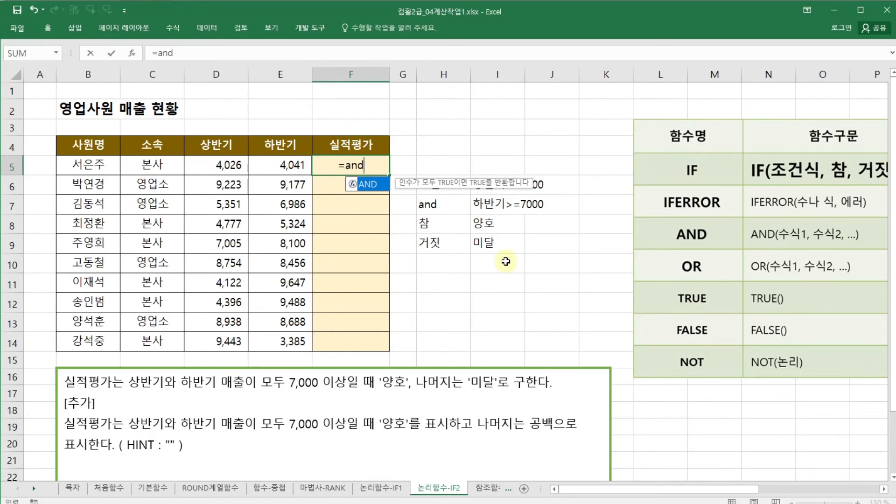
pyautogui.doubleClick(373, 184)
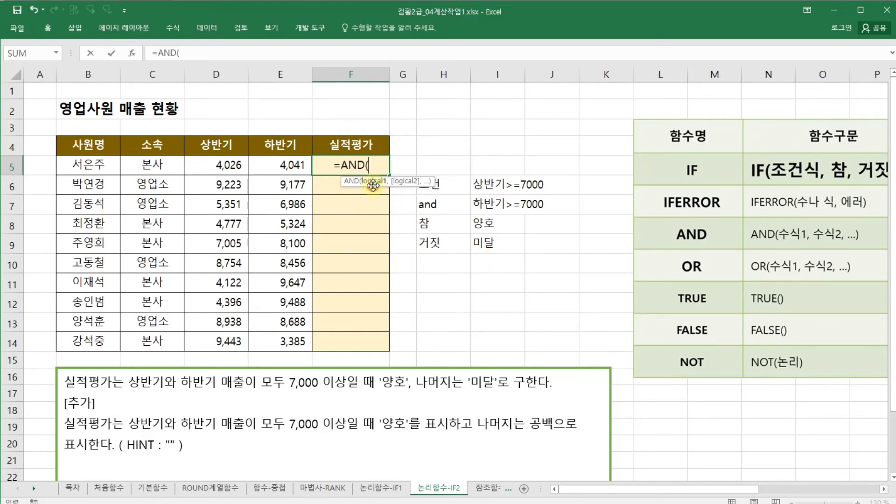
pyautogui.click(133, 56)
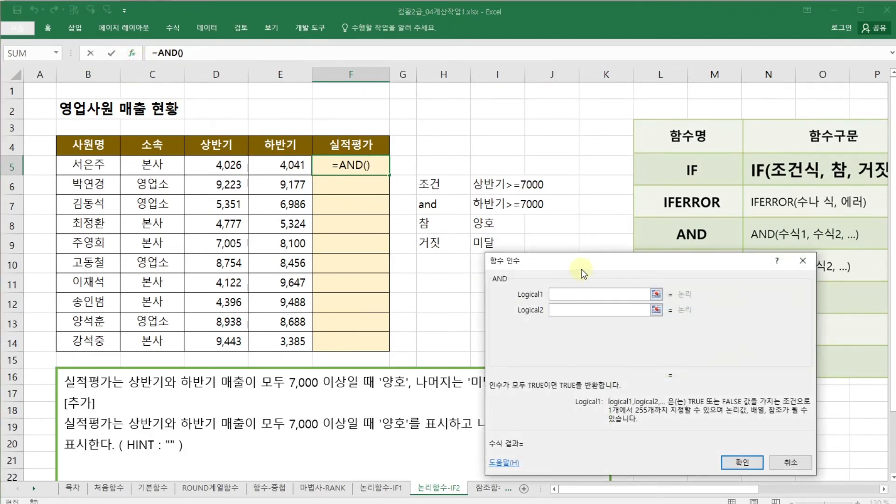
pyautogui.moveTo(581, 268); pyautogui.dragTo(506, 234)
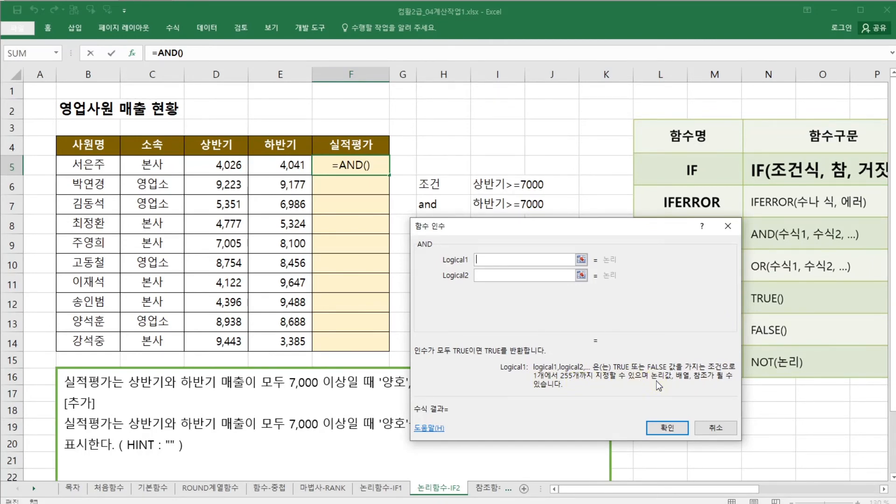
pyautogui.click(479, 277)
pyautogui.click(490, 260)
pyautogui.click(227, 165)
pyautogui.write('>')
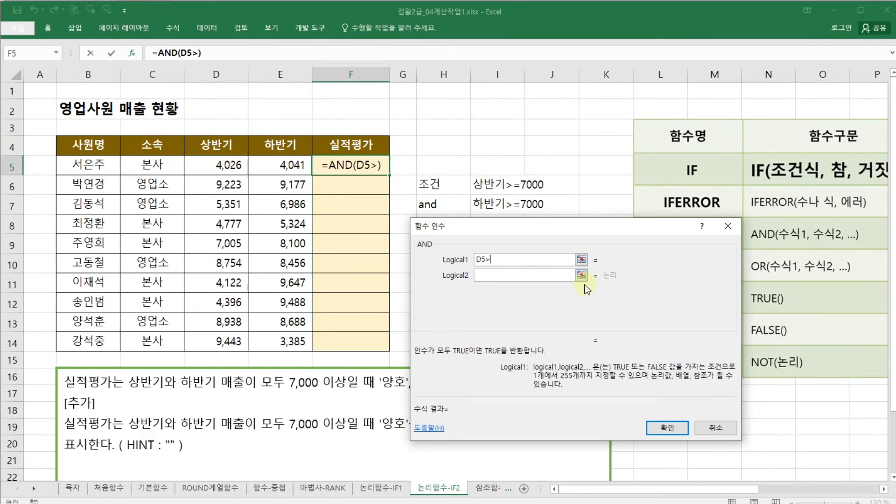
pyautogui.write('=7000')
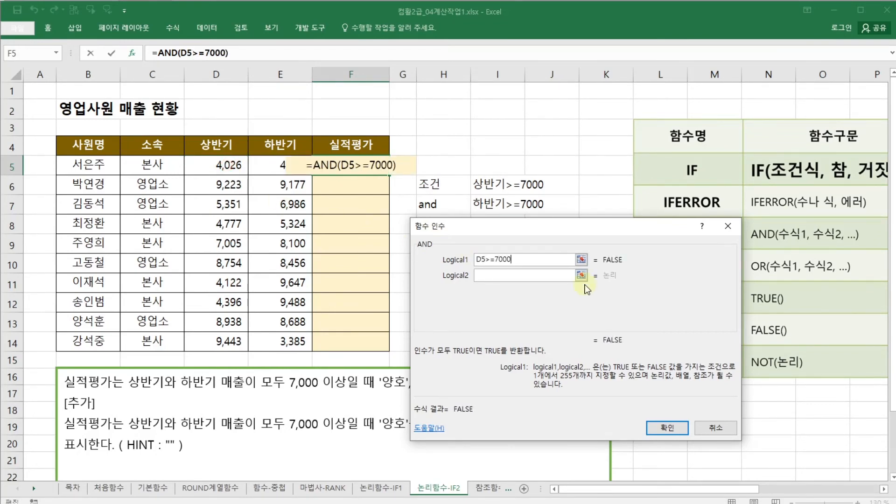
# Set Logical2 of the trial AND to E5>=7000, confirm the formula, and clear F5
pyautogui.click(514, 275)
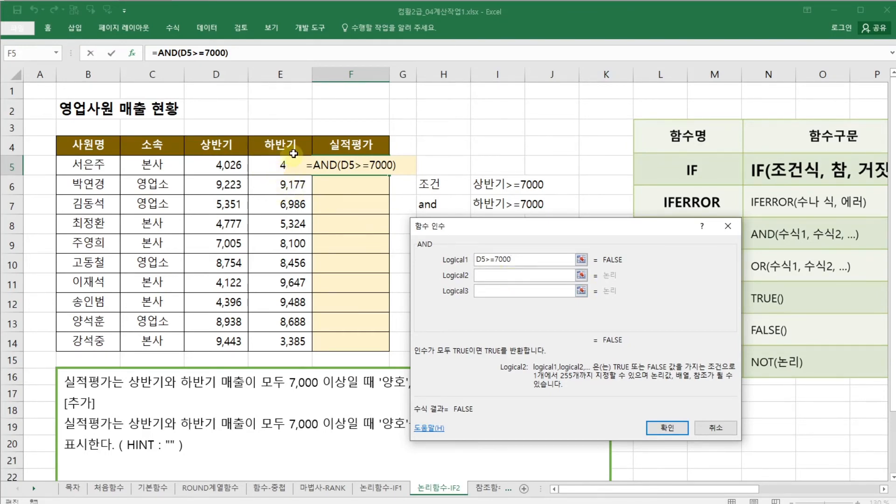
pyautogui.click(272, 181)
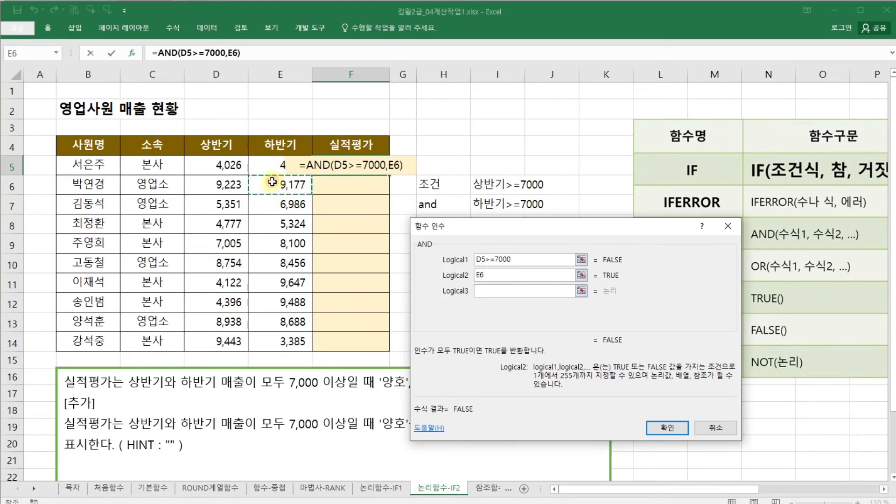
pyautogui.click(270, 167)
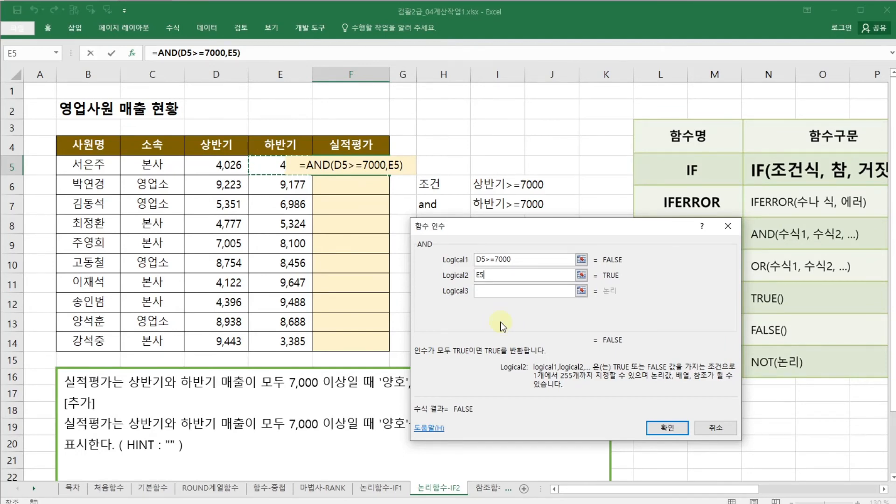
pyautogui.write('>')
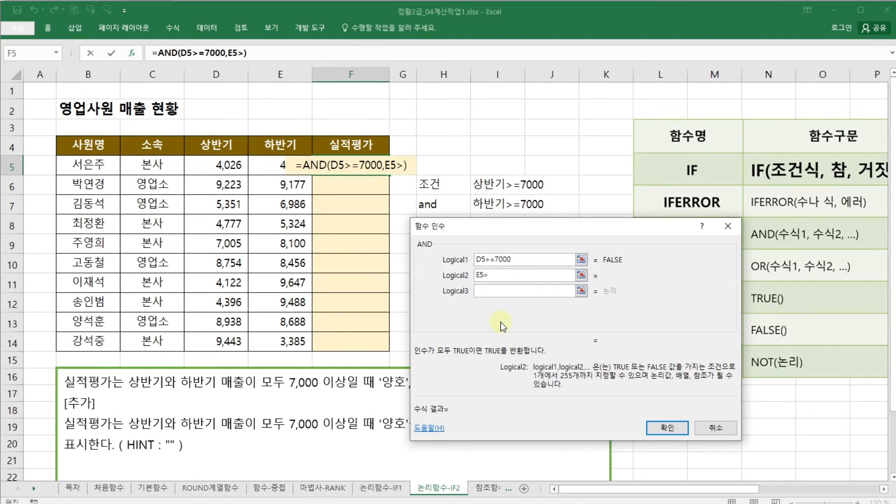
pyautogui.write('=7000')
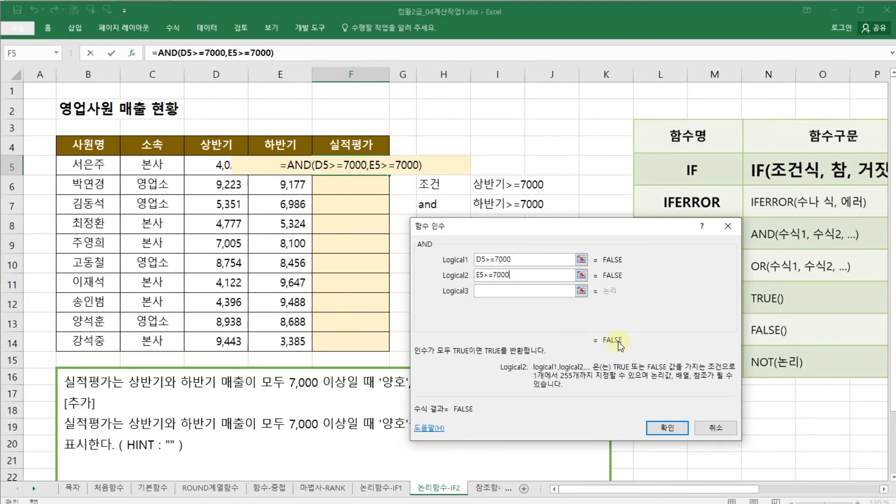
pyautogui.click(666, 426)
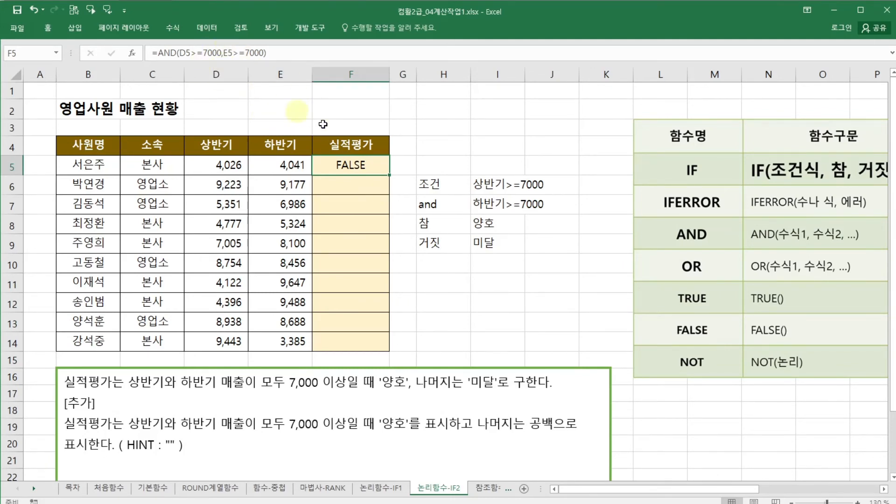
pyautogui.press('Delete')
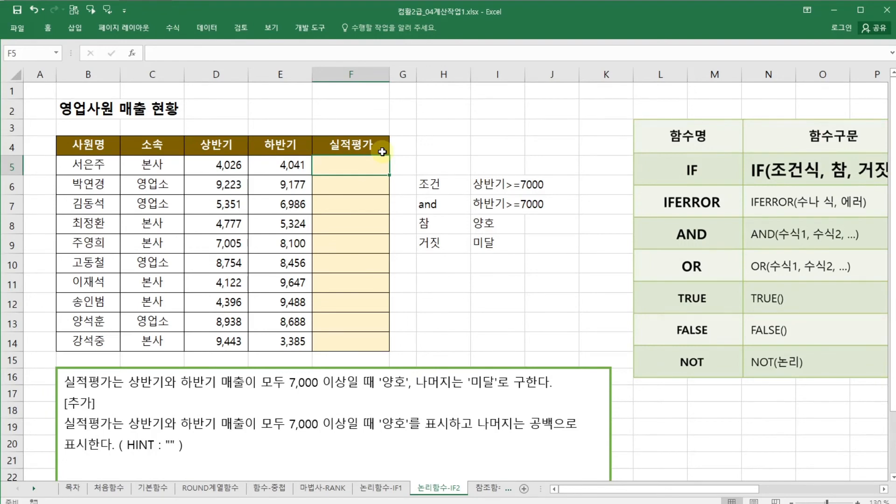
# Start an IF function in F5 with Value_if_true "양호" and Value_if_false "미달", and go to its empty Logical_test
pyautogui.write('=')
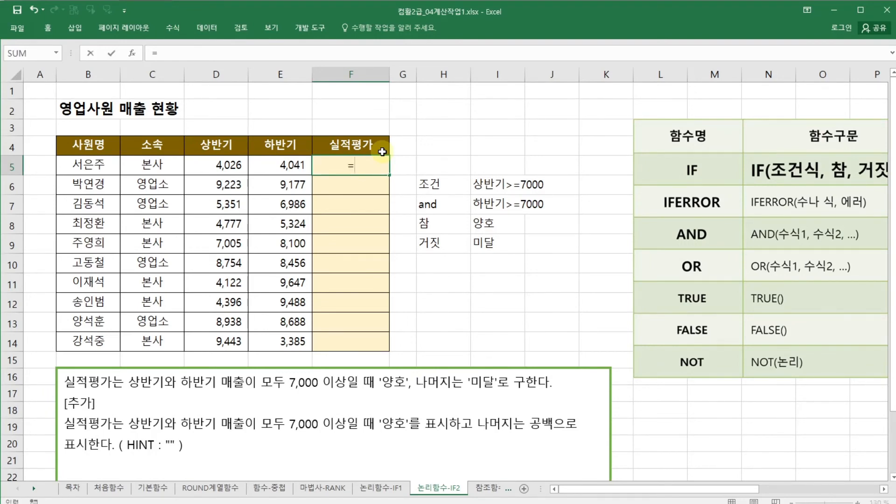
pyautogui.write('if')
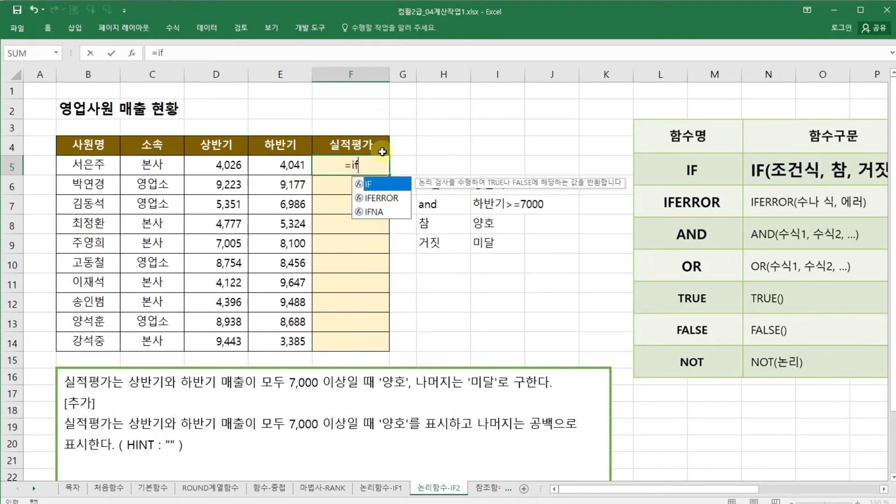
pyautogui.doubleClick(391, 185)
pyautogui.click(132, 53)
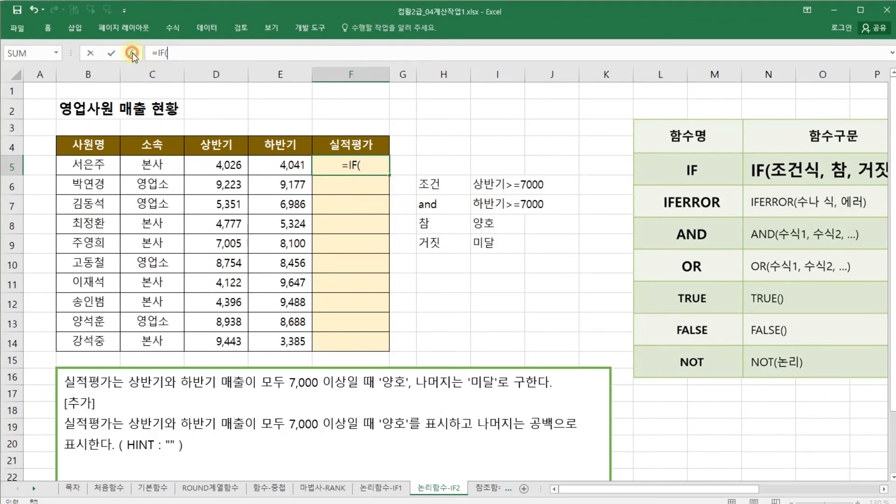
pyautogui.moveTo(539, 238); pyautogui.dragTo(539, 242)
pyautogui.moveTo(536, 253); pyautogui.dragTo(534, 258)
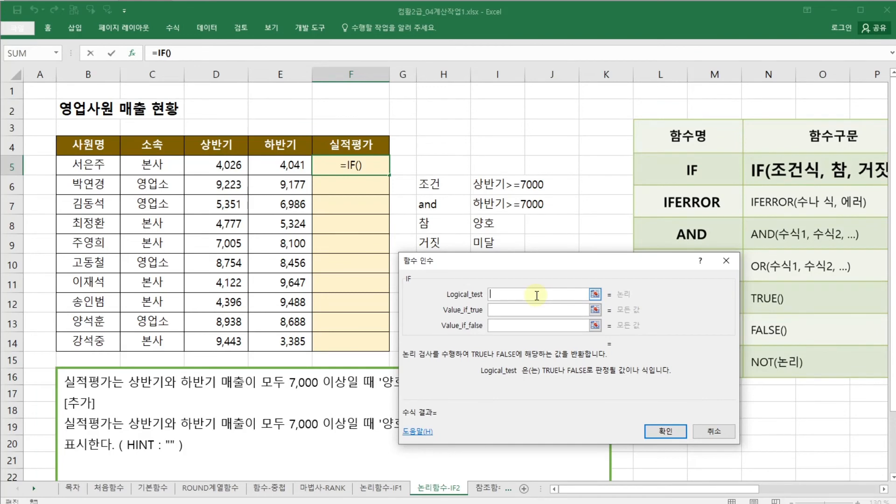
pyautogui.click(520, 309)
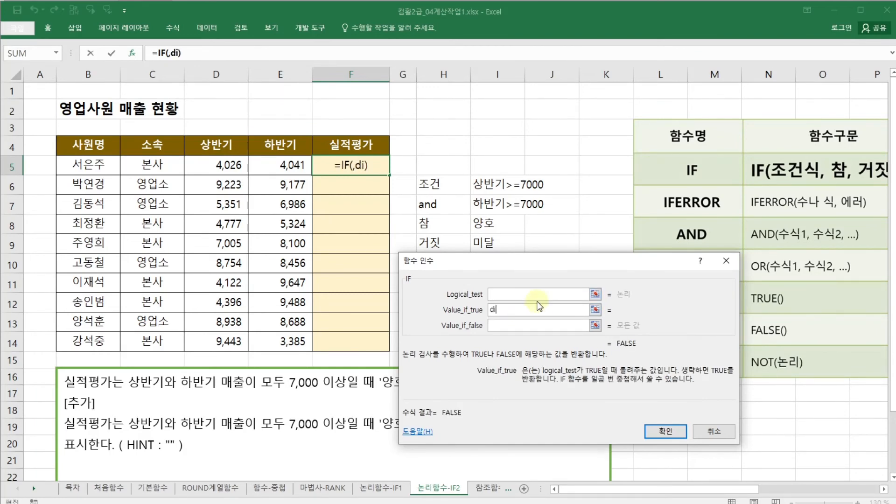
pyautogui.write('양호')
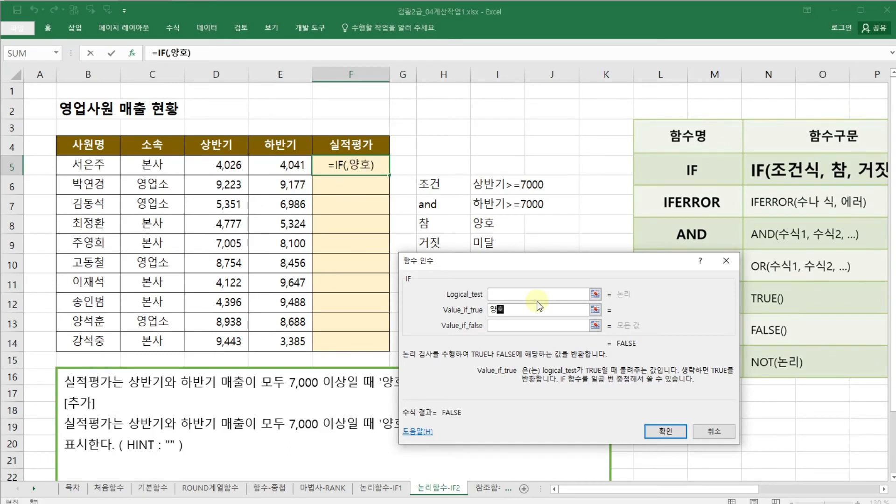
pyautogui.click(539, 323)
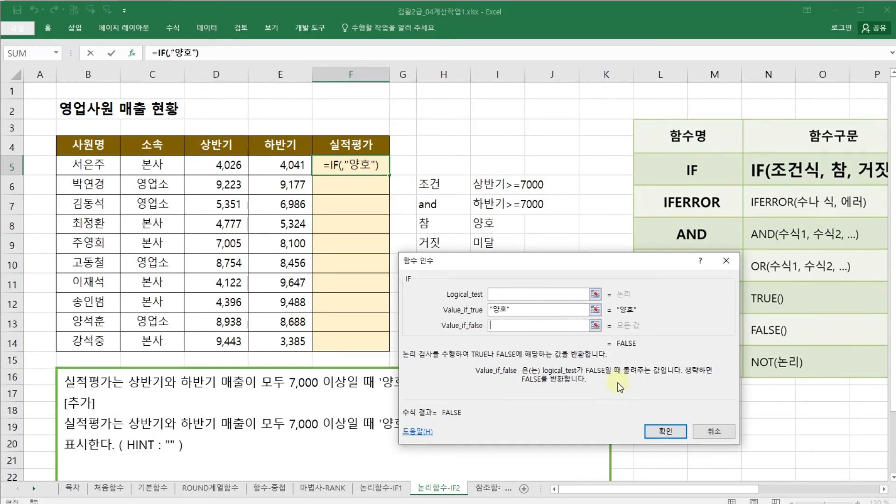
pyautogui.write('미달')
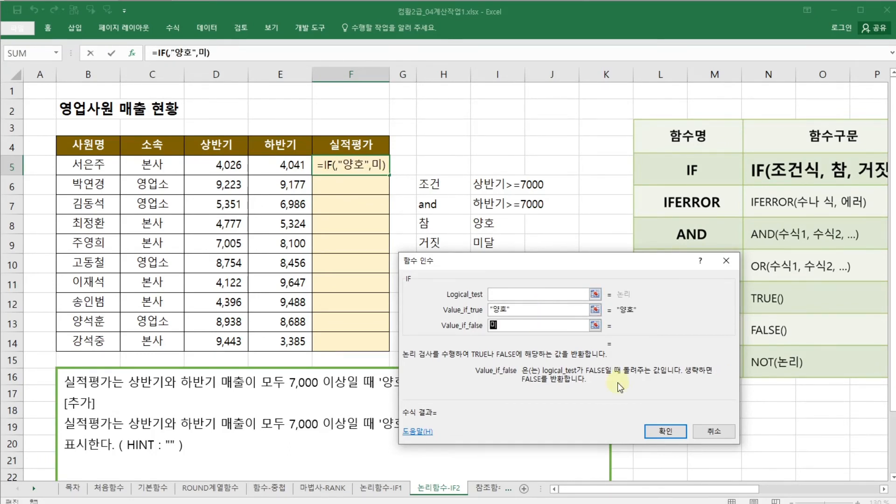
pyautogui.click(540, 293)
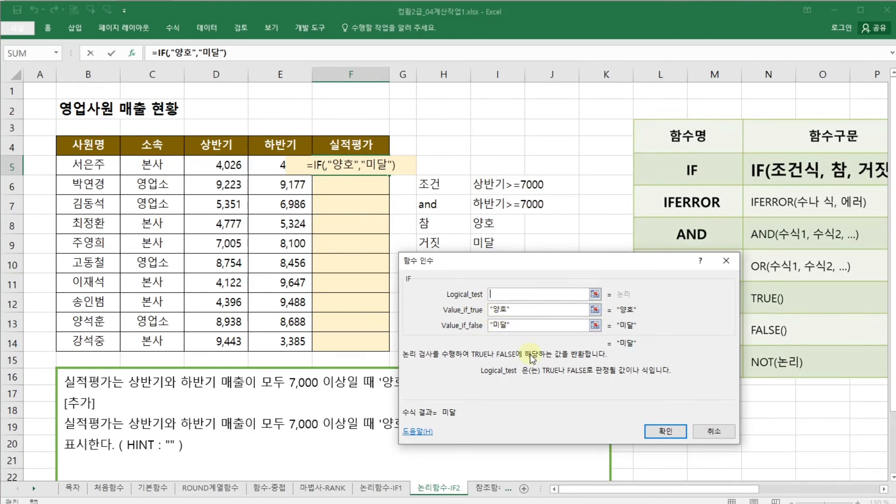
# Nest an AND function in the IF's Logical_test and set its Logical1 to D5>=7000
pyautogui.write('and')
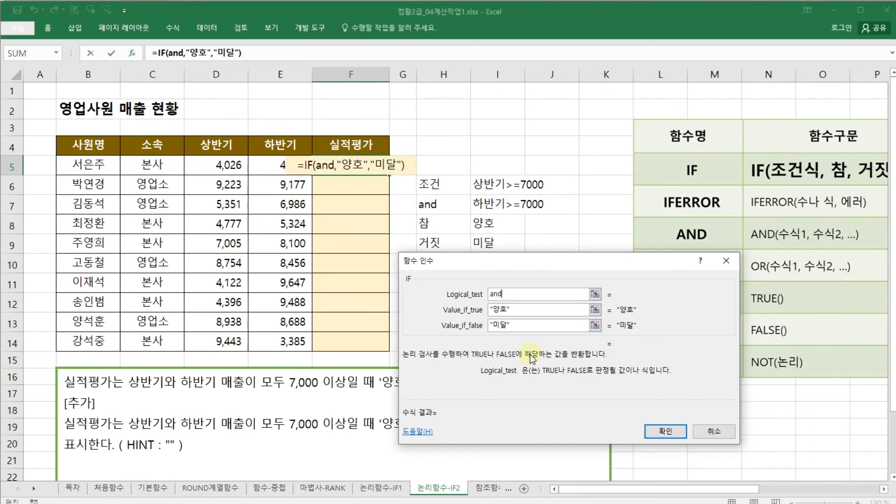
pyautogui.write('()')
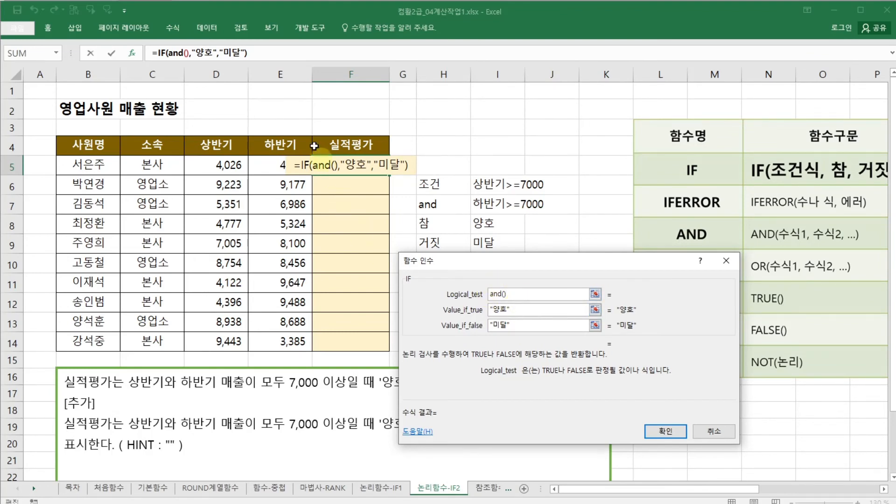
pyautogui.click(177, 53)
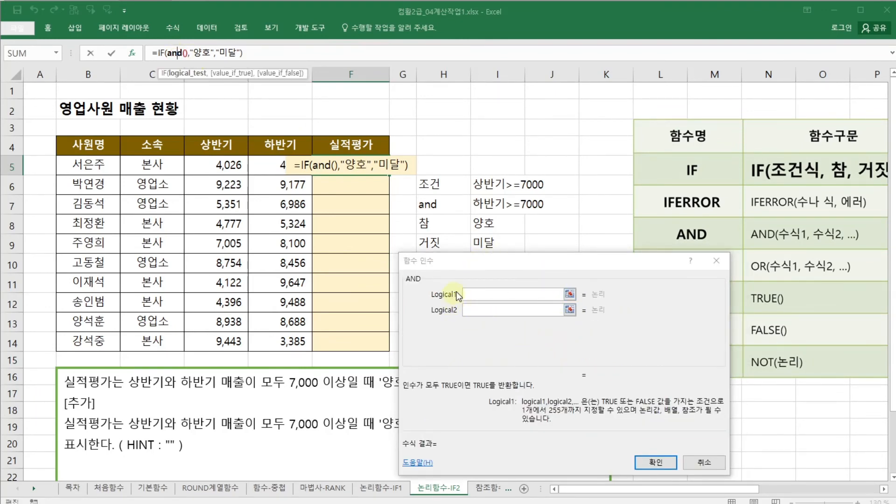
pyautogui.click(475, 296)
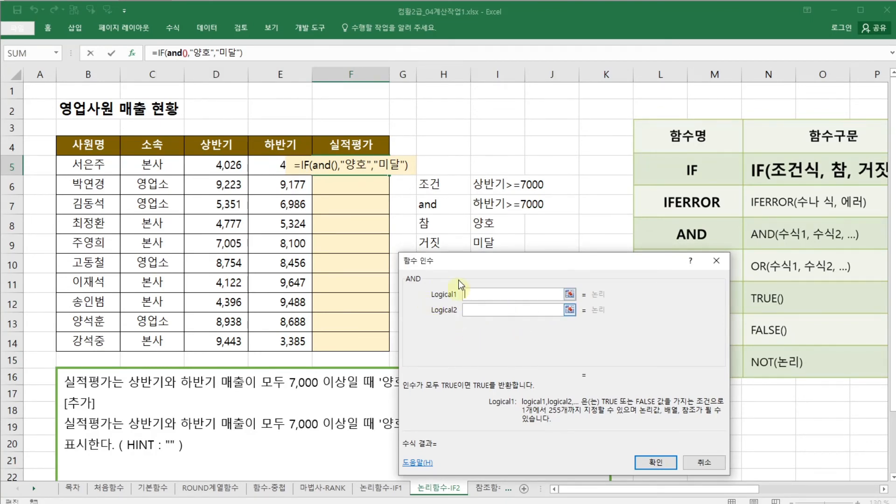
pyautogui.click(231, 168)
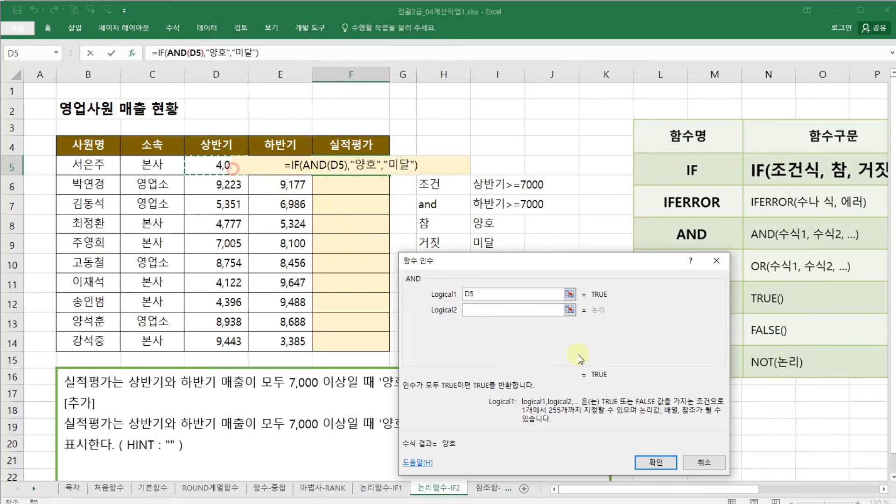
pyautogui.write('>=')
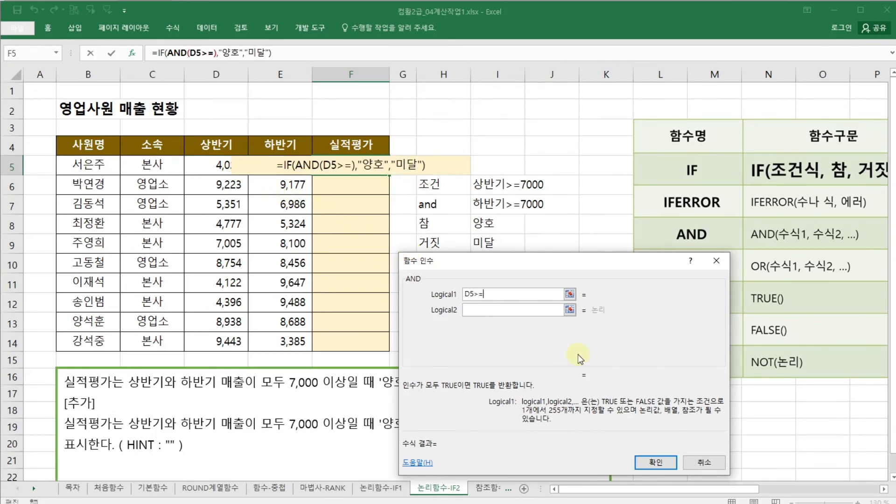
pyautogui.write('7000')
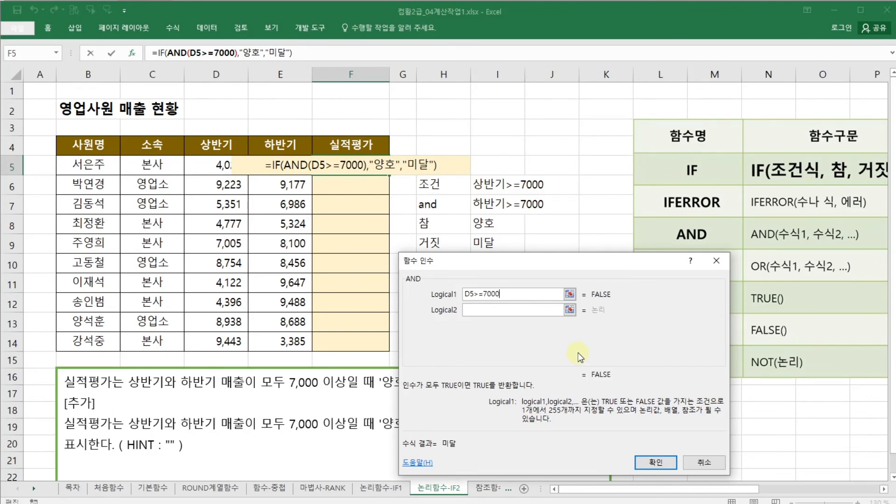
# Set Logical2 of the nested AND to E5>=7000
pyautogui.click(502, 312)
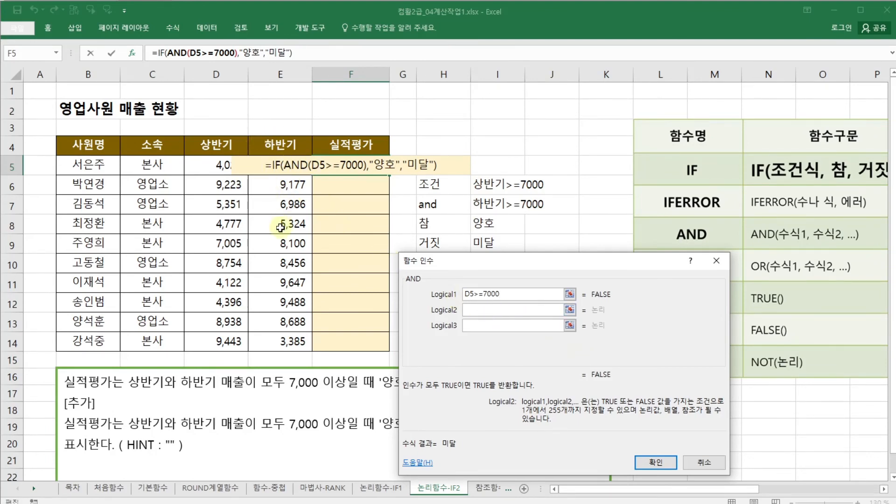
pyautogui.click(291, 188)
pyautogui.press('Up')
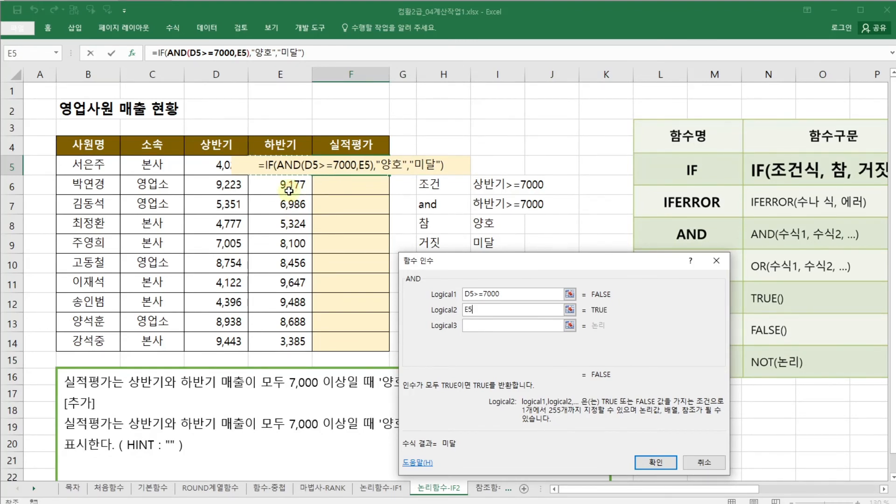
pyautogui.write('>=7')
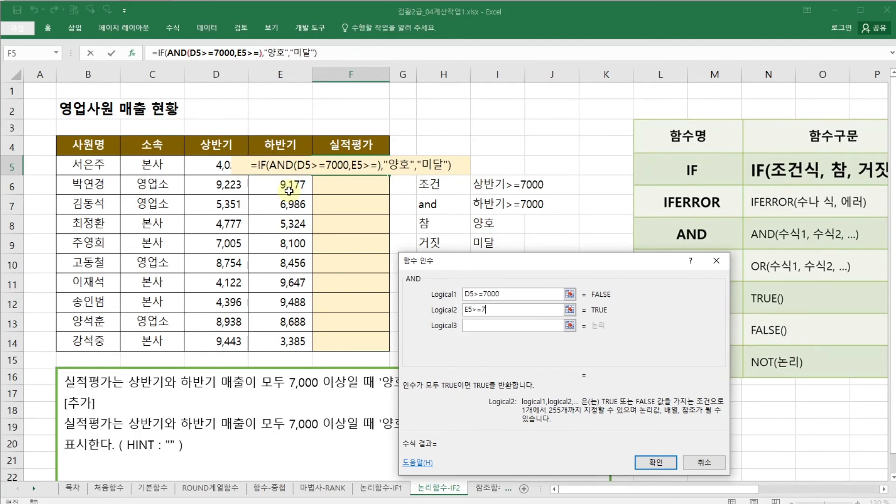
pyautogui.write('0000')
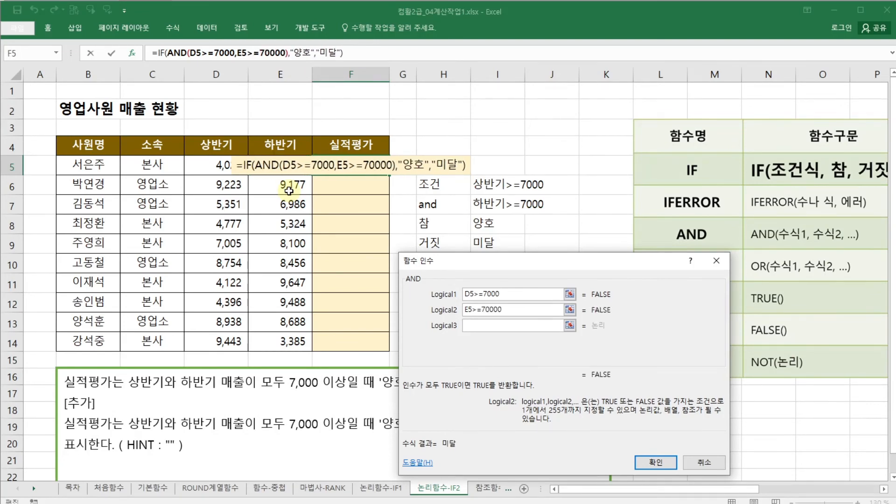
pyautogui.press('BackSpace')
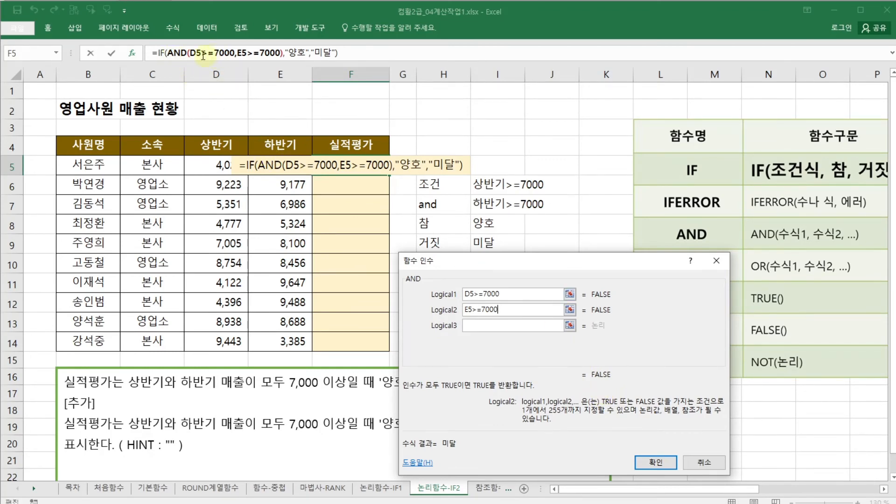
# Return to the outer IF arguments, confirm the formula in F5, and fill it down through F14
pyautogui.click(160, 52)
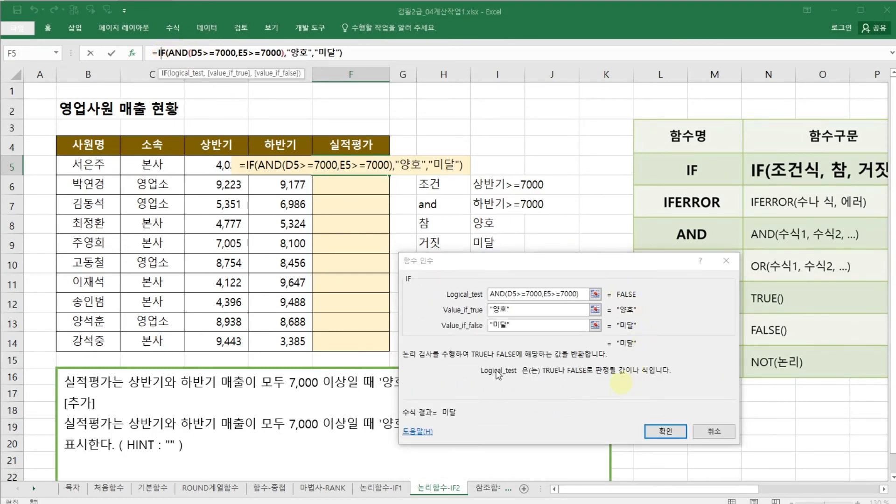
pyautogui.click(555, 272)
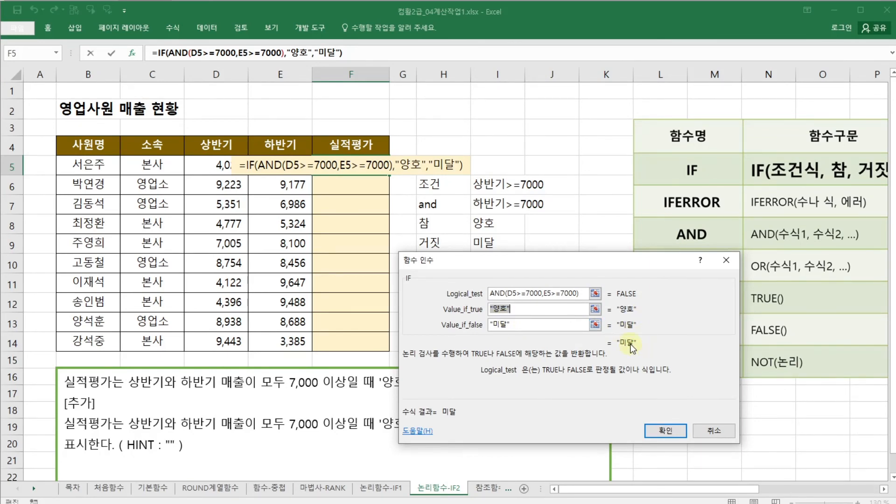
pyautogui.click(667, 431)
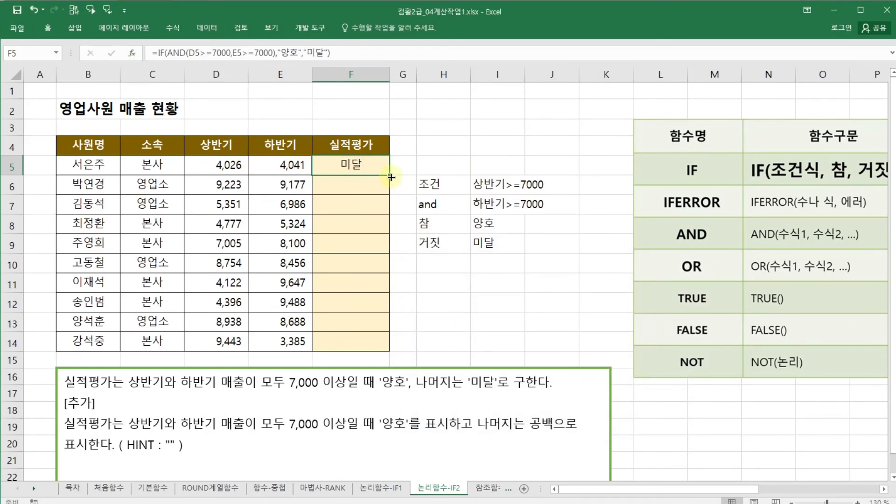
pyautogui.moveTo(392, 177); pyautogui.dragTo(373, 350)
pyautogui.click(461, 341)
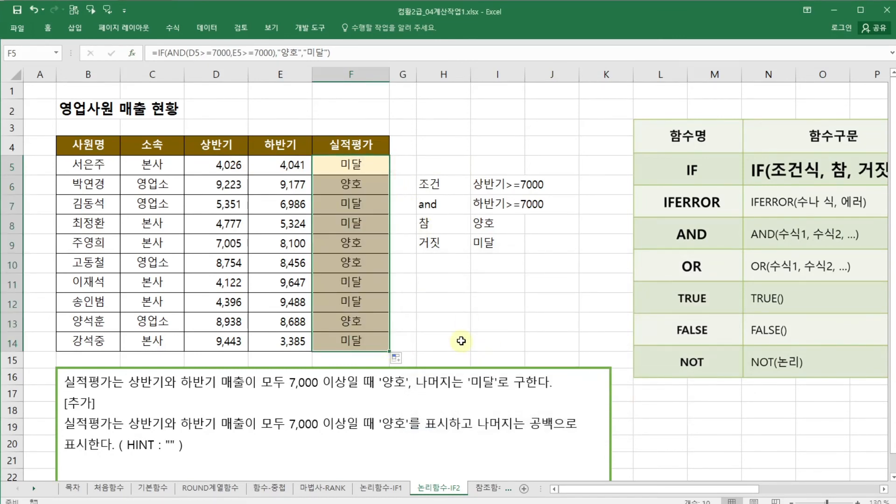
# Check the copied 실적평가 formulas against the 상반기 and 하반기 sales in several rows, including F14, F13, F12 and F7
pyautogui.doubleClick(362, 343)
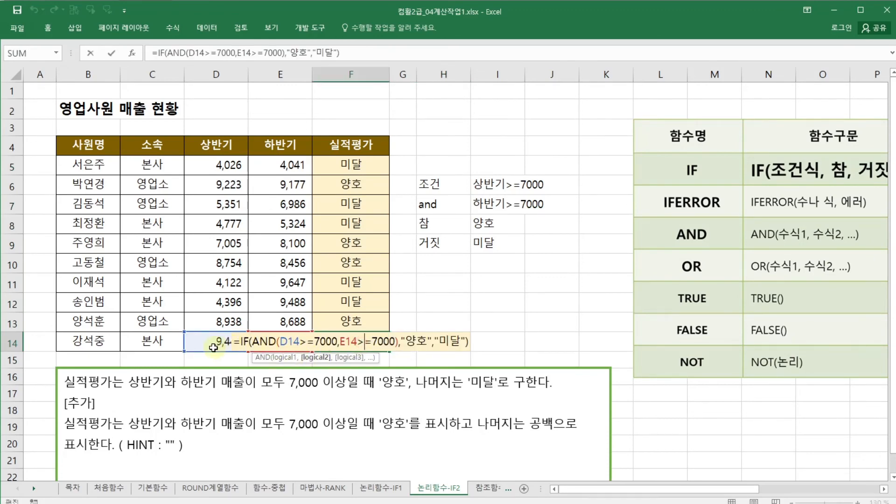
pyautogui.press('Escape')
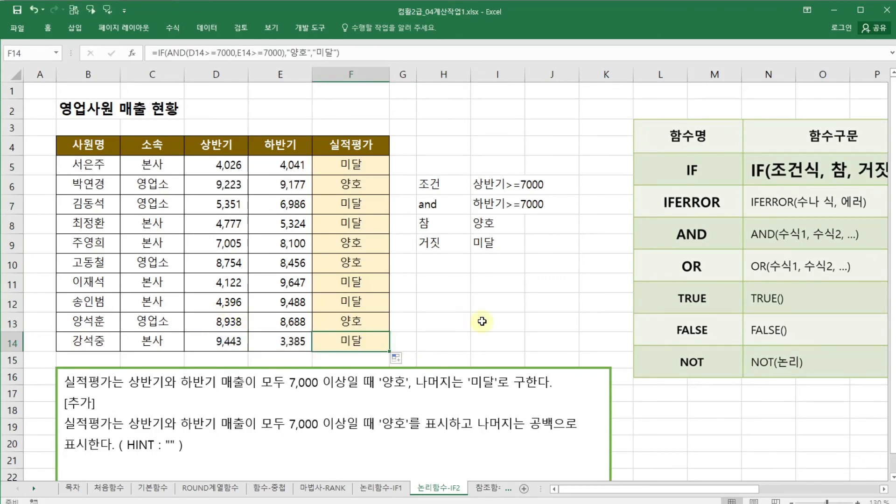
pyautogui.click(481, 321)
pyautogui.click(361, 319)
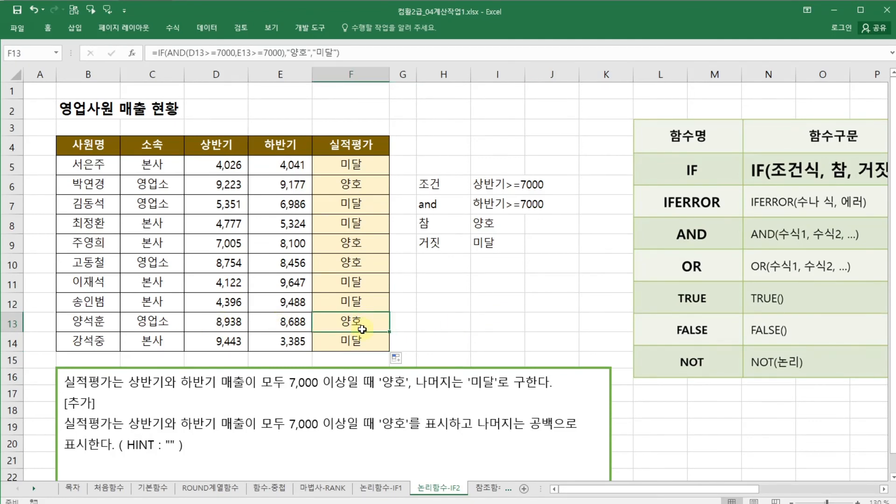
pyautogui.click(374, 304)
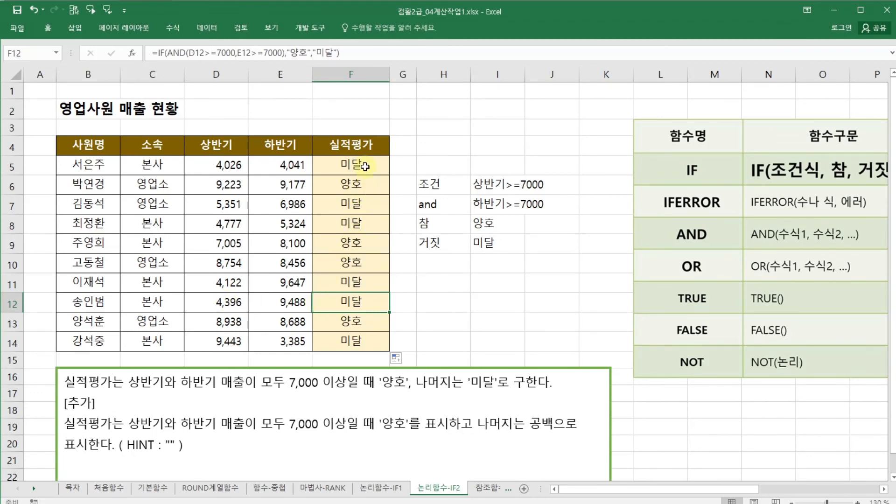
pyautogui.click(356, 181)
pyautogui.click(351, 342)
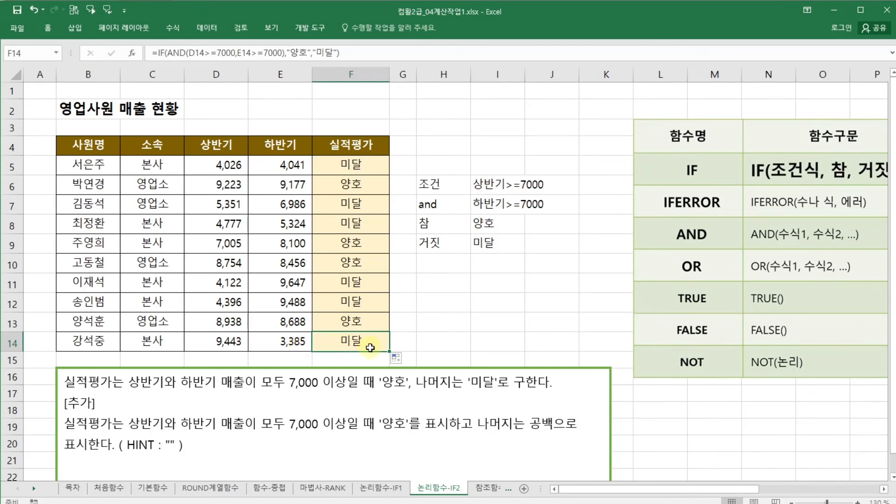
pyautogui.click(363, 209)
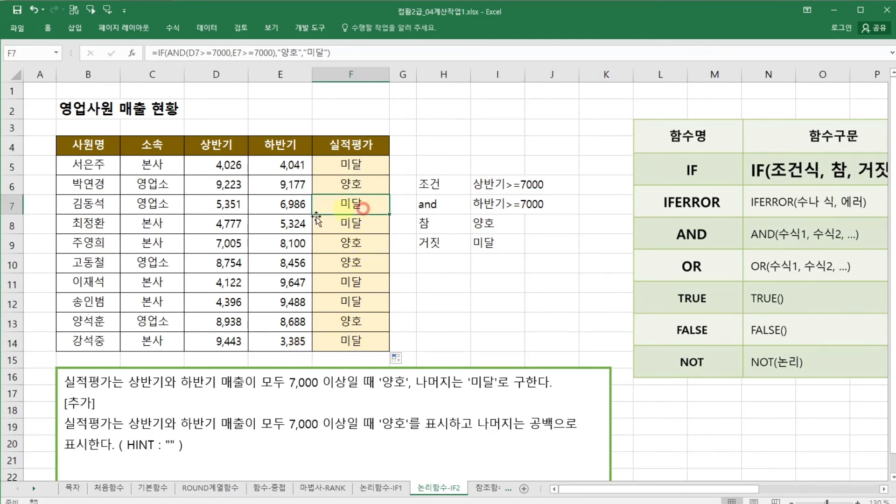
pyautogui.click(456, 307)
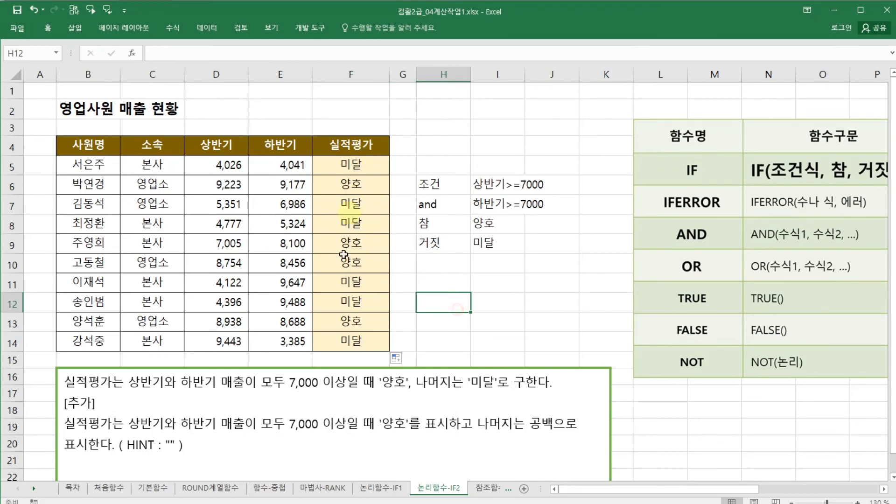
pyautogui.click(455, 269)
pyautogui.click(453, 281)
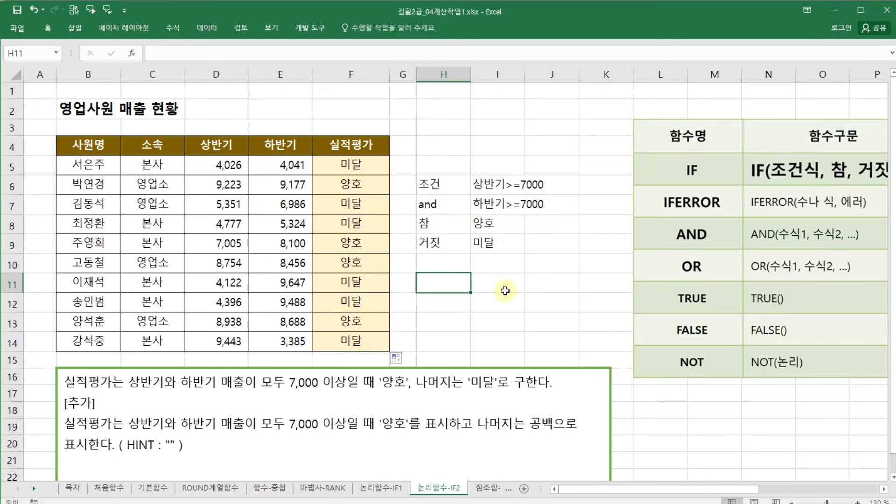
pyautogui.click(523, 281)
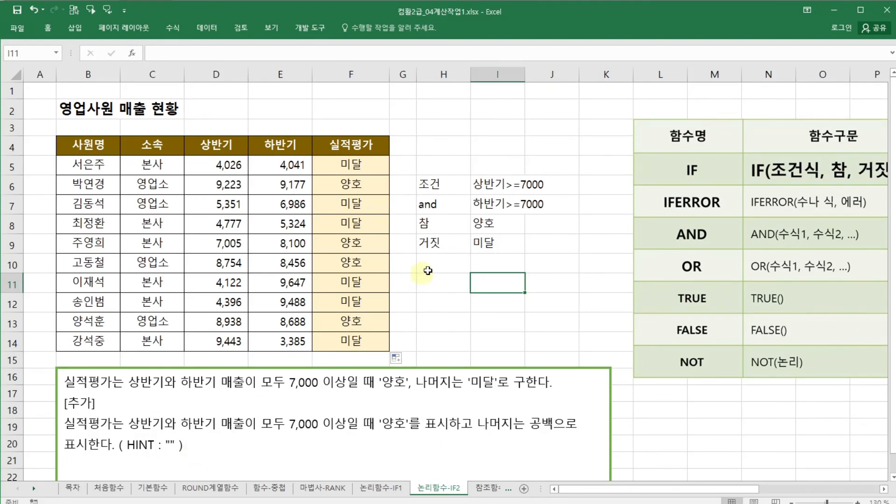
# Clear the 거짓 value 미달 from I9 in the condition notes
pyautogui.click(512, 228)
pyautogui.click(514, 243)
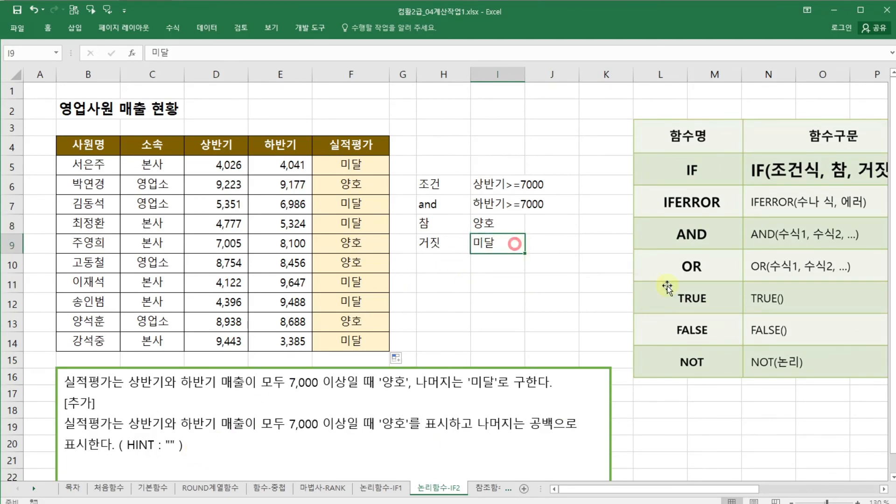
pyautogui.press('Delete')
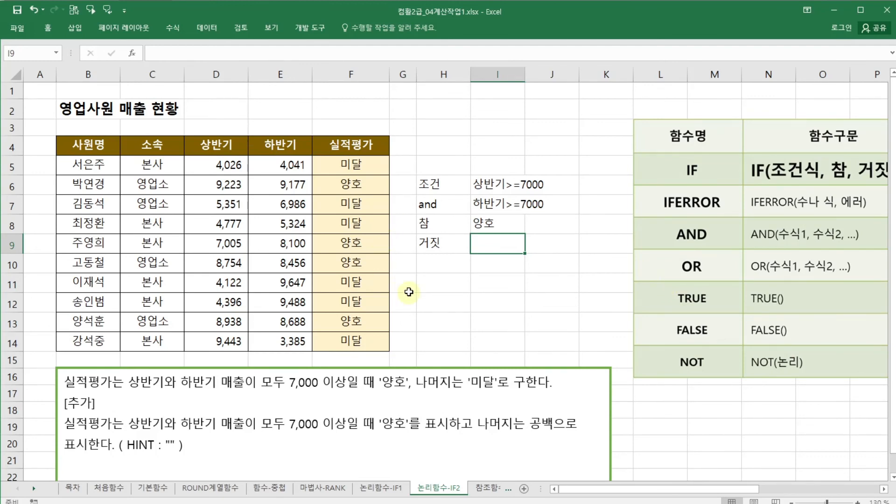
pyautogui.click(438, 284)
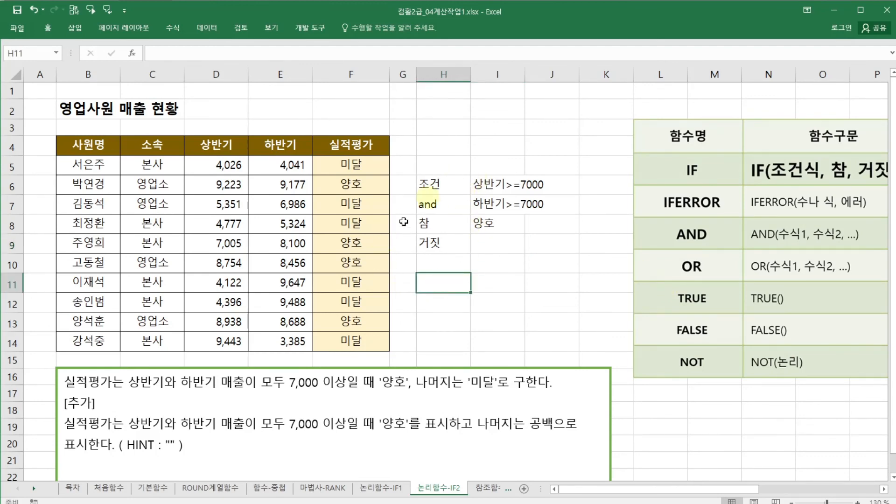
# Clear the copied formulas from F6:F14, keeping only the one in F5
pyautogui.click(359, 167)
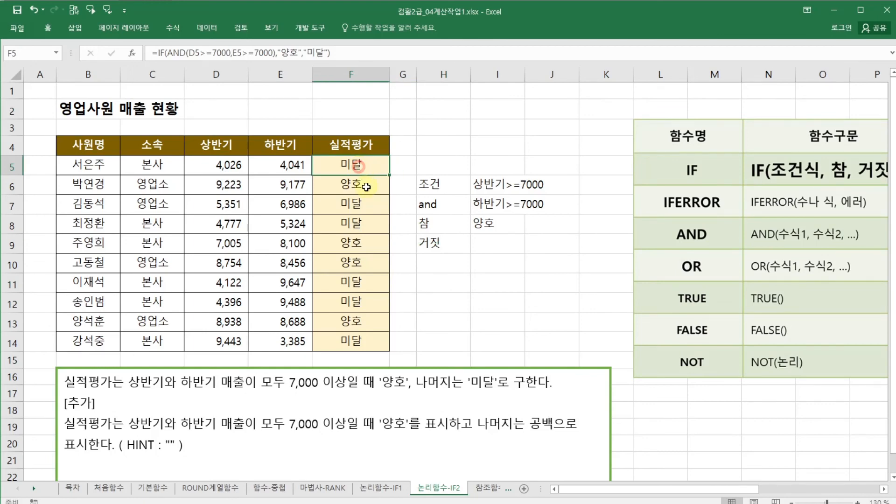
pyautogui.moveTo(366, 187); pyautogui.dragTo(347, 337)
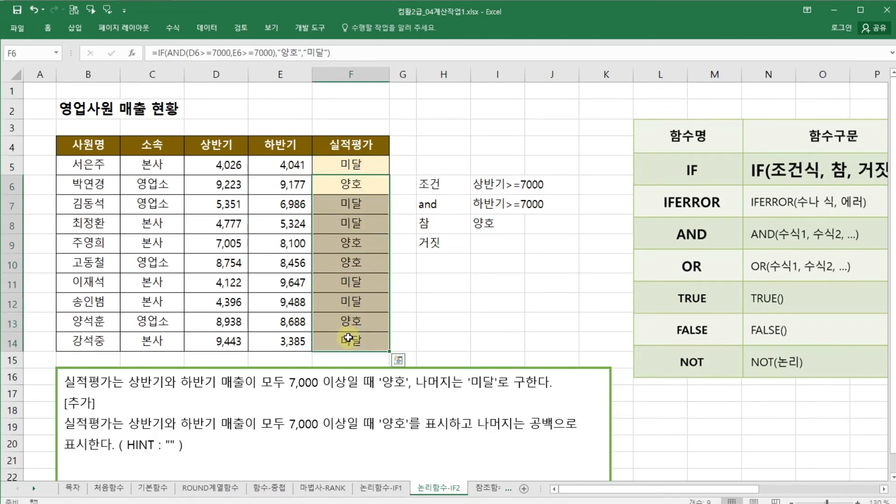
pyautogui.press('Delete')
# Empty the Value_if_false argument of the IF formula in F5 and fill the formula down through F14
pyautogui.click(376, 169)
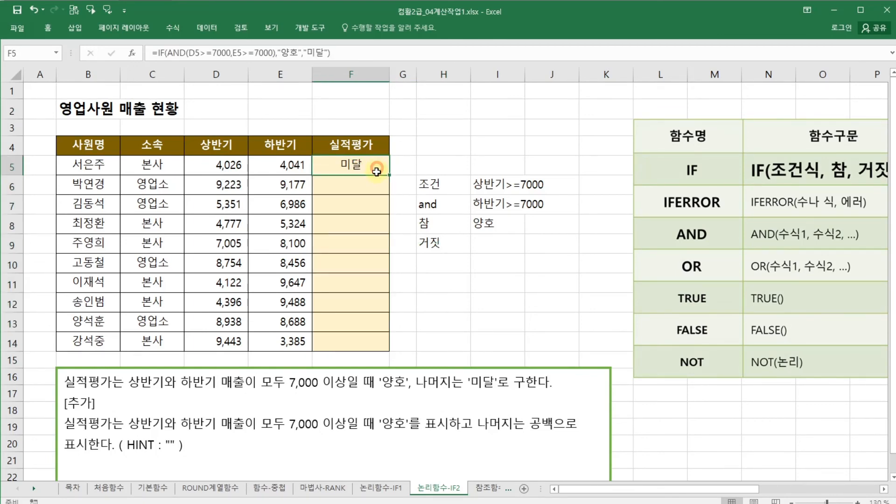
pyautogui.click(133, 49)
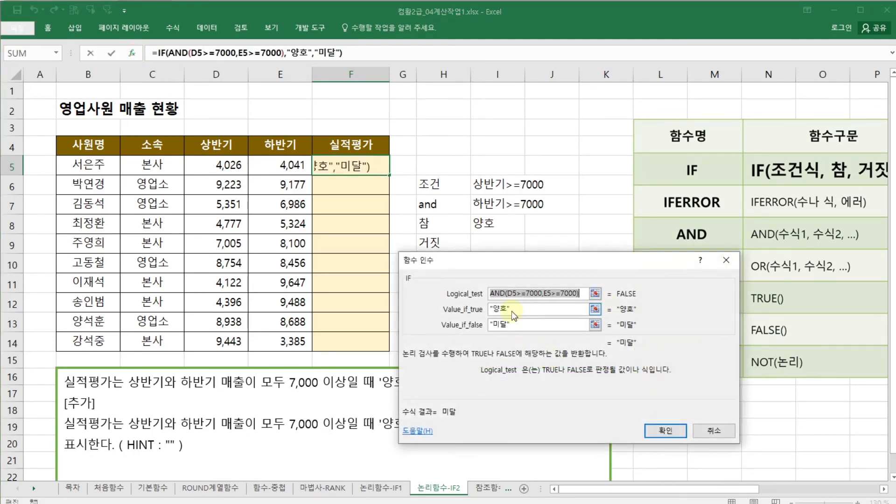
pyautogui.click(513, 312)
pyautogui.click(514, 324)
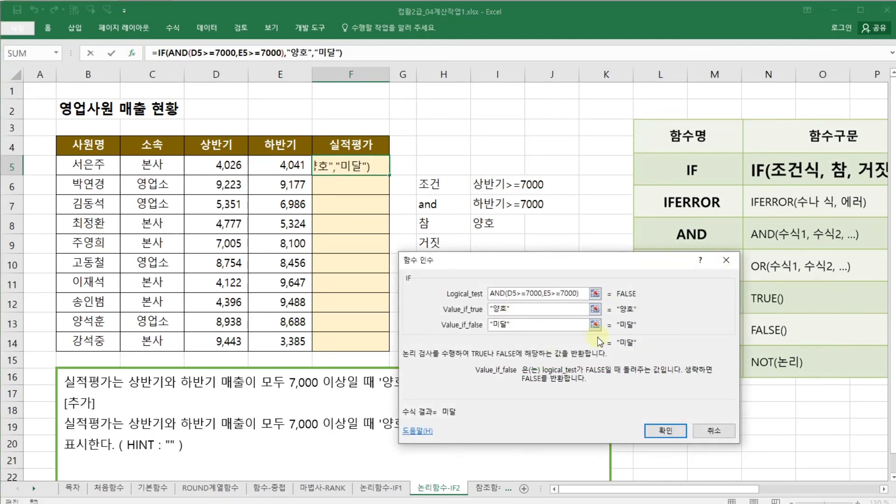
pyautogui.press('BackSpace')
pyautogui.press('BackSpace')
pyautogui.press('BackSpace')
pyautogui.press('BackSpace')
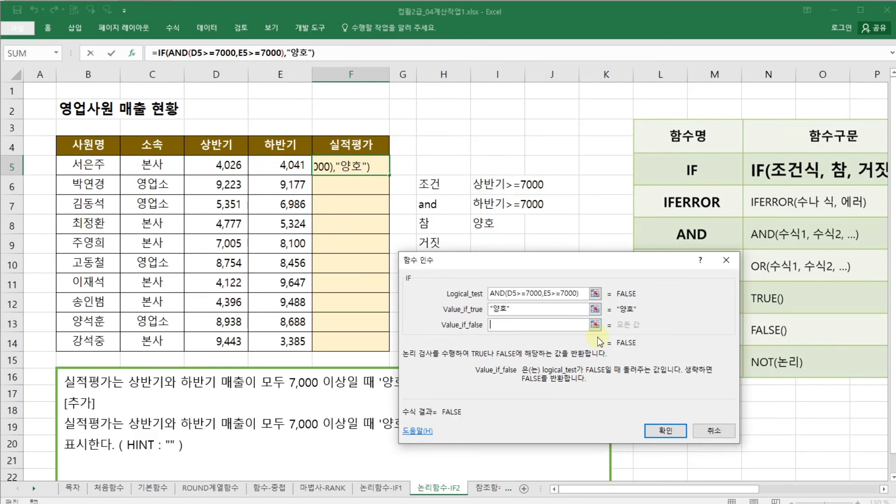
pyautogui.moveTo(559, 268); pyautogui.dragTo(588, 168)
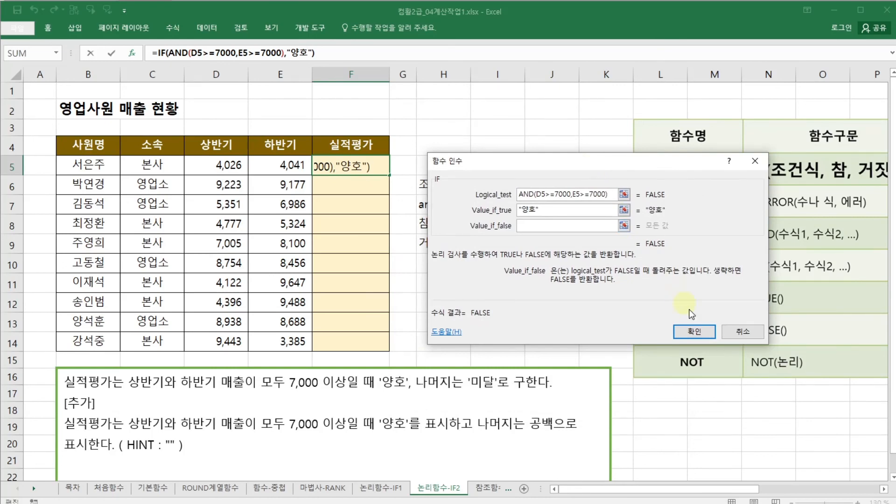
pyautogui.click(690, 334)
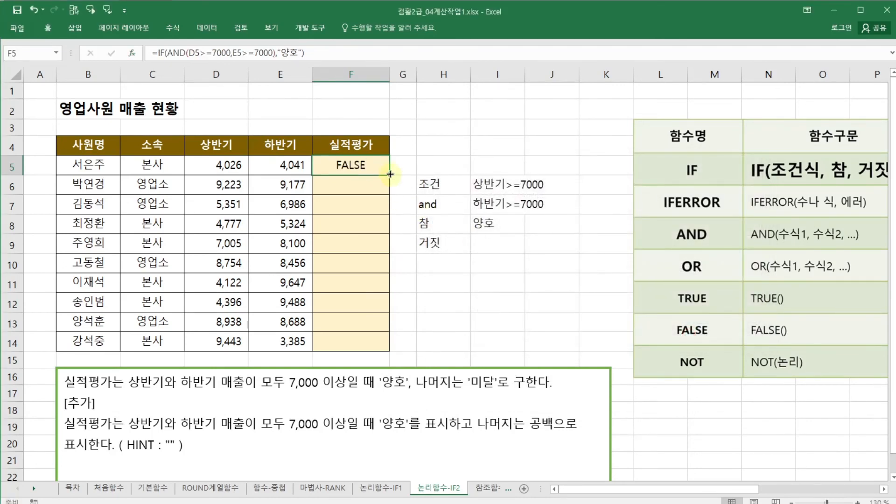
pyautogui.moveTo(388, 173); pyautogui.dragTo(385, 350)
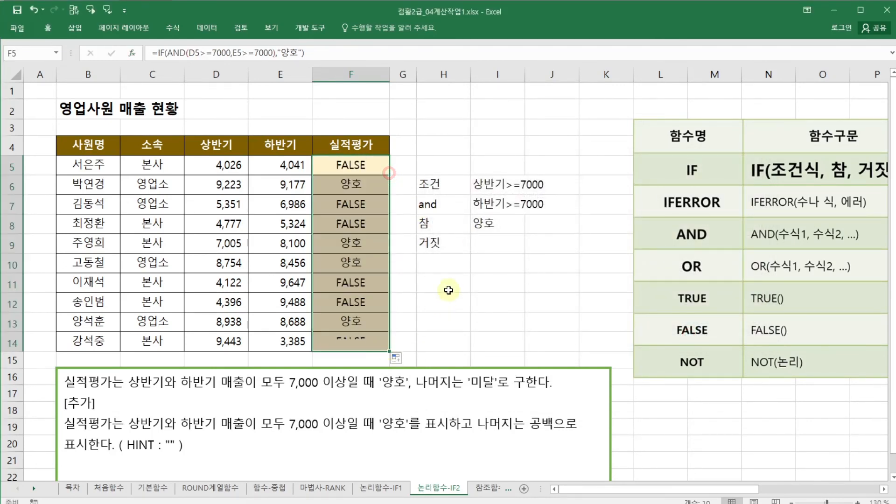
pyautogui.click(448, 290)
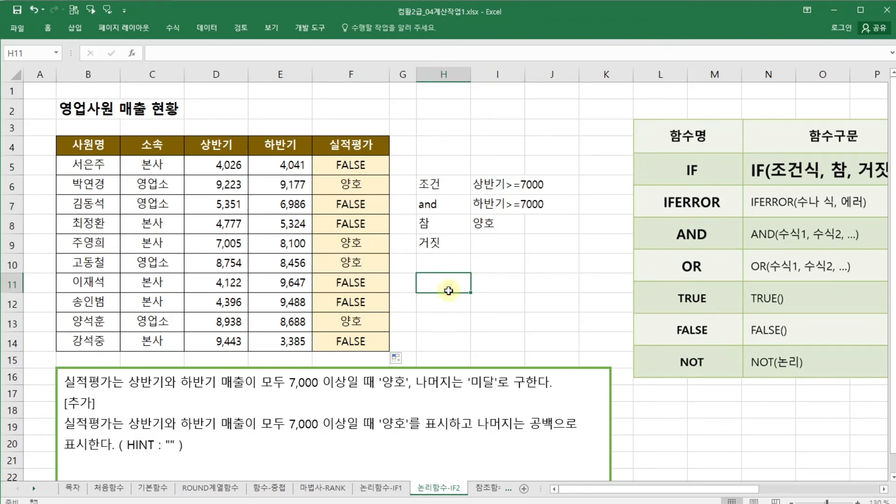
# Check the empty 거짓 note in I9 against the "" hint in the task description
pyautogui.click(512, 244)
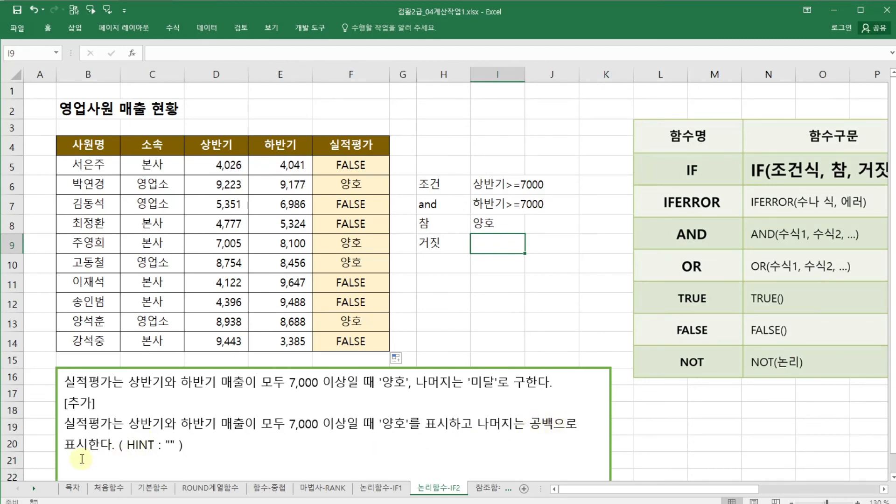
pyautogui.click(166, 443)
pyautogui.doubleClick(166, 443)
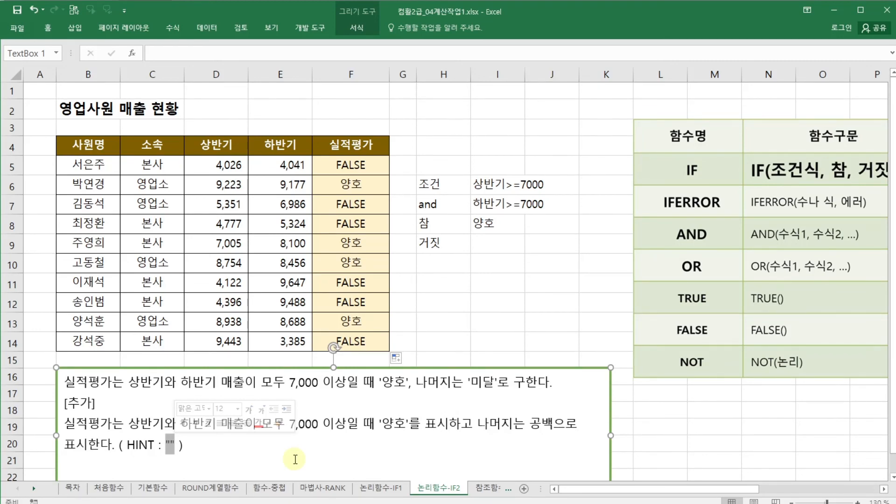
pyautogui.click(464, 308)
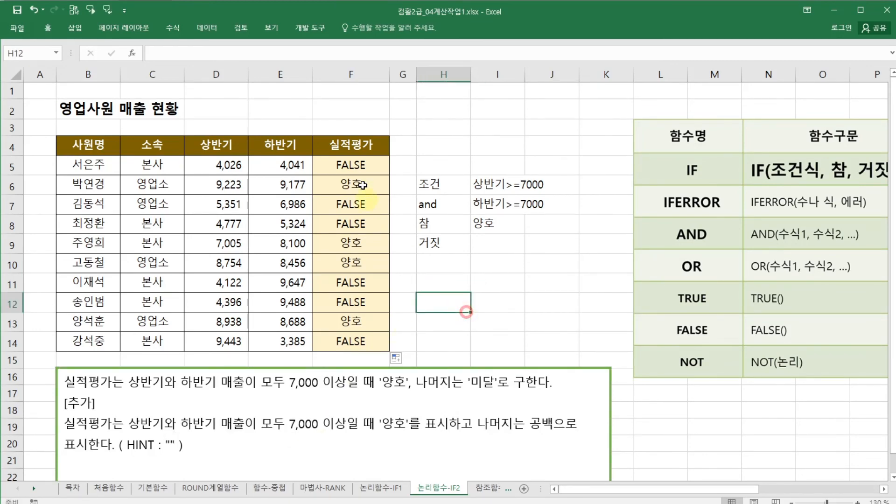
# Clear the copied 실적평가 formulas from F6:F14
pyautogui.click(362, 184)
pyautogui.moveTo(361, 196); pyautogui.dragTo(345, 347)
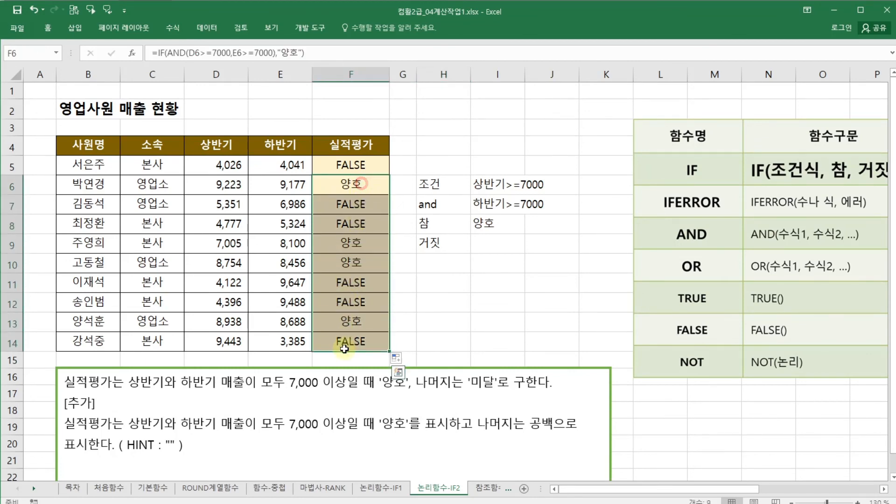
pyautogui.press('Delete')
# Reopen the IF arguments of F5 and set Value_if_false to ""
pyautogui.click(362, 166)
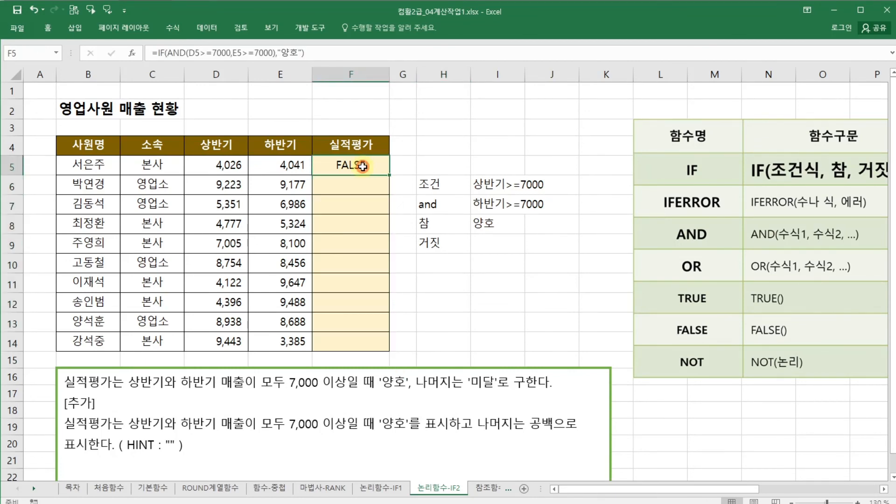
pyautogui.click(132, 53)
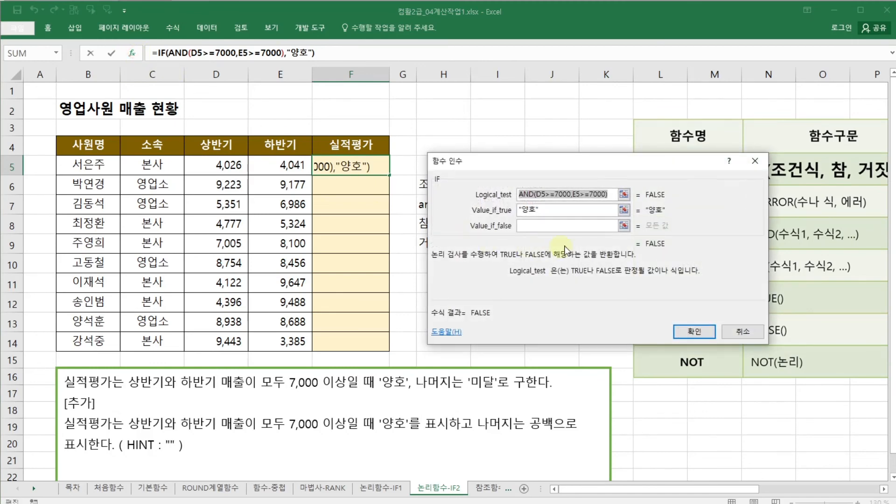
pyautogui.click(562, 228)
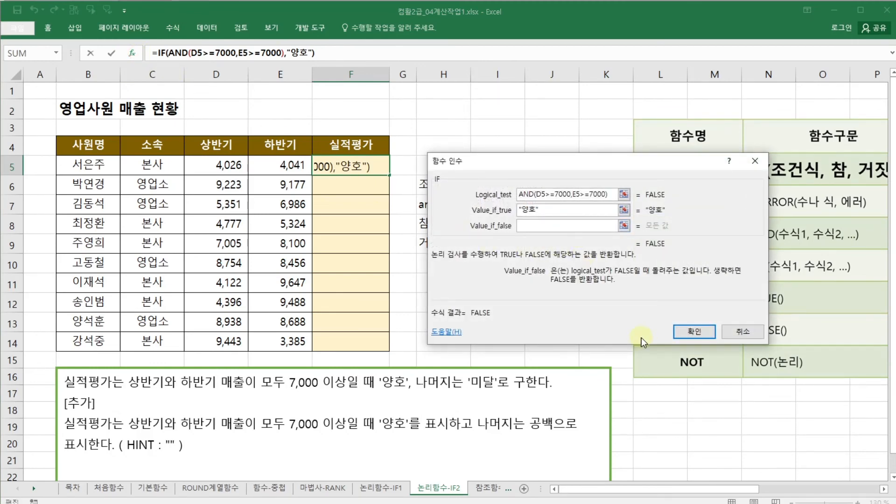
pyautogui.write('""')
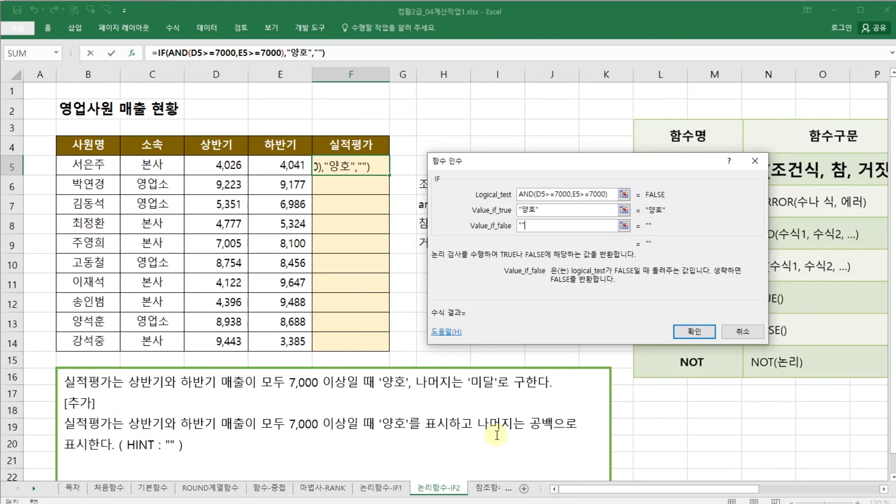
# Set Value_if_false to "미달" and Value_if_true to "" in F5's IF arguments, and confirm the formula
pyautogui.press('BackSpace')
pyautogui.press('BackSpace')
pyautogui.write('미달')
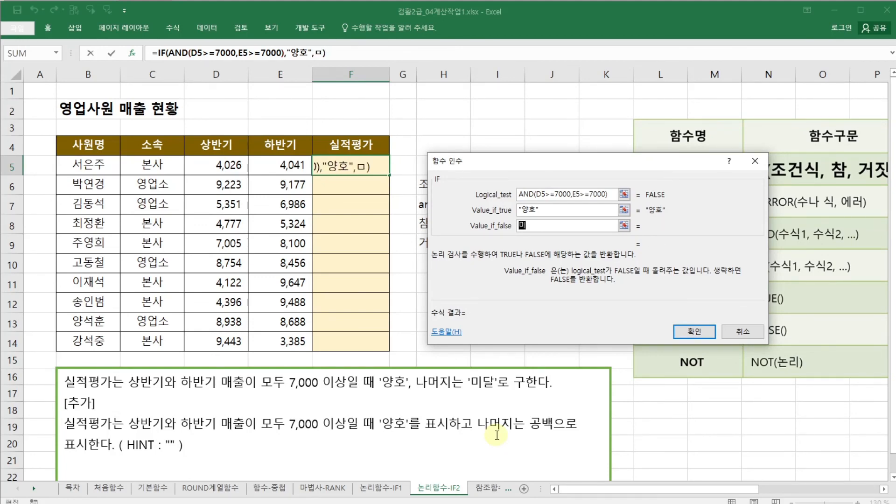
pyautogui.click(543, 211)
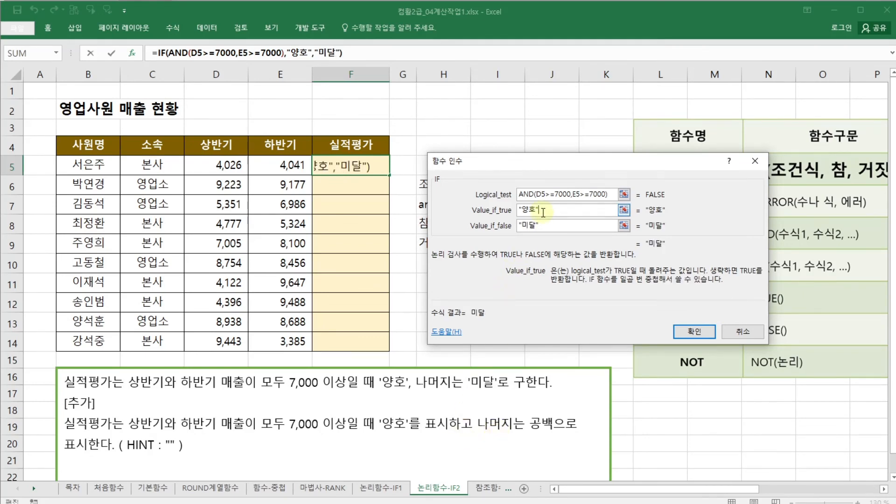
pyautogui.press('BackSpace')
pyautogui.press('BackSpace')
pyautogui.press('BackSpace')
pyautogui.press('BackSpace')
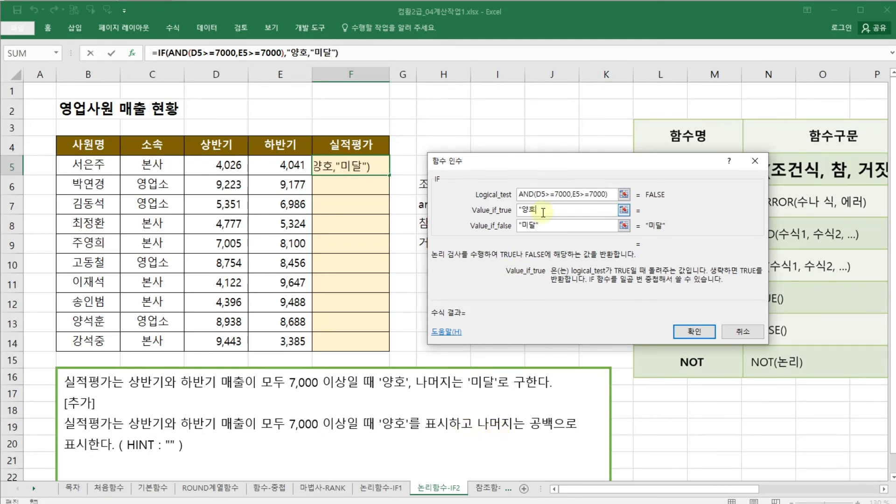
pyautogui.write('""')
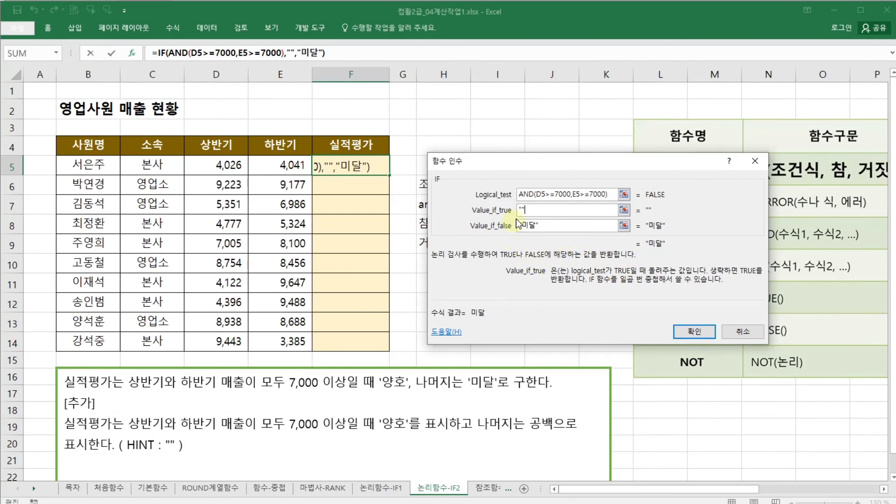
pyautogui.click(694, 332)
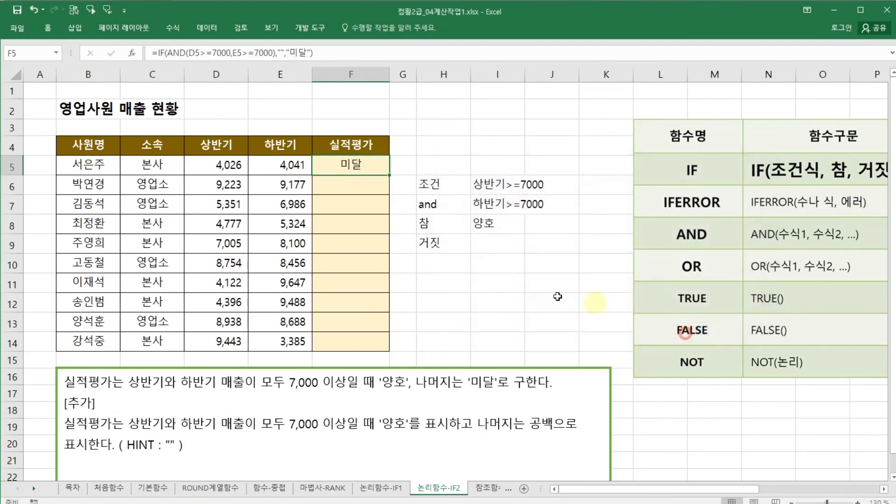
# Fill the F5 formula down through F14 and check the copied formulas in F13, F10, F9 and F6
pyautogui.moveTo(390, 175); pyautogui.dragTo(371, 345)
pyautogui.click(447, 298)
pyautogui.click(372, 321)
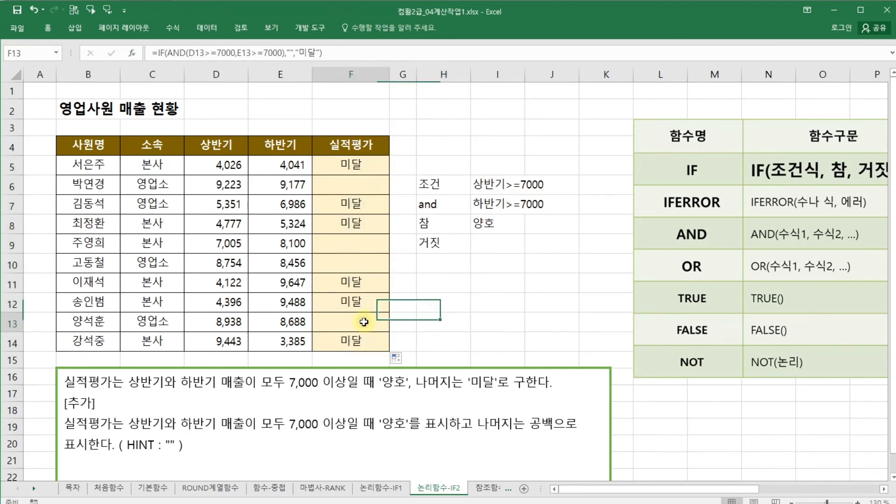
pyautogui.click(362, 265)
pyautogui.click(366, 239)
pyautogui.click(367, 181)
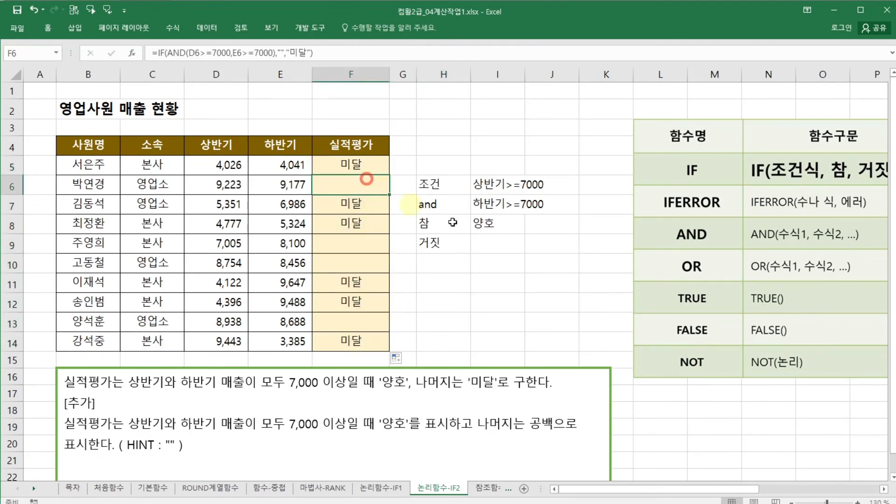
pyautogui.click(491, 240)
pyautogui.click(546, 372)
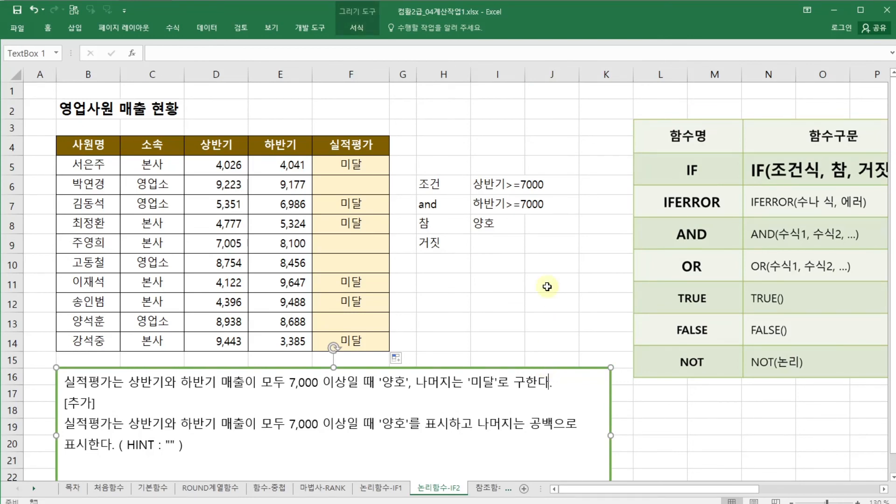
pyautogui.click(507, 242)
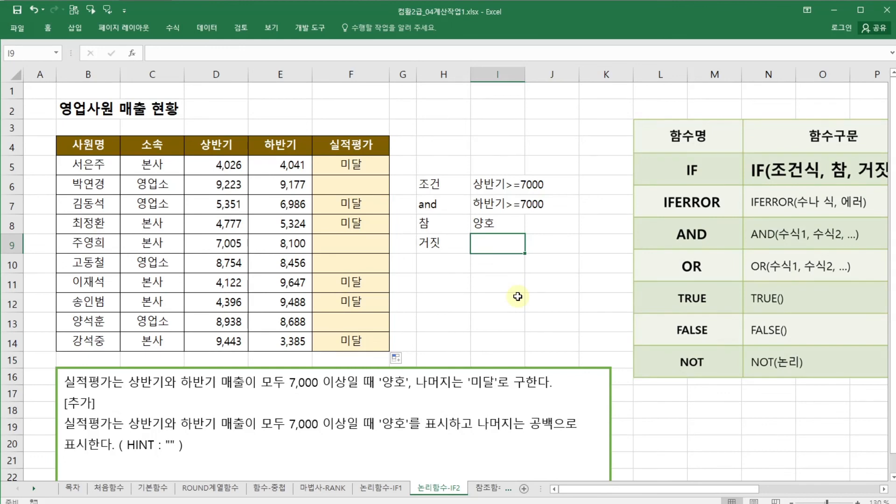
pyautogui.click(514, 267)
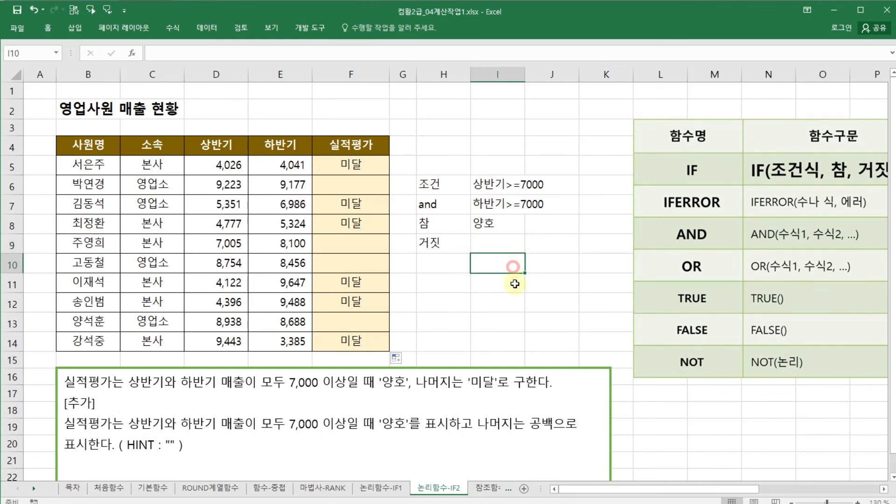
pyautogui.click(514, 284)
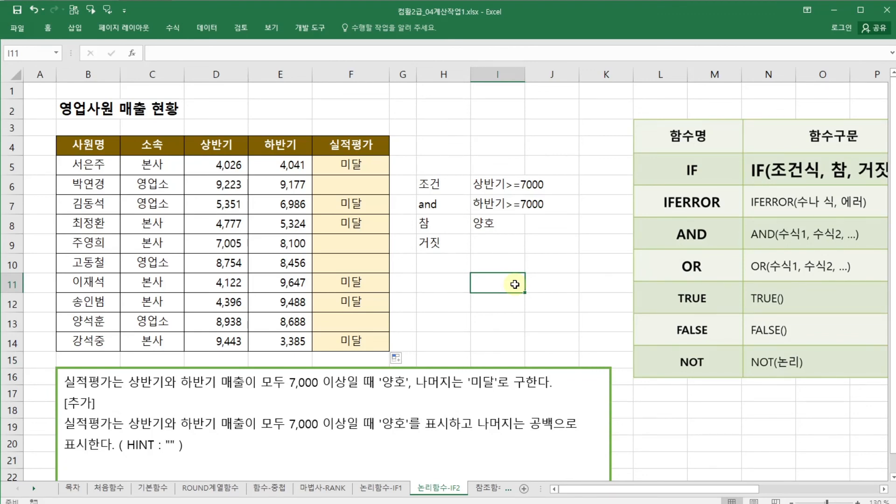
pyautogui.click(442, 503)
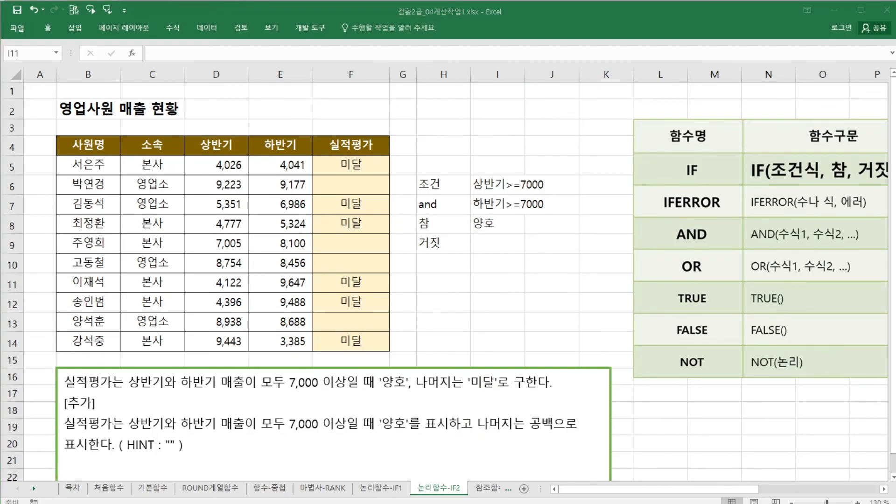